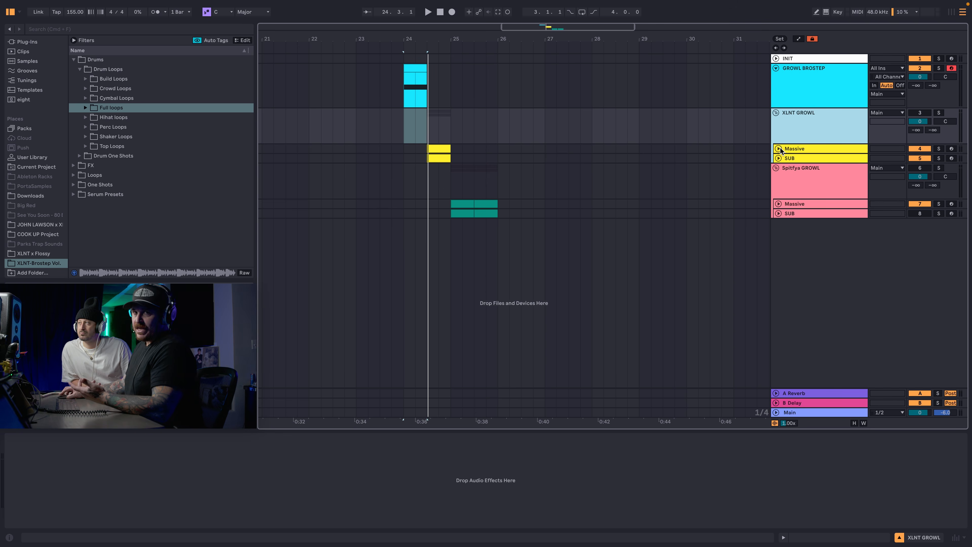
Unfold the Massive track under XLNT GROWL, then activate and solo the XLNT GROWL group.
left_click(779, 150)
left_click_drag(440, 38, 439, 41)
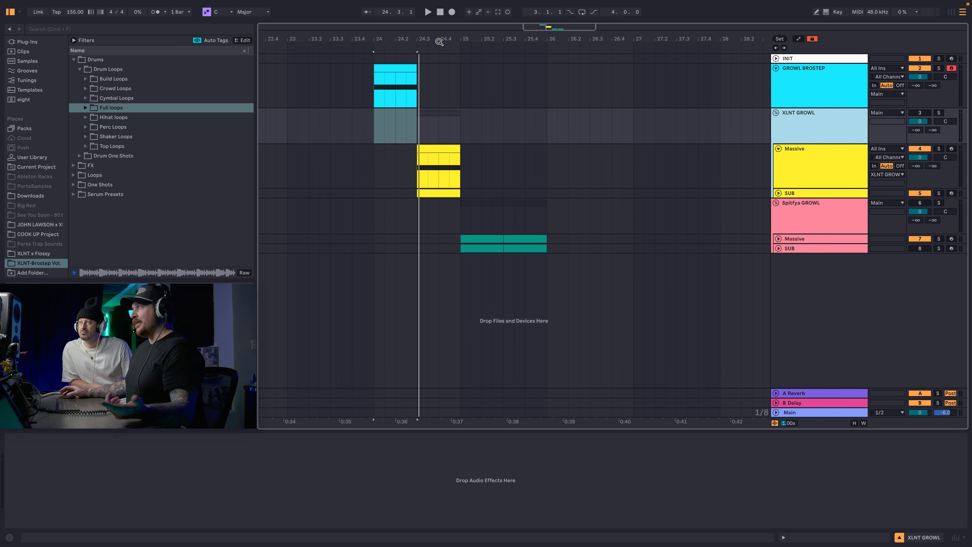
left_click(818, 166)
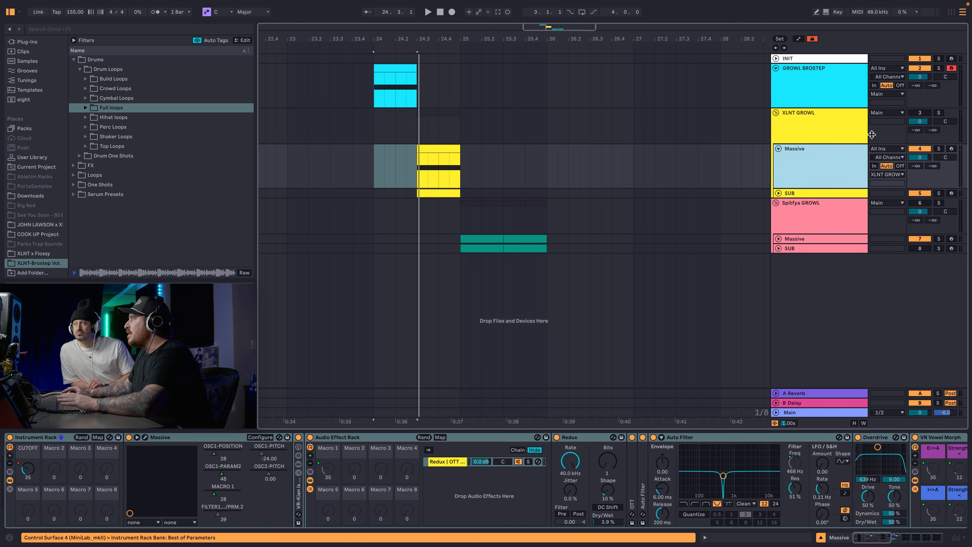
left_click(925, 112)
left_click(938, 113)
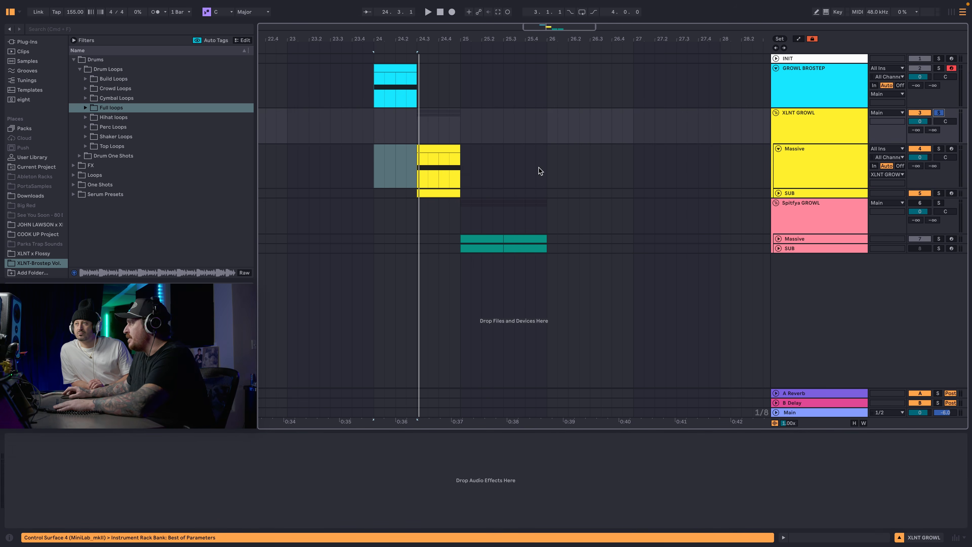
Show the device chain of XLNT GROWL's Massive track and unfold the group's SUB track.
left_click(836, 172)
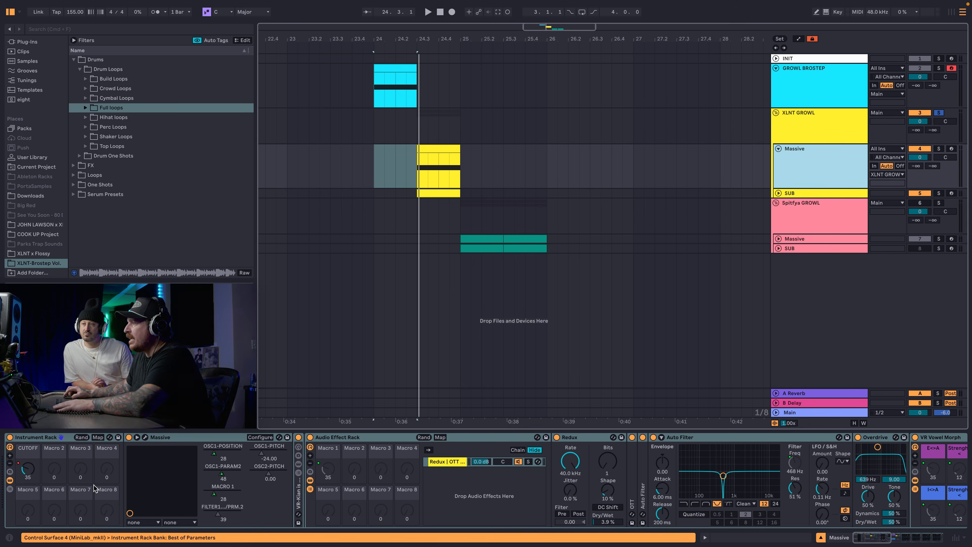
left_click(779, 193)
left_click(795, 201)
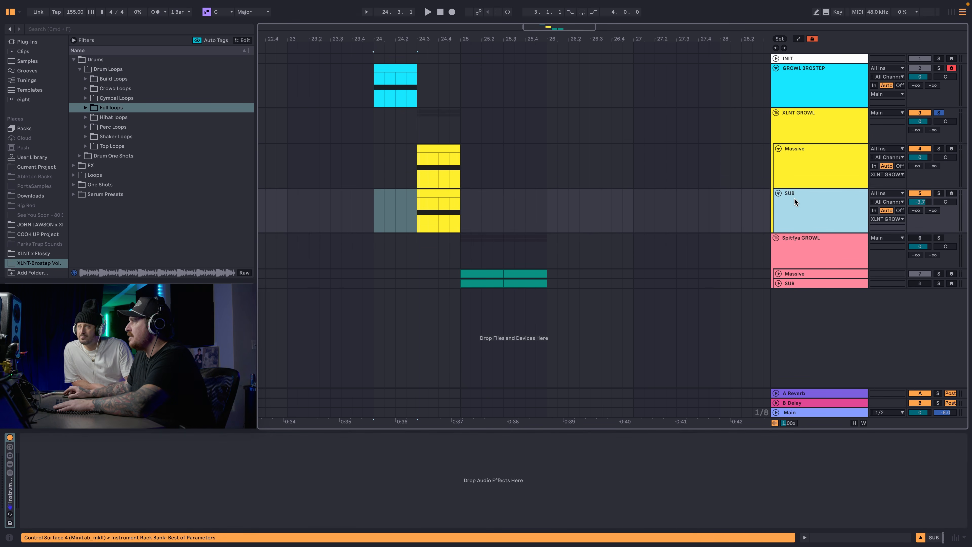
Bypass the effect devices after Massive and audition the XLNT GROWL clips from 24.3.1.
left_click(418, 178)
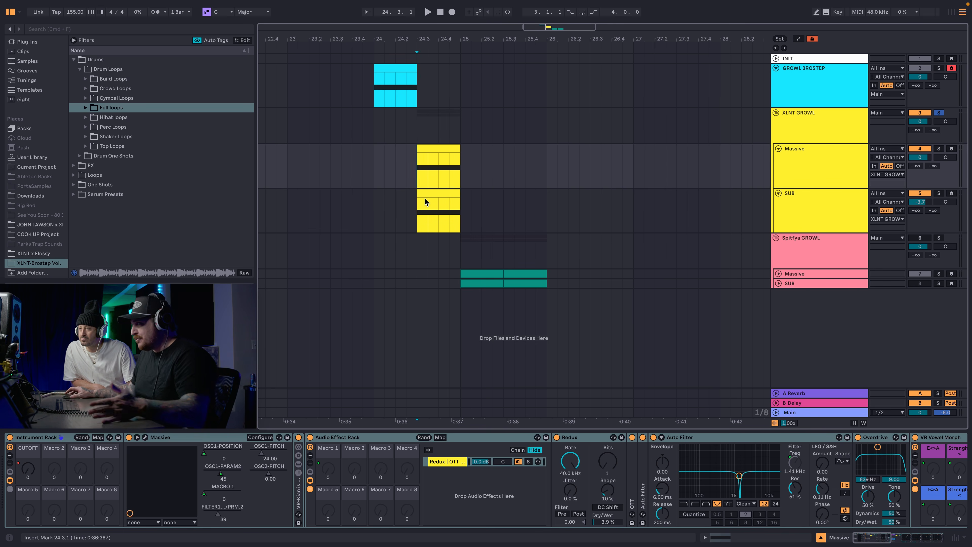
key("space")
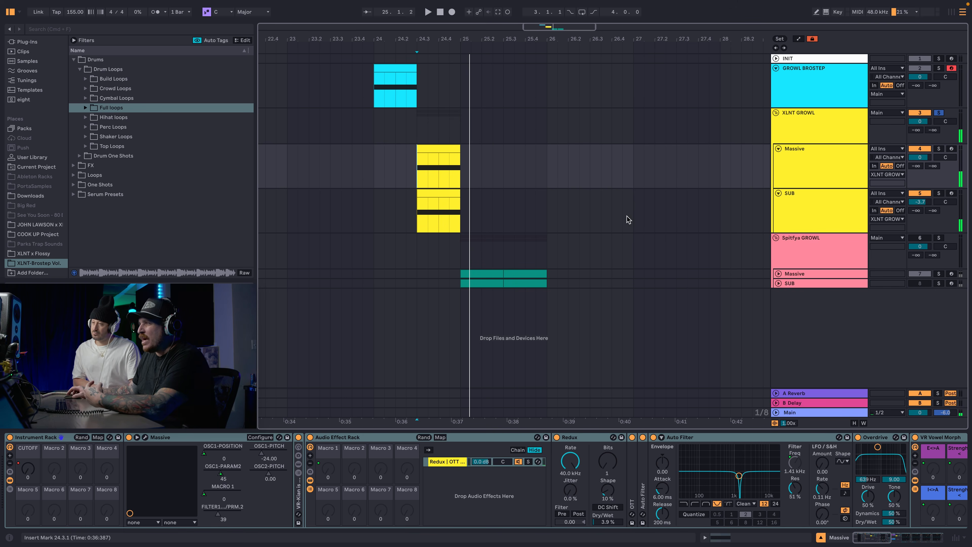
left_click(299, 437)
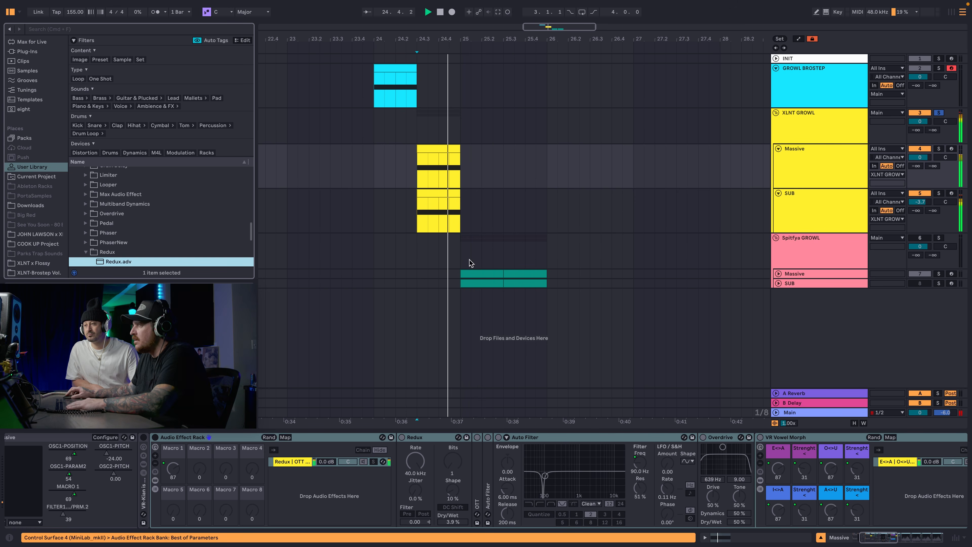
key("space")
key("space")
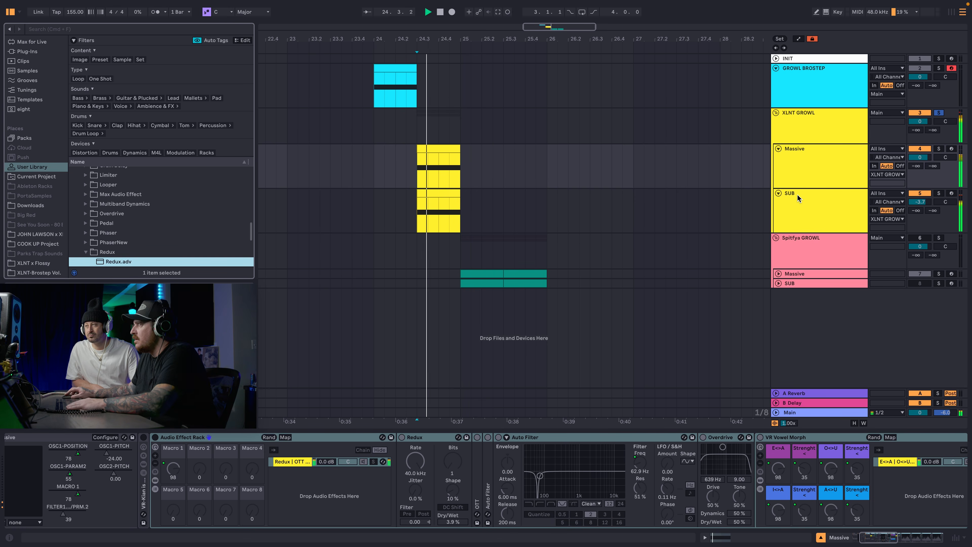
key("space")
Open the Massive synth's plug-in window on the XLNT GROWL track and position it over the arrangement.
scroll(41, 462, "left", 4)
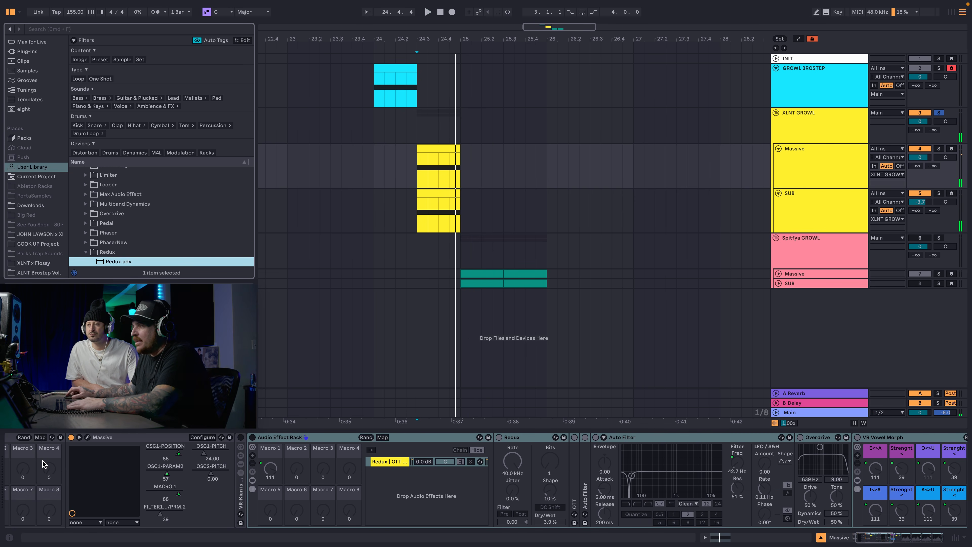
left_click(127, 437)
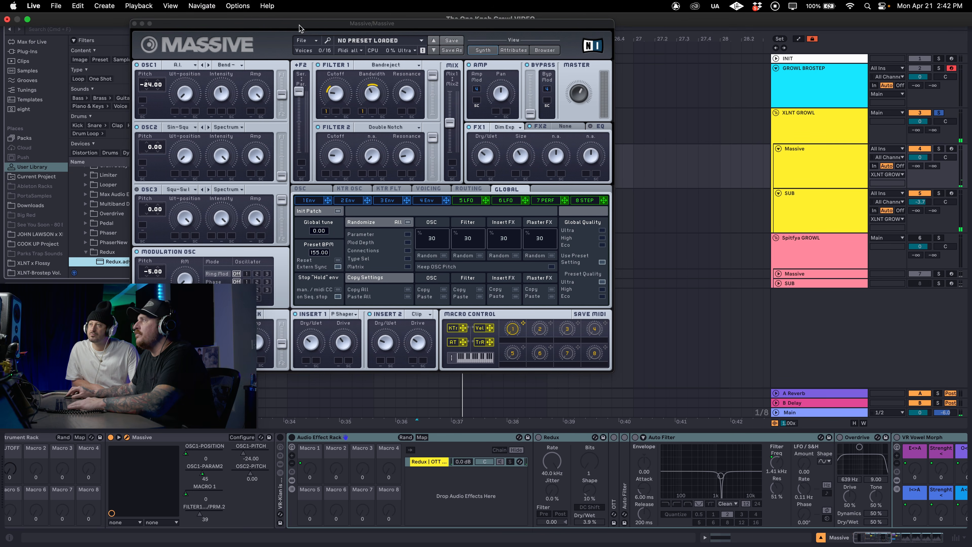
left_click_drag(289, 33, 465, 41)
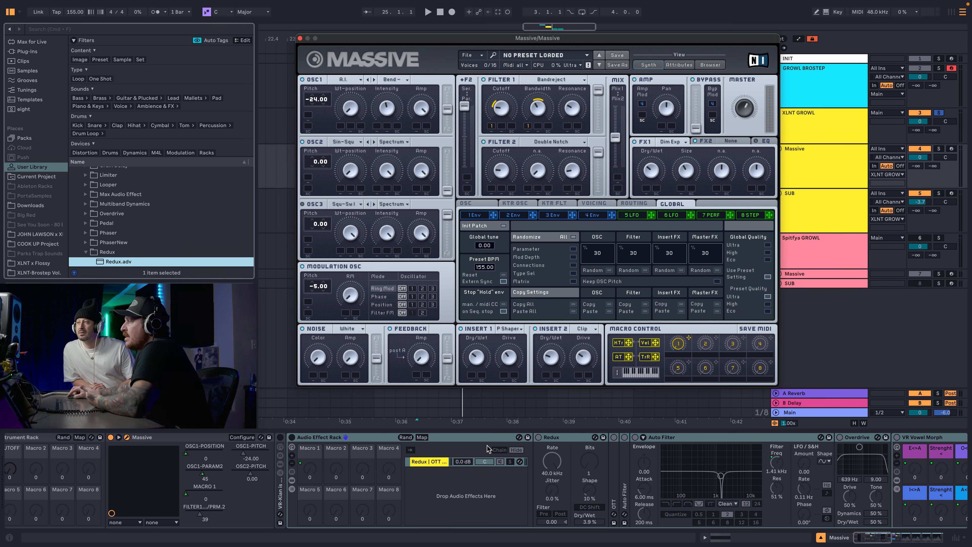
Reactivate only the collapsed VR-Klan device right after Massive and audition the growl through it.
scroll(320, 441, "right", 3)
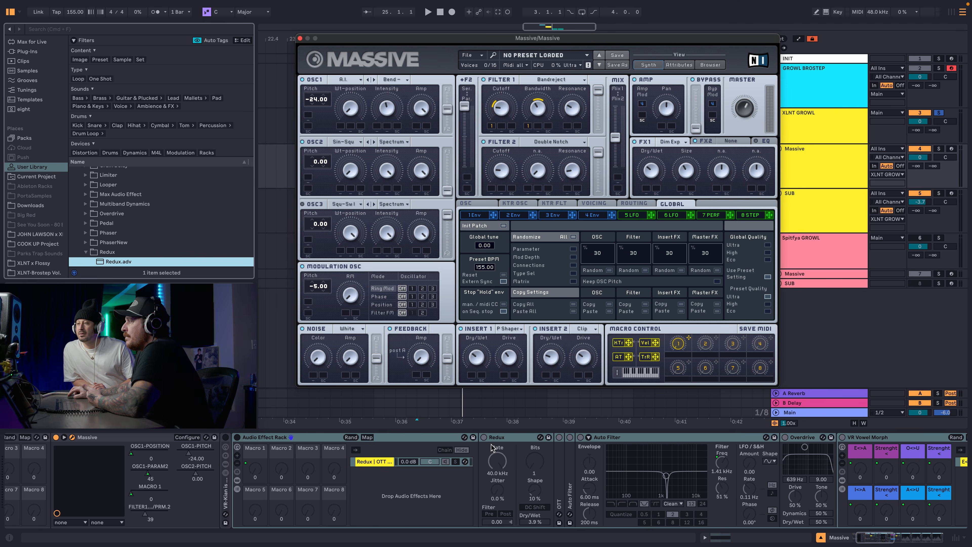
left_click(237, 440)
key("space")
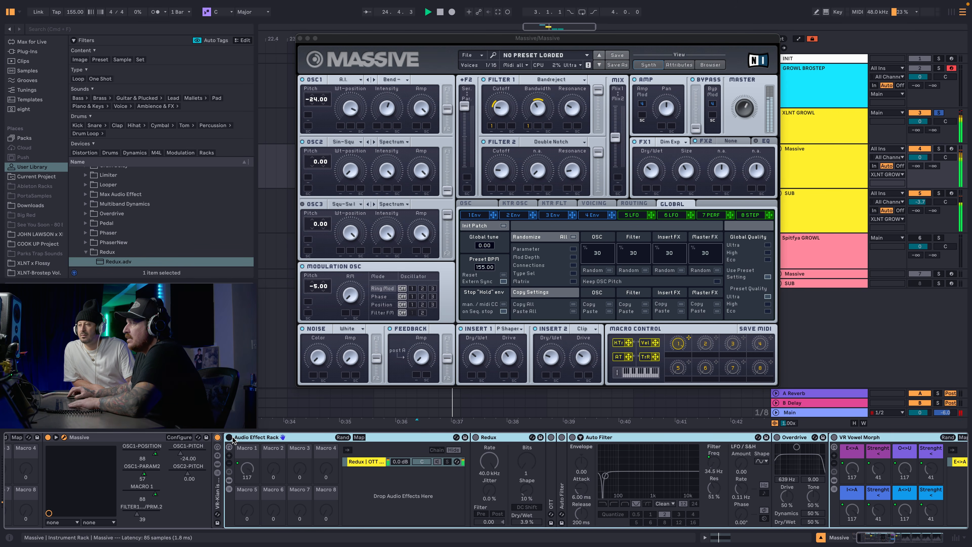
scroll(130, 465, "left", 4)
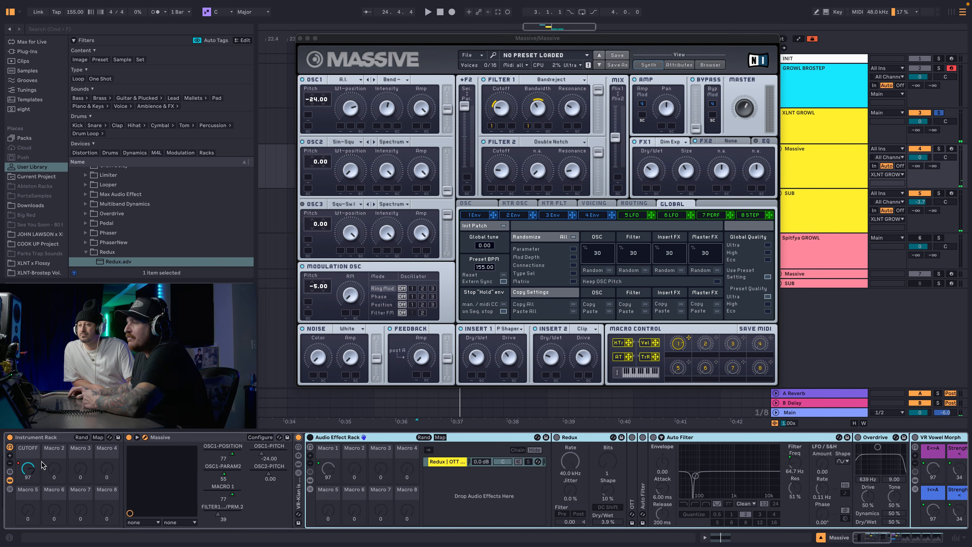
Reactivate the remaining effect devices after Massive and unfold OTT and the first Auto Filter.
left_click(310, 437)
scroll(383, 459, "right", 10)
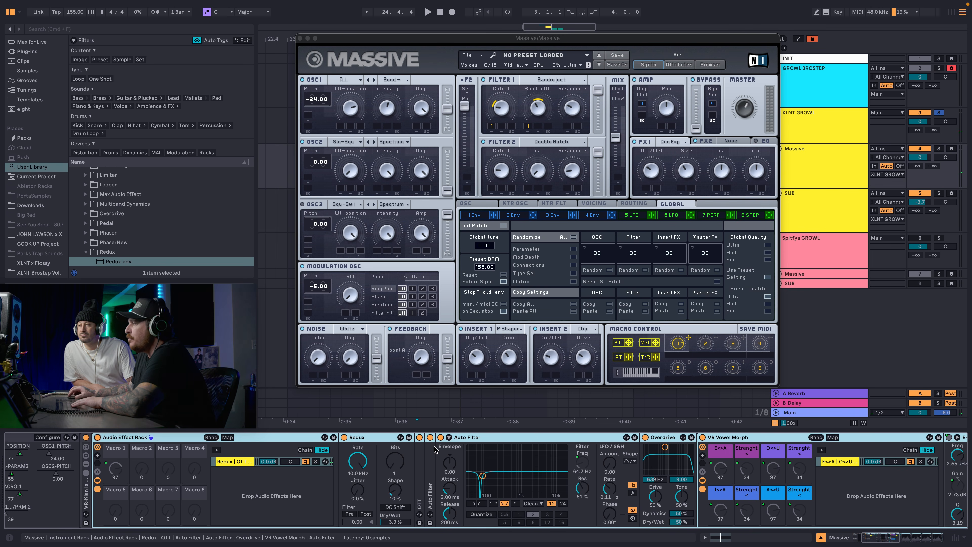
scroll(287, 454, "right", 8)
double_click(293, 465)
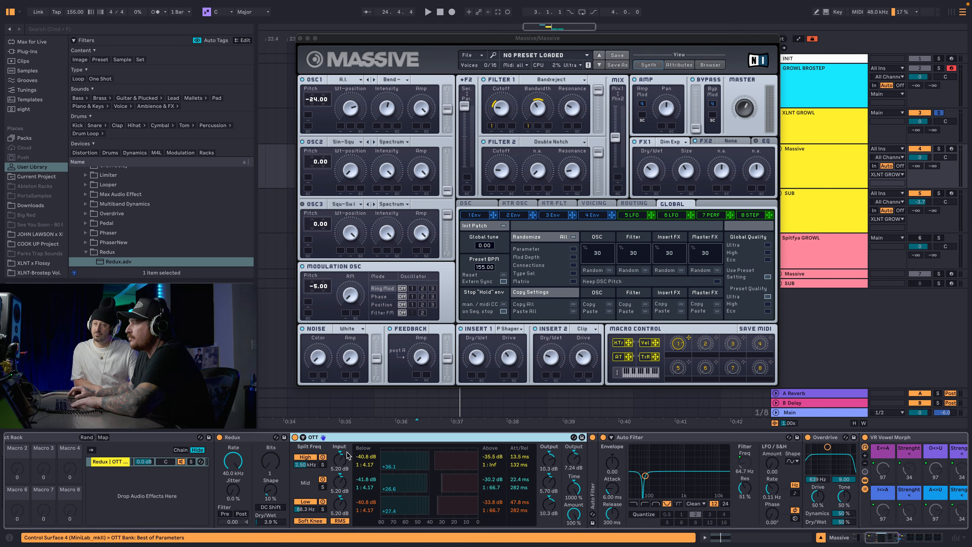
double_click(591, 452)
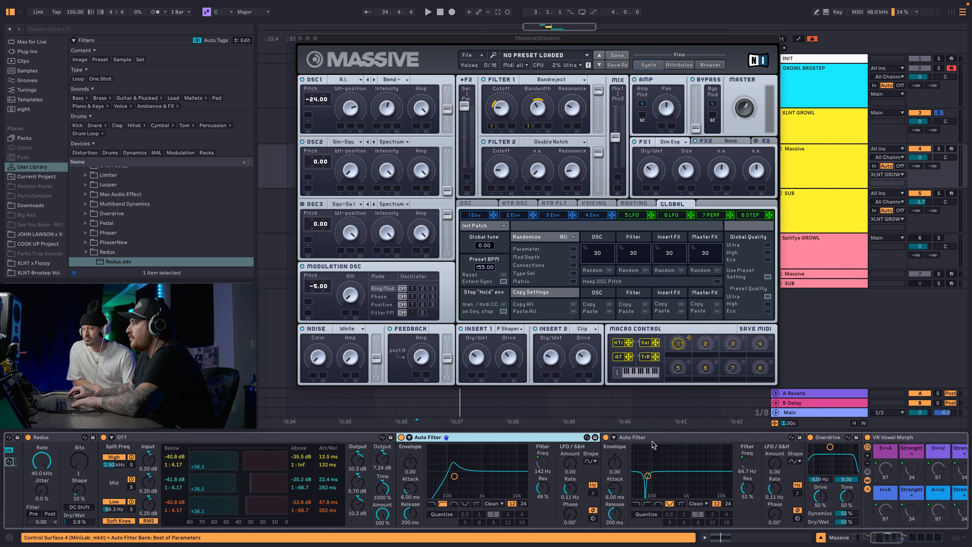
Audition the growl with its full effects chain while examining the VR Vowel Morph rack and its EQs.
scroll(652, 444, "right", 15)
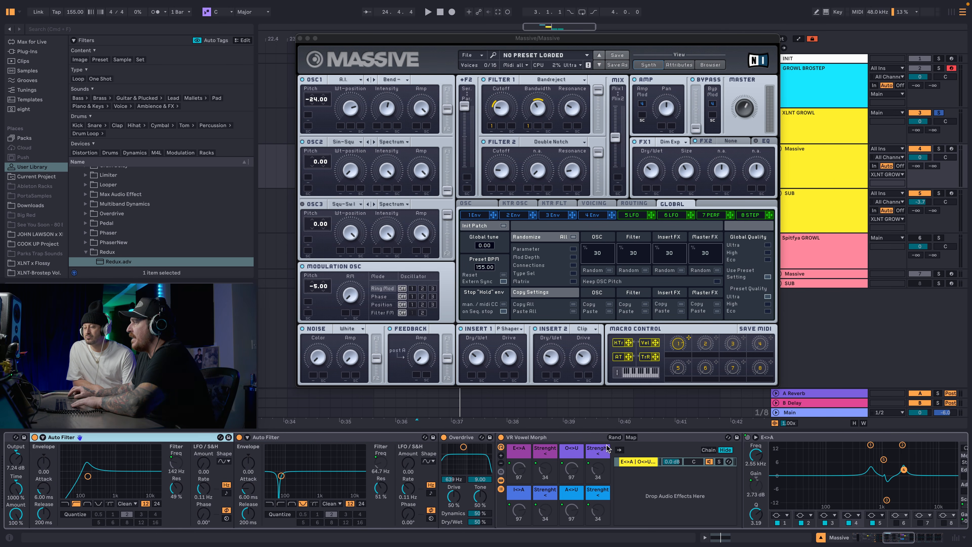
scroll(608, 448, "right", 5)
key("space")
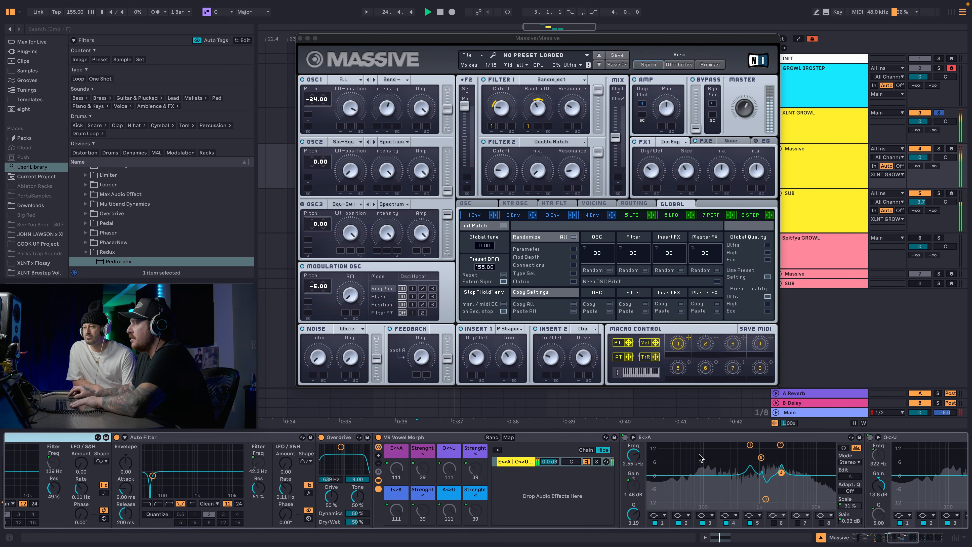
scroll(700, 457, "right", 9)
key("space")
key("space")
Lower the XLNT GROWL Massive track's volume to -4.7 dB and check the level in playback.
key("space")
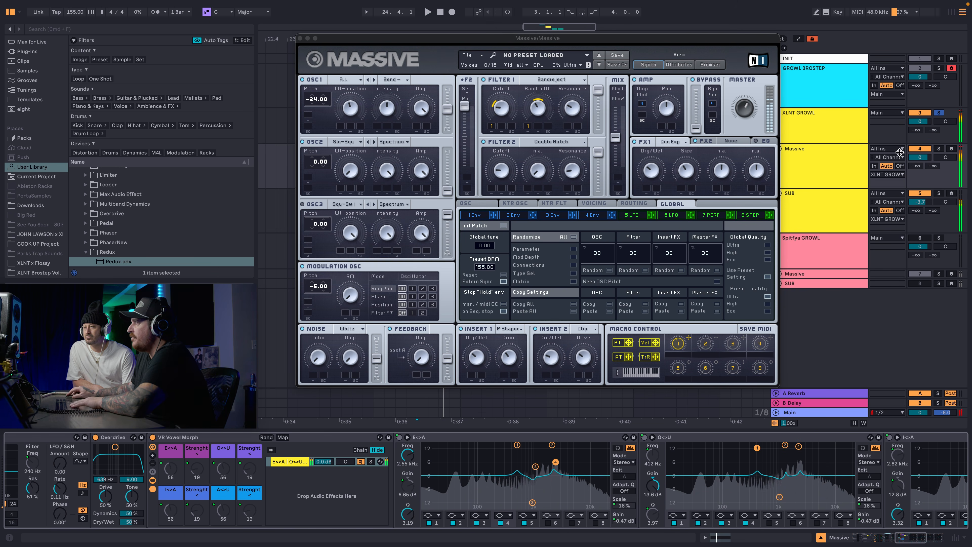
left_click_drag(919, 158, 919, 164)
key("space")
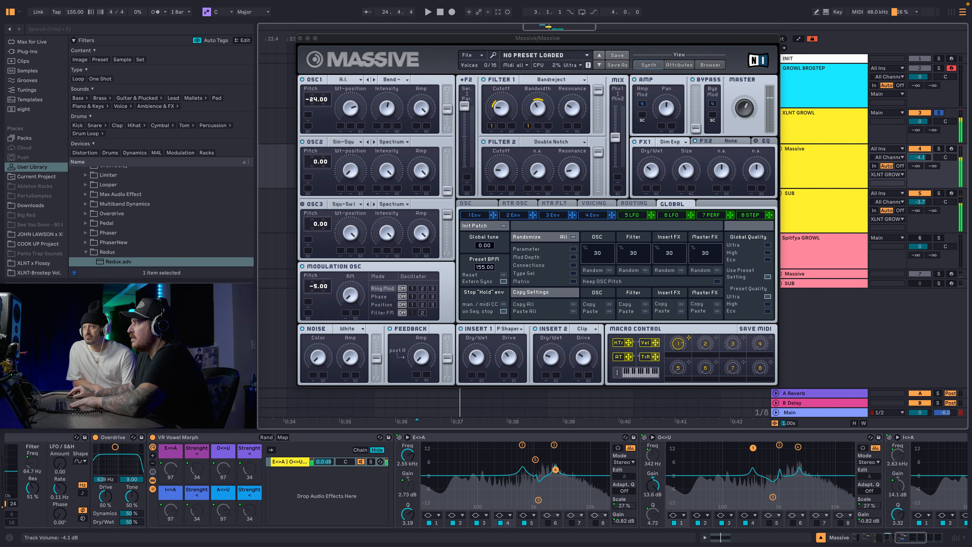
key("space")
key("space")
key("space")
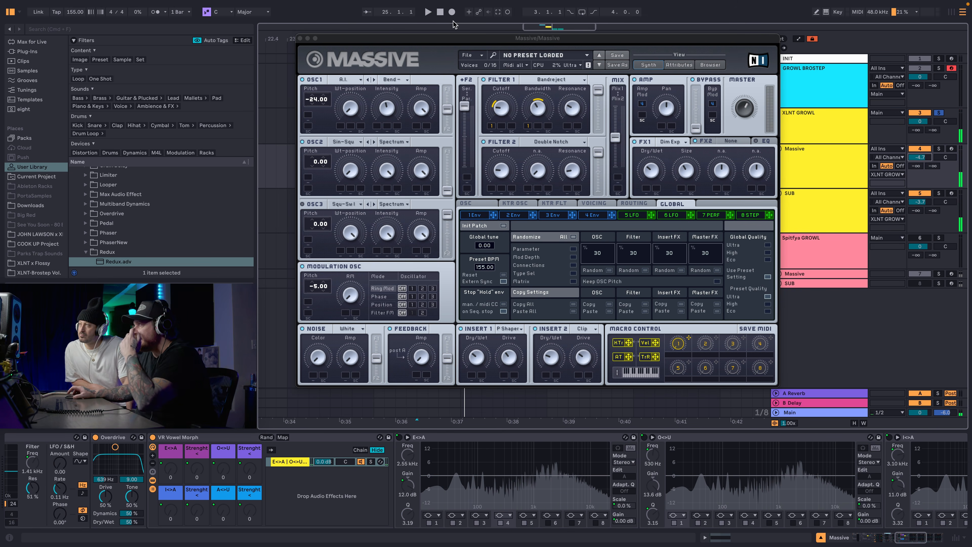
Close the Massive plug-in window and activate the Spitfya GROWL group.
left_click(300, 38)
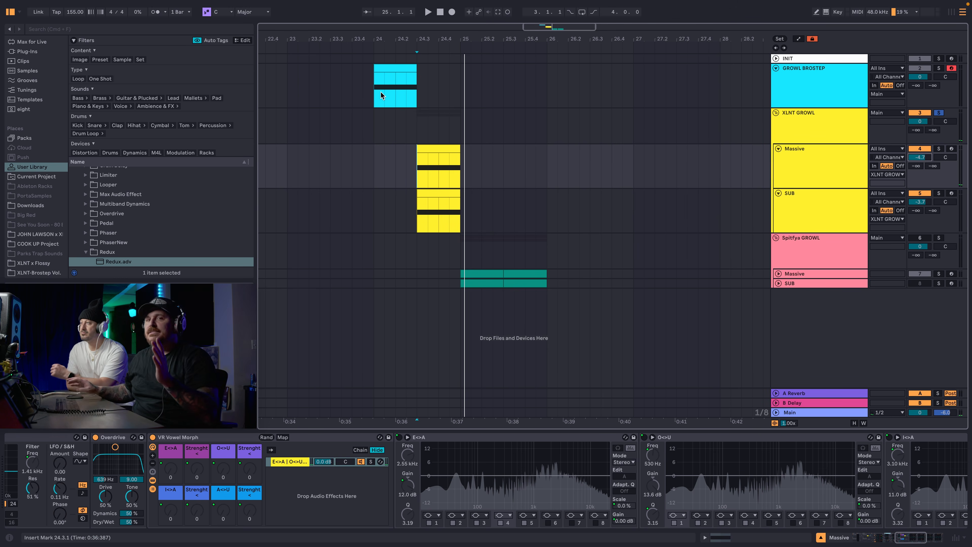
left_click(842, 253)
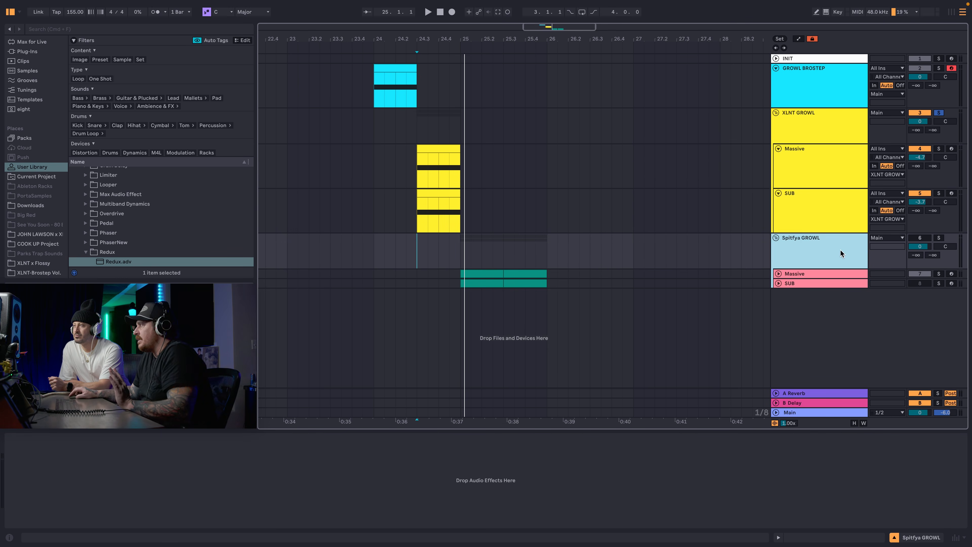
left_click(913, 238)
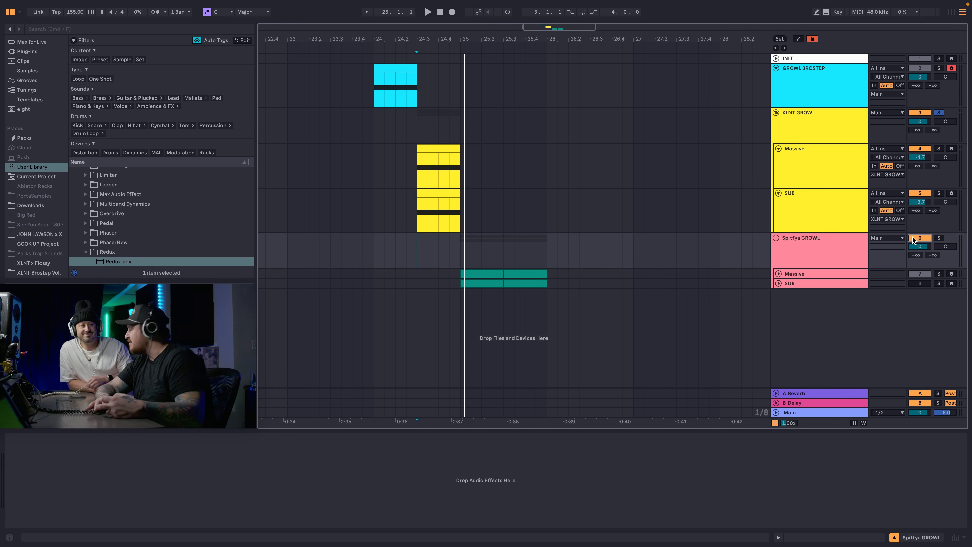
Solo the Spitfya GROWL group, play it from 25.1.1 and set the group's volume to -4.4 dB.
key("space")
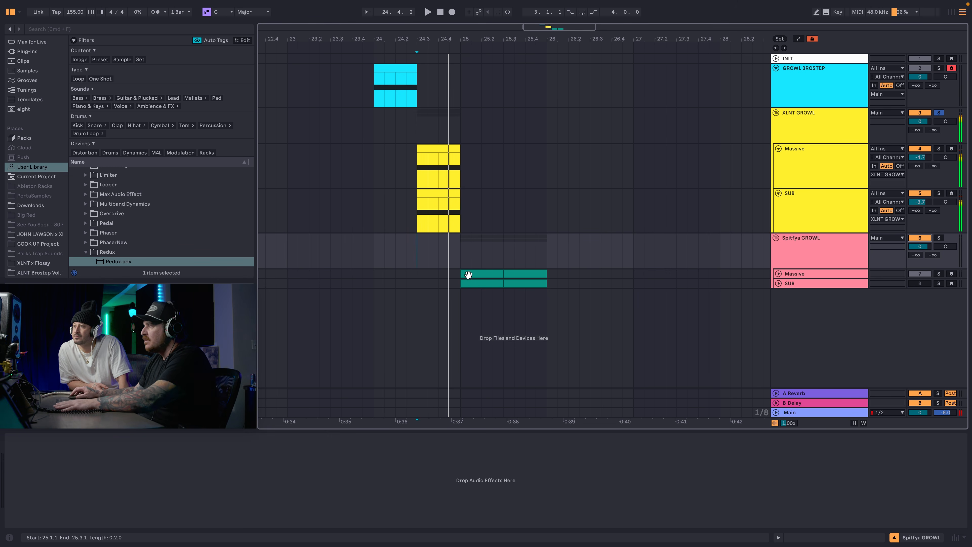
left_click(468, 274)
key("space")
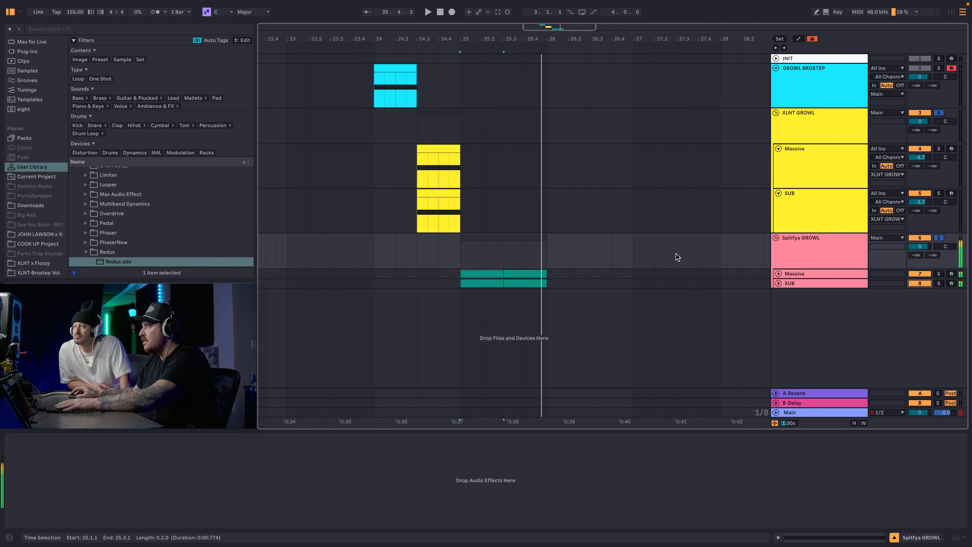
key("space")
key("space")
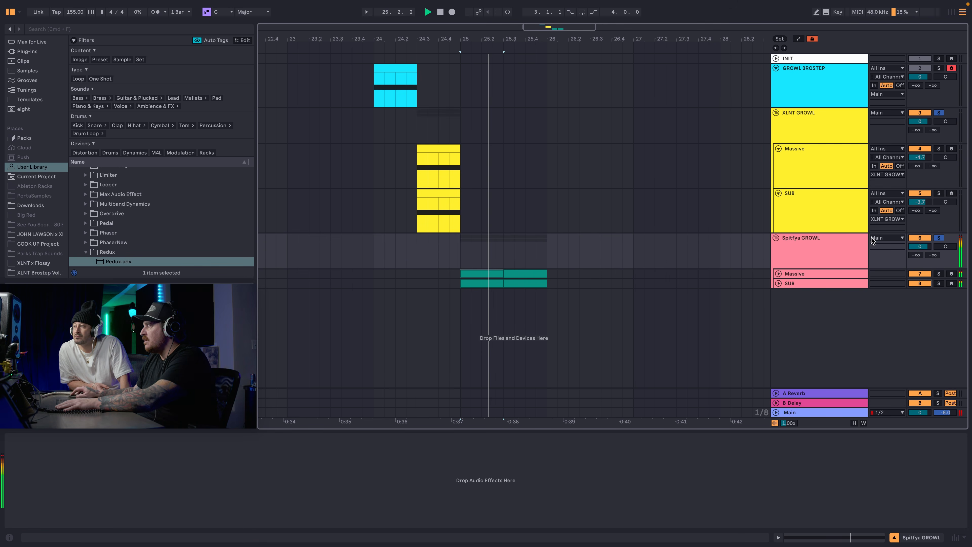
left_click_drag(919, 247, 920, 250)
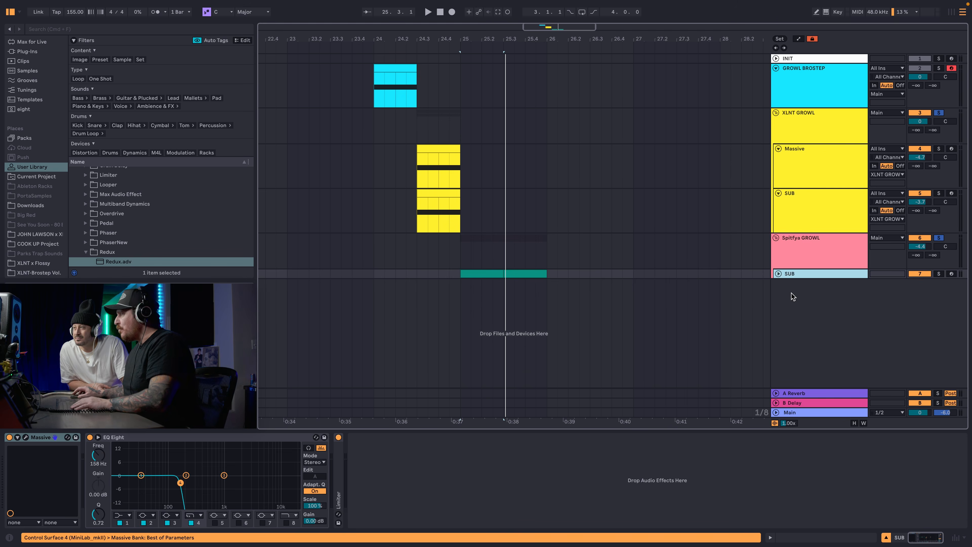
key("super+z")
Show the automation lanes of Spitfya GROWL's Massive track and unfold its first EQ Eight for playback.
right_click(795, 300)
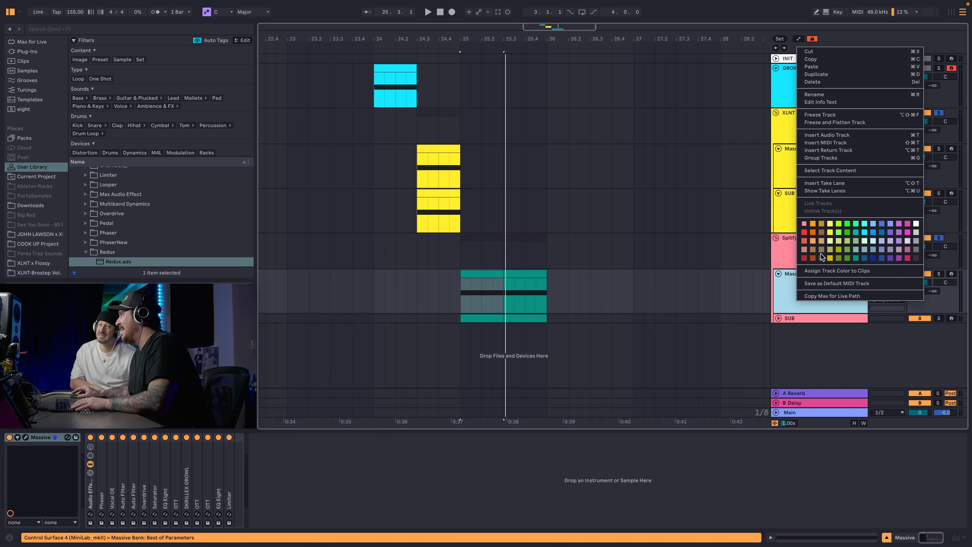
left_click(852, 164)
left_click(165, 471)
double_click(166, 471)
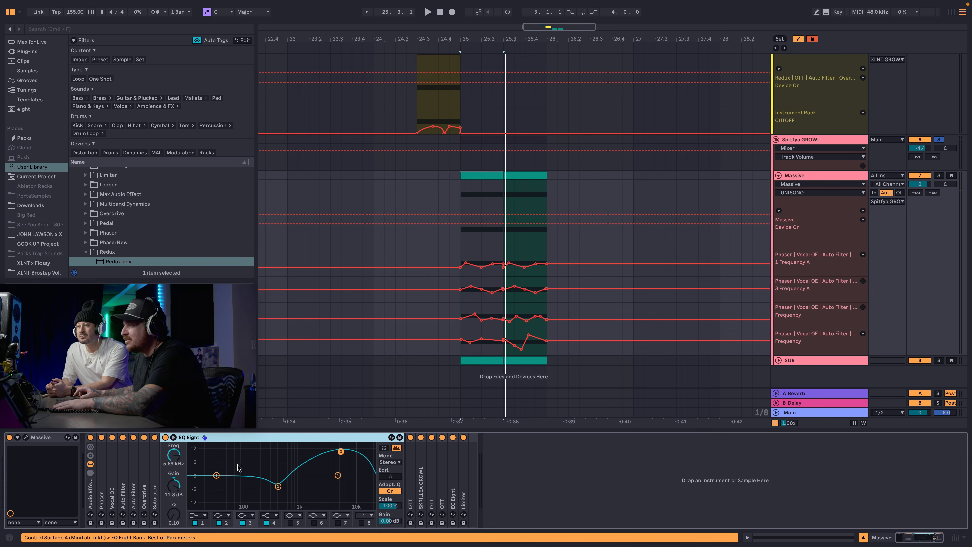
key("space")
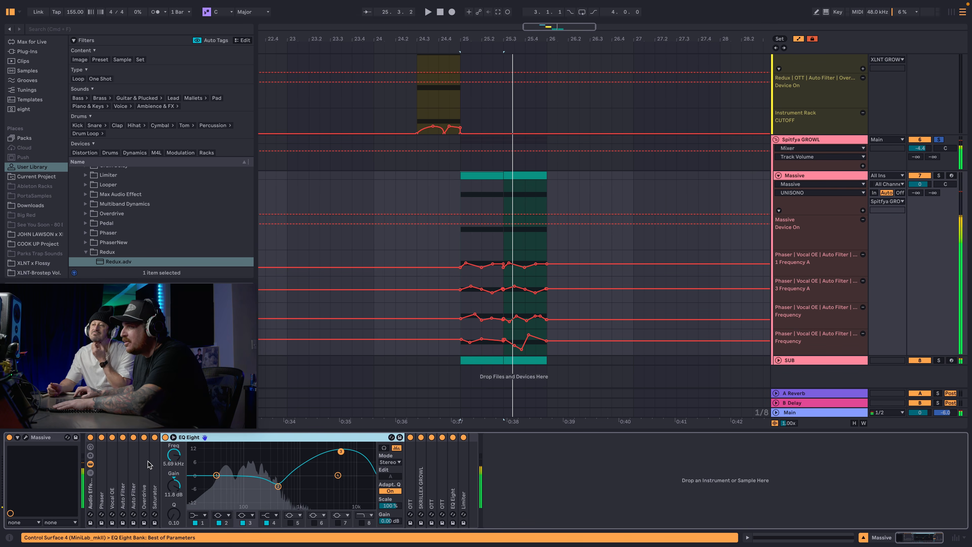
Unfold the Vocal OE EQ and the Phaser in the Spitfya GROWL Massive track's effects chain.
left_click(112, 465)
double_click(112, 465)
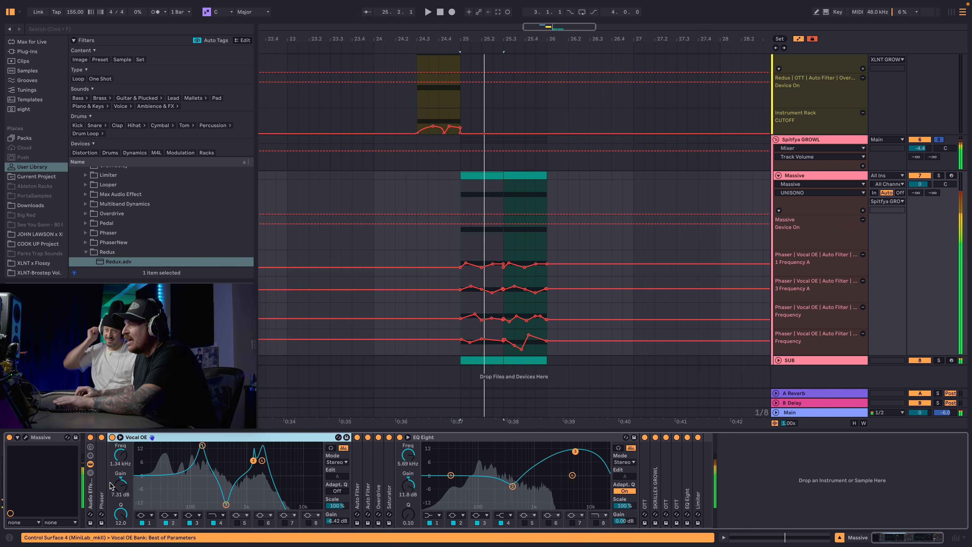
double_click(103, 486)
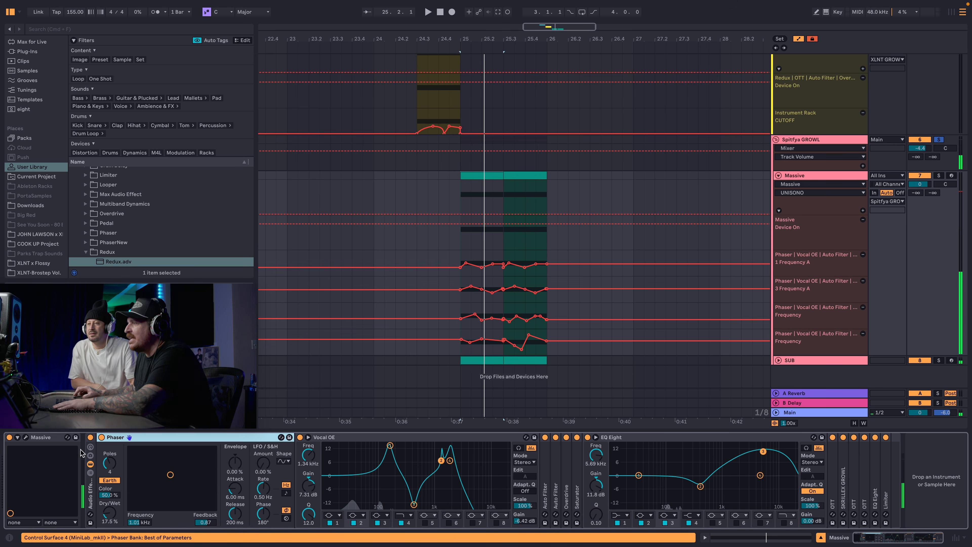
Bypass the Spitfya GROWL Massive track's Audio Effect Rack and audition the dry synth.
left_click(91, 437)
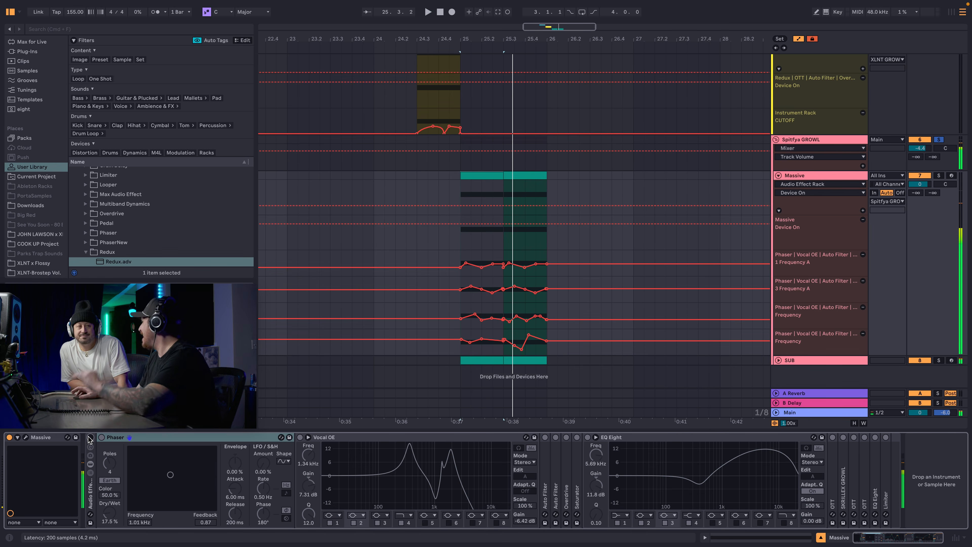
key("space")
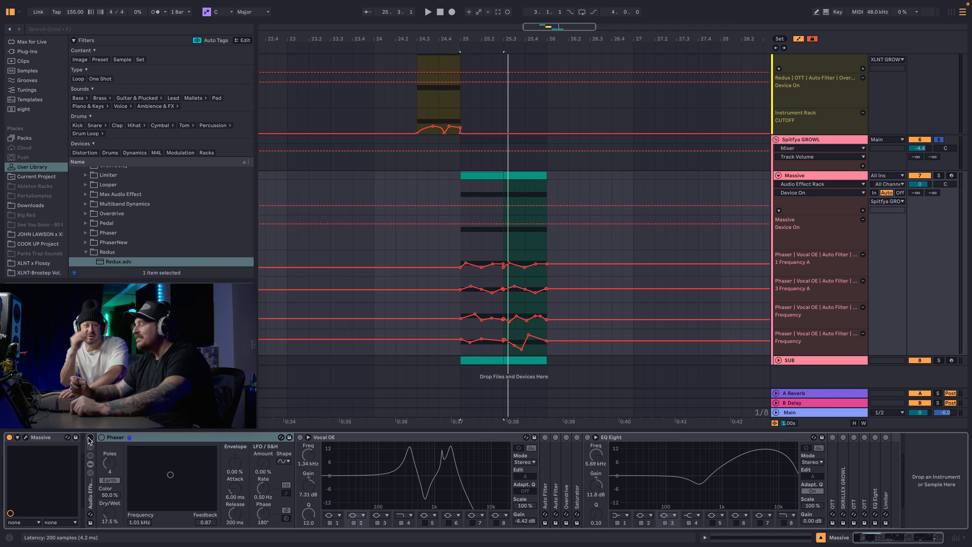
Re-enable the Spitfya GROWL Massive track's Audio Effect Rack and hide the arrangement's automation lanes.
left_click(90, 437)
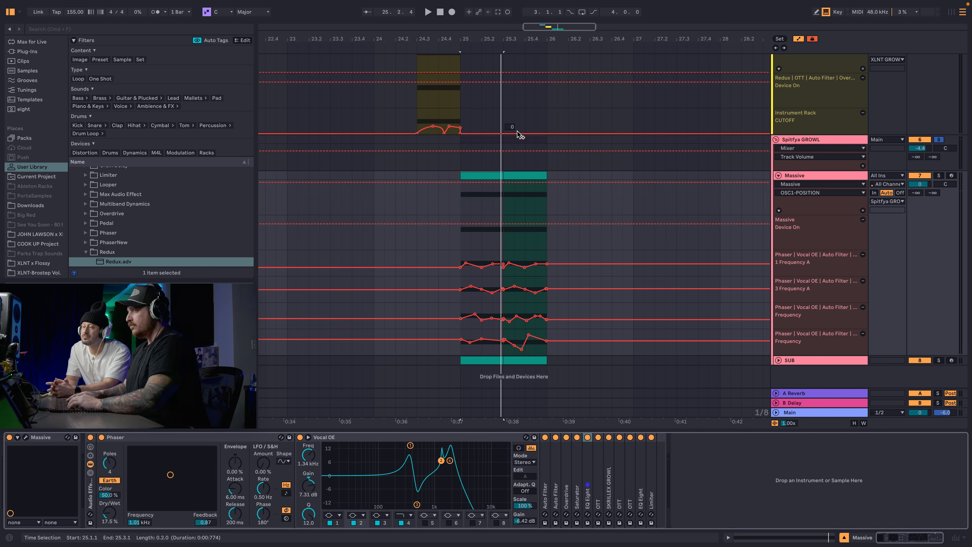
left_click(471, 150)
key("a")
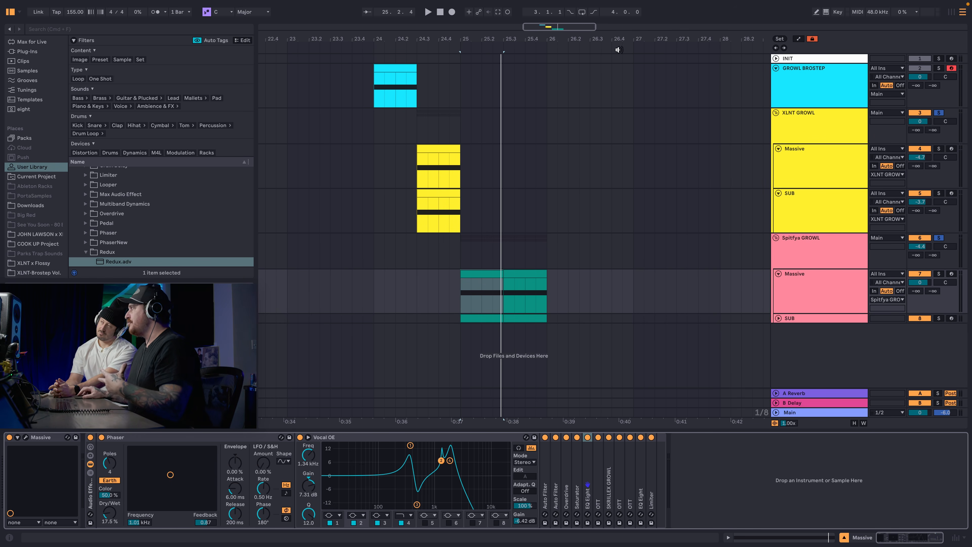
Unfold the INIT track, copy the GROWL BROSTEP clip onto it at 27.1.1, and solo and arm INIT.
left_click(775, 58)
left_click(797, 65)
left_click_drag(397, 103, 652, 78)
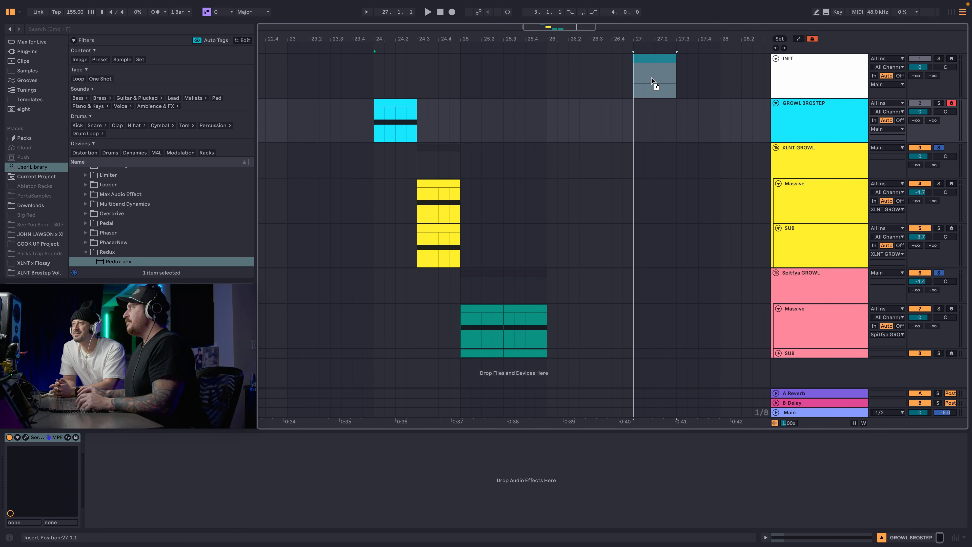
scroll(651, 78, "right", 5)
left_click(939, 59)
left_click(951, 59)
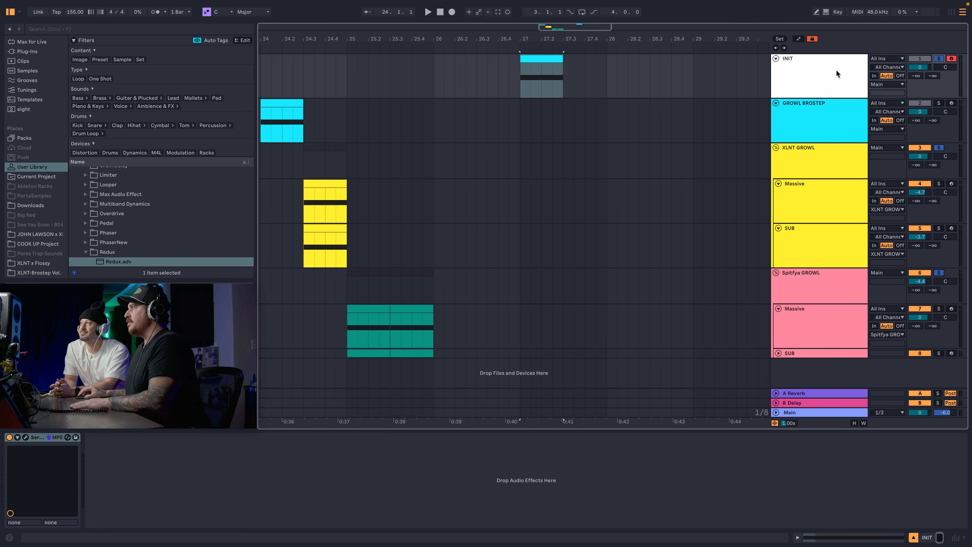
Audition the INIT track, then open its Serum 2 instrument and place the plugin window over the arrangement.
left_click(837, 73)
key("space")
key("space")
left_click(25, 437)
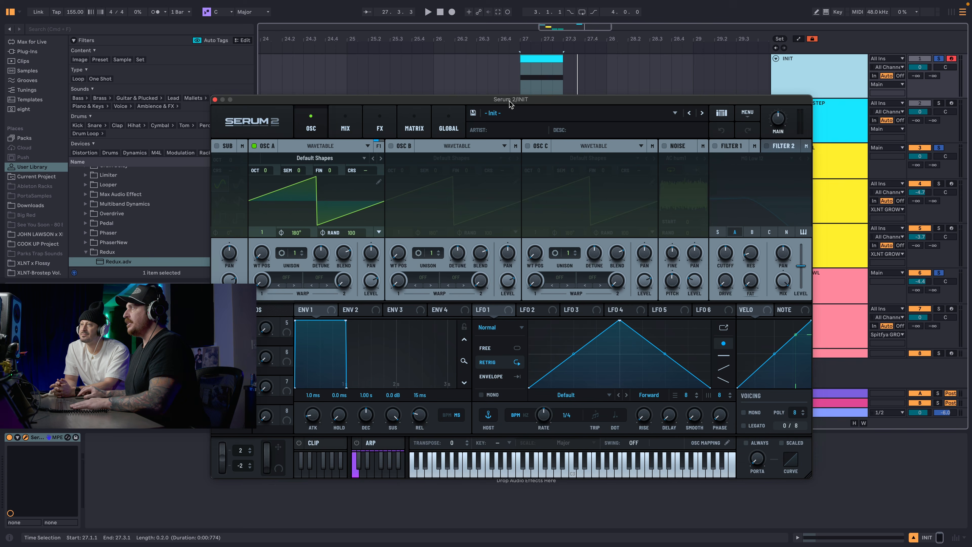
left_click_drag(512, 100, 609, 42)
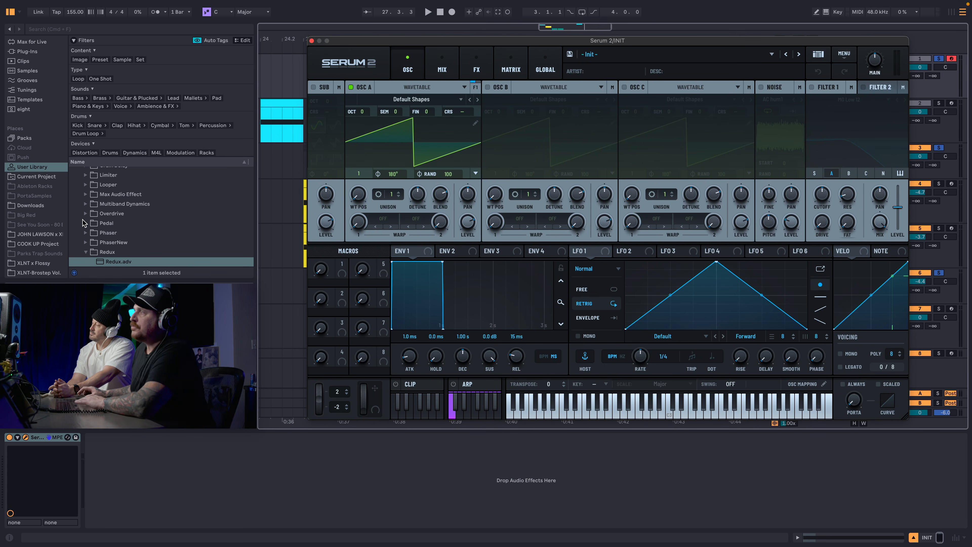
Browse the XLNT-Brostep pack to One Shots > Bass Shots > Growls and preview Growl 06 - D#.
scroll(59, 226, "down", 1)
left_click(38, 262)
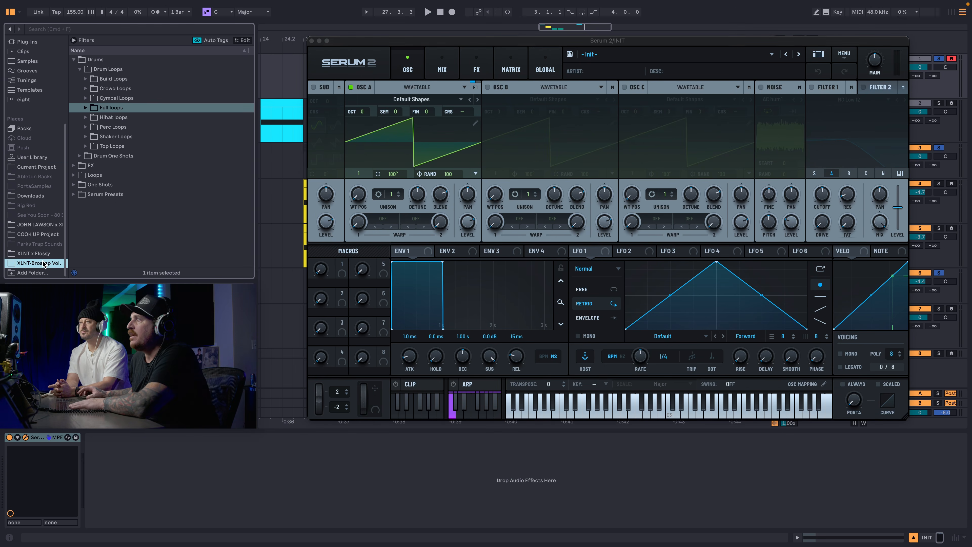
left_click(78, 69)
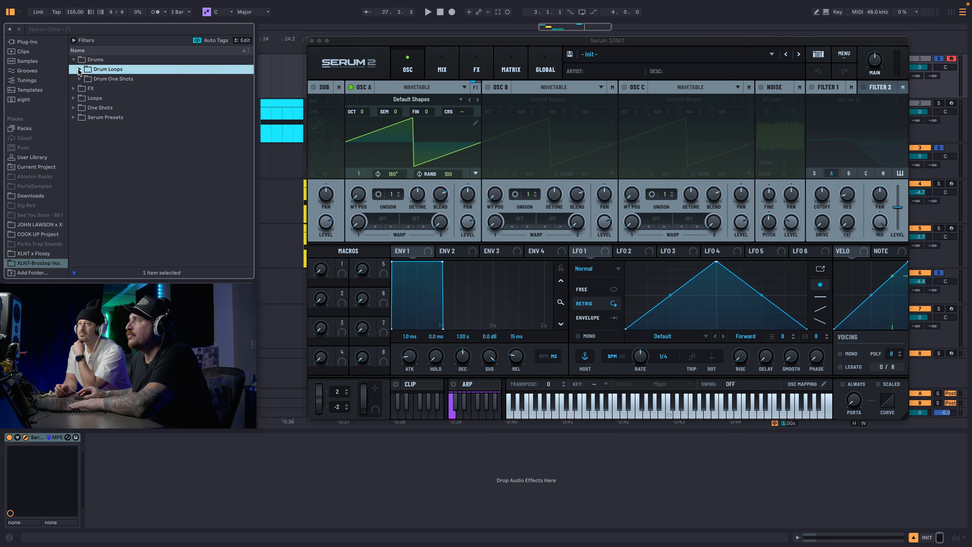
left_click(74, 107)
left_click(80, 98)
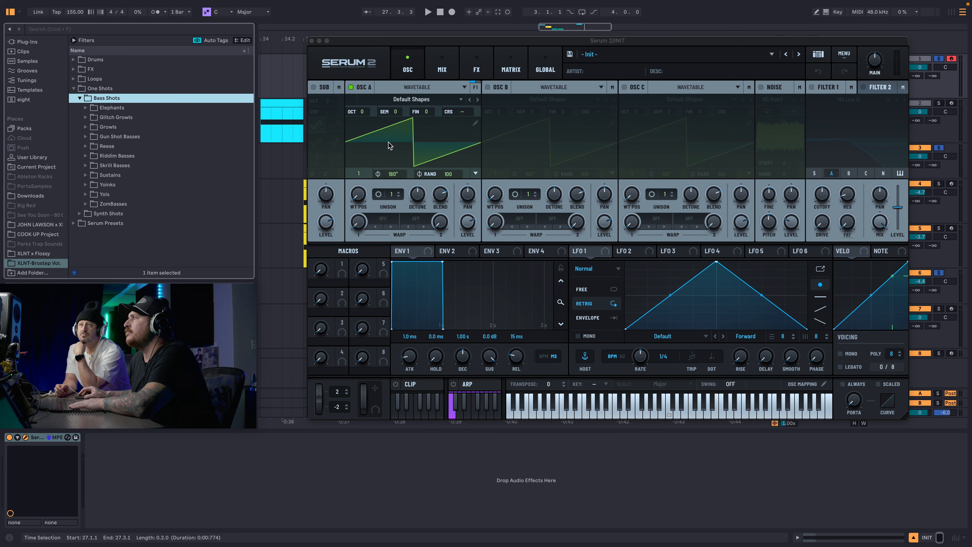
left_click(107, 127)
left_click(146, 184)
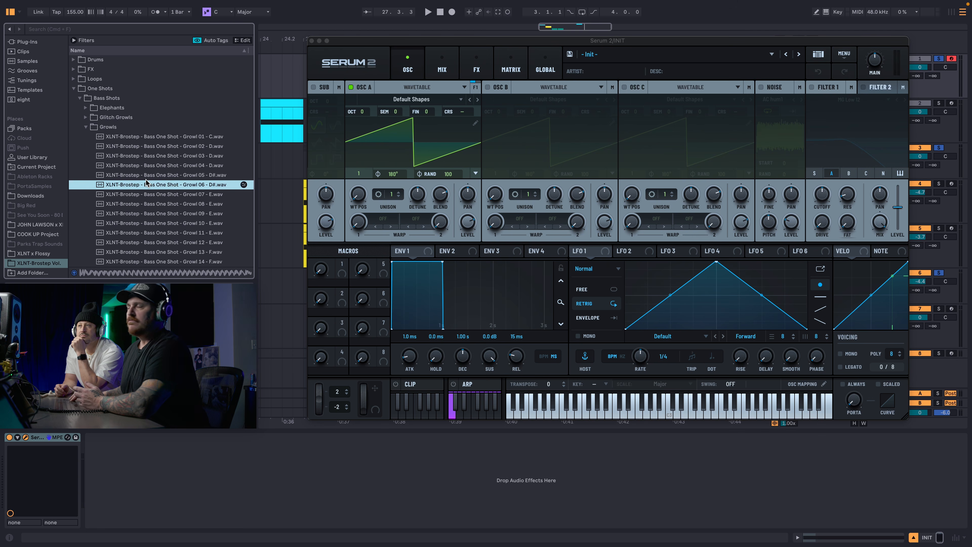
Load the Growl 06 - D# sample into OSC A as a wavetable, set its octave to -2 and play it.
left_click_drag(147, 184, 434, 168)
key("space")
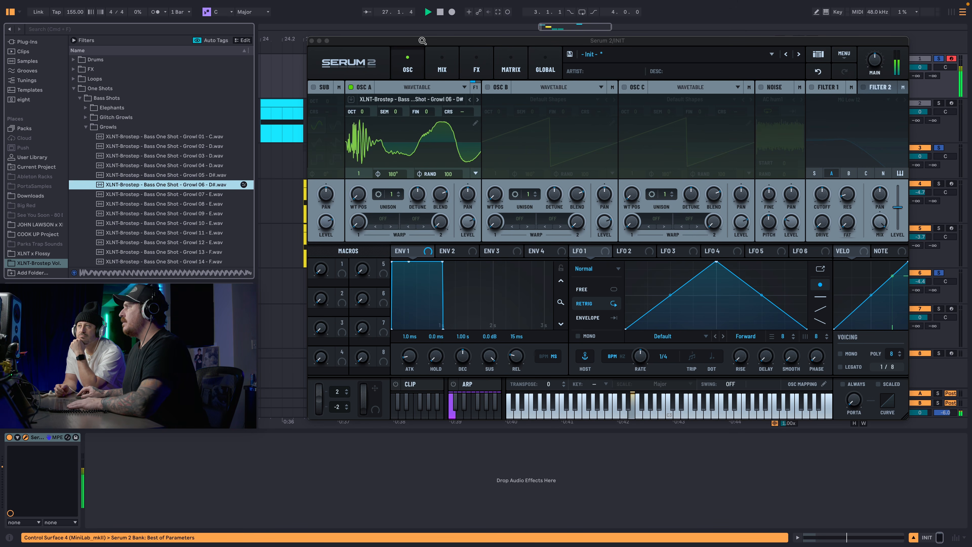
left_click(422, 40)
key("space")
left_click_drag(364, 111, 365, 125)
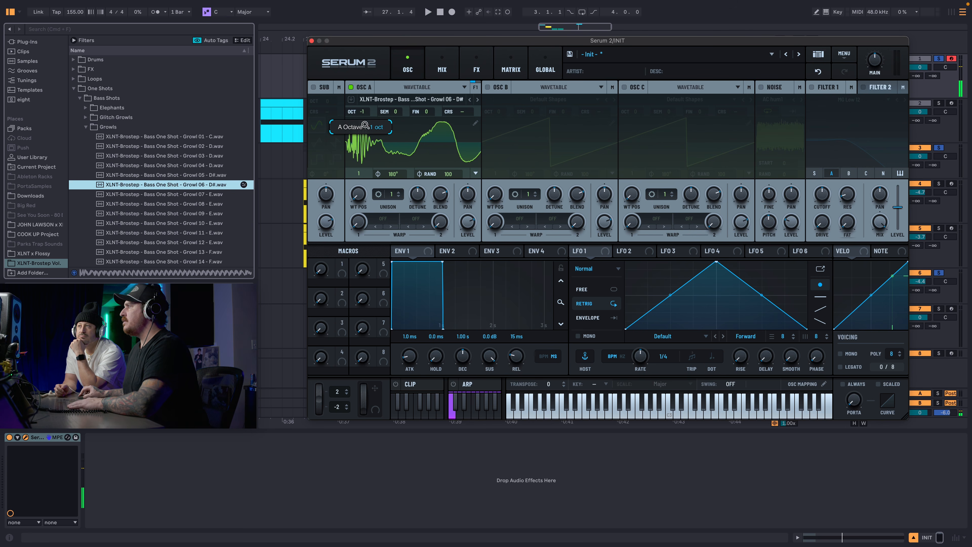
key("space")
left_click_drag(359, 194, 359, 282)
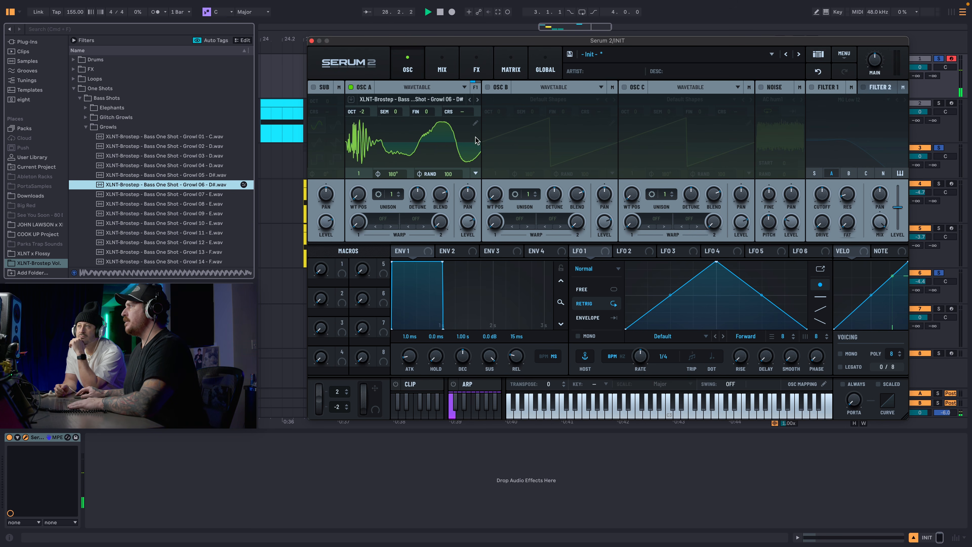
In OSC A's wavetable editor, apply Morph - Crossfade and Normalize Each (Gained Separately), and return to the oscillator page.
left_click(475, 123)
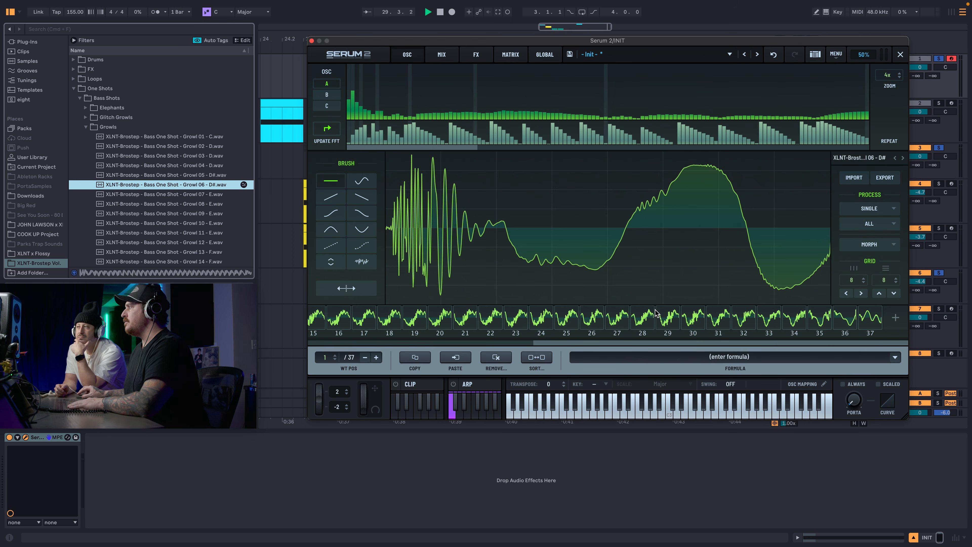
left_click(870, 245)
left_click(877, 258)
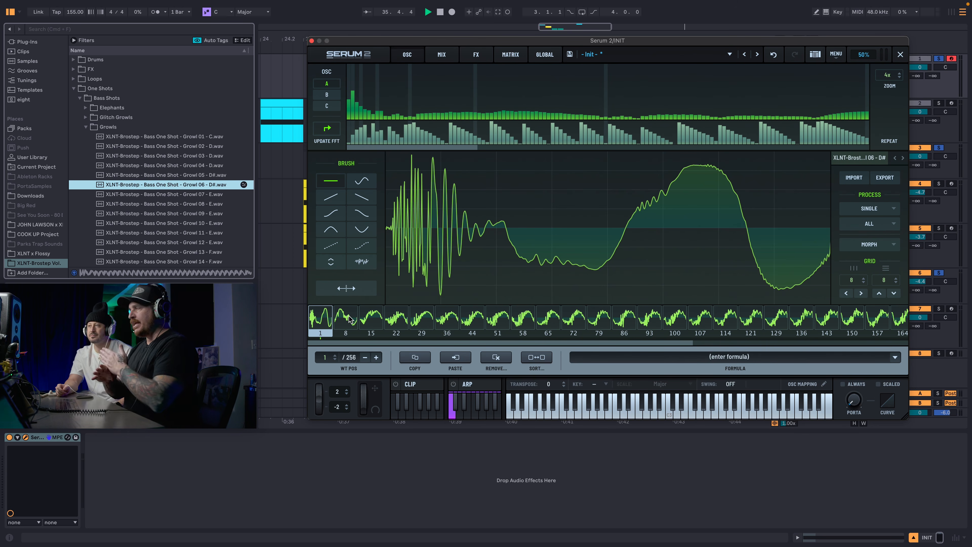
left_click(862, 244)
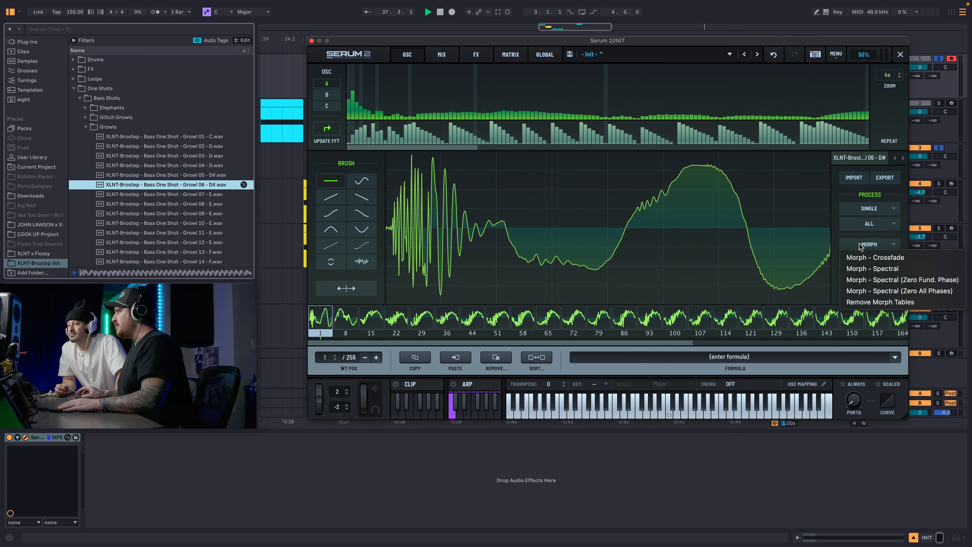
left_click(871, 222)
left_click(872, 223)
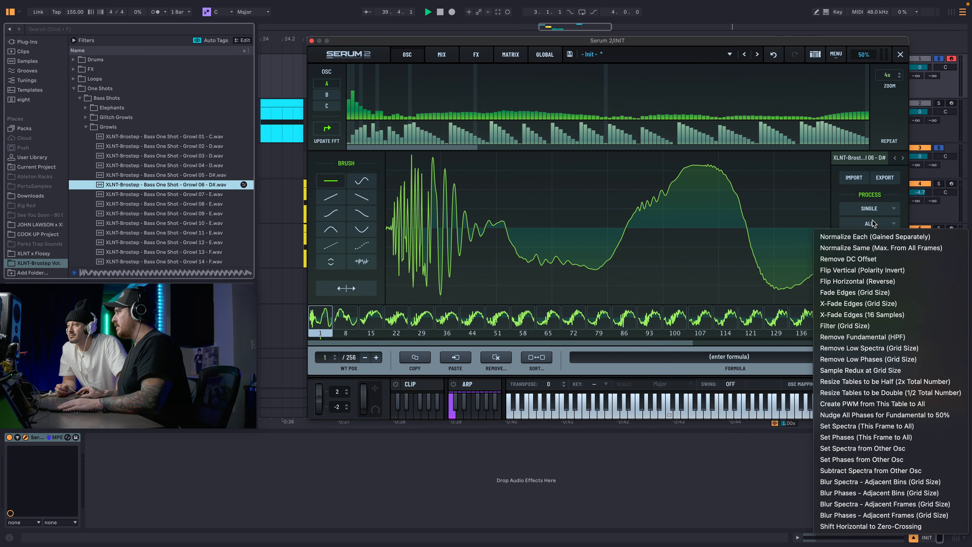
left_click(863, 237)
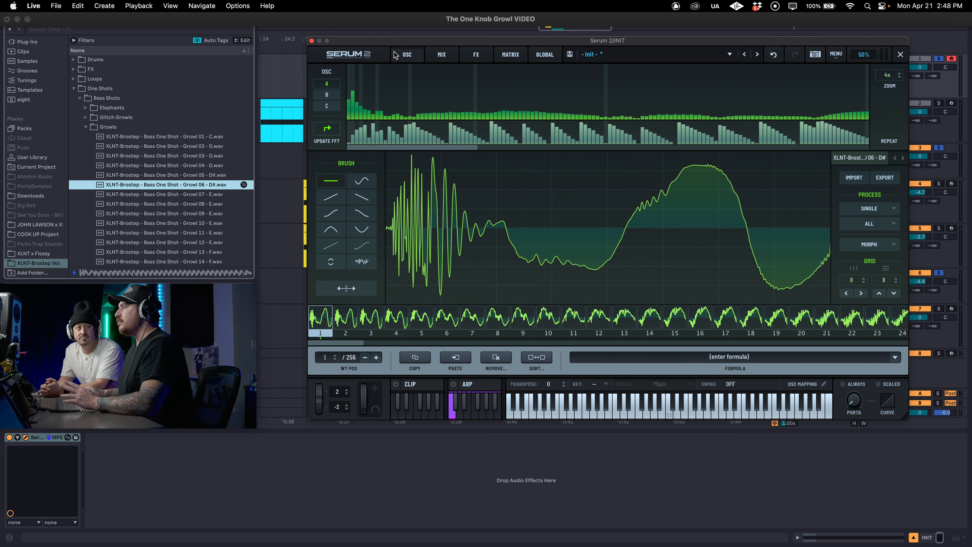
left_click(407, 54)
Shape LFO 1 into a curved rise at a 1/2 rate and assign it to OSC A's wavetable position.
left_click_drag(669, 292, 668, 269)
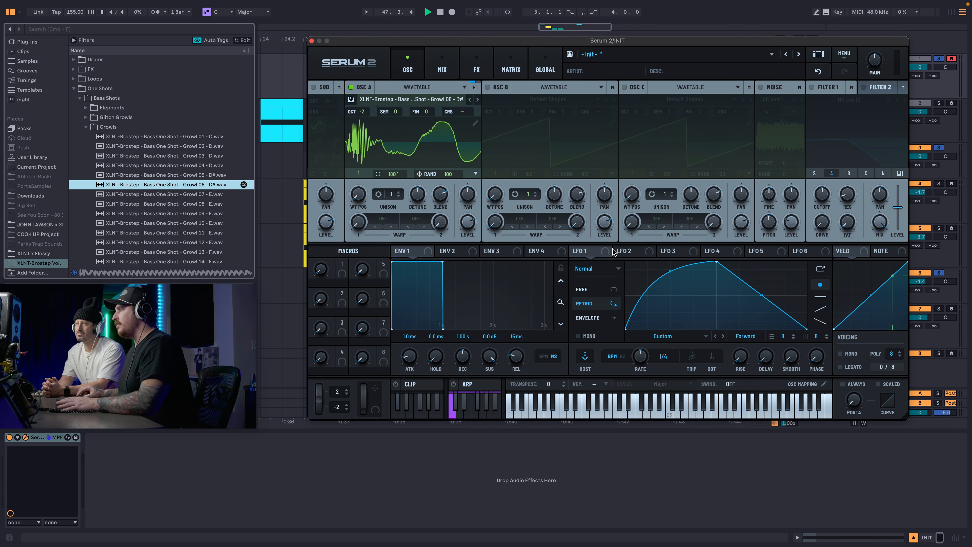
left_click_drag(613, 252, 358, 194)
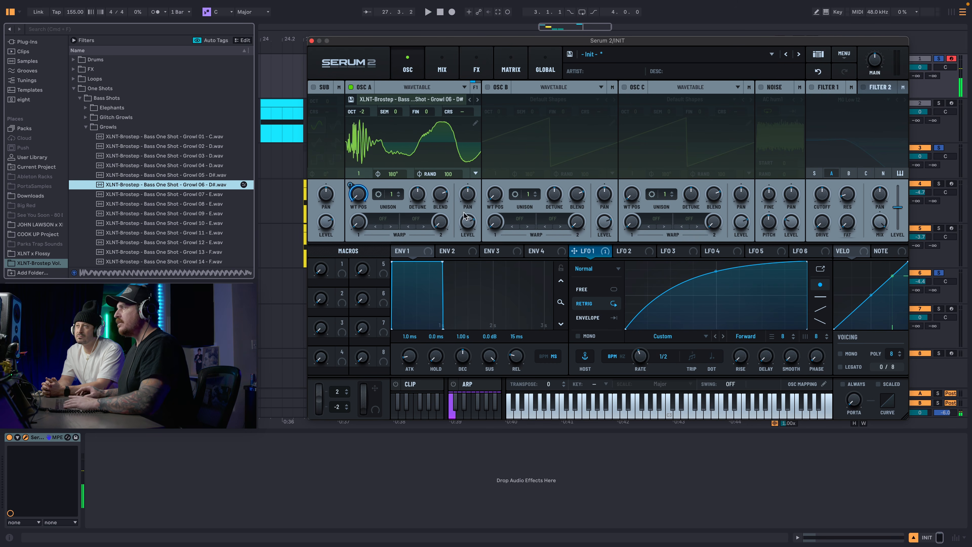
Remove the LFO 1 modulation from OSC A's wavetable position and sweep the position manually up to 256 and back to 1.
right_click(362, 189)
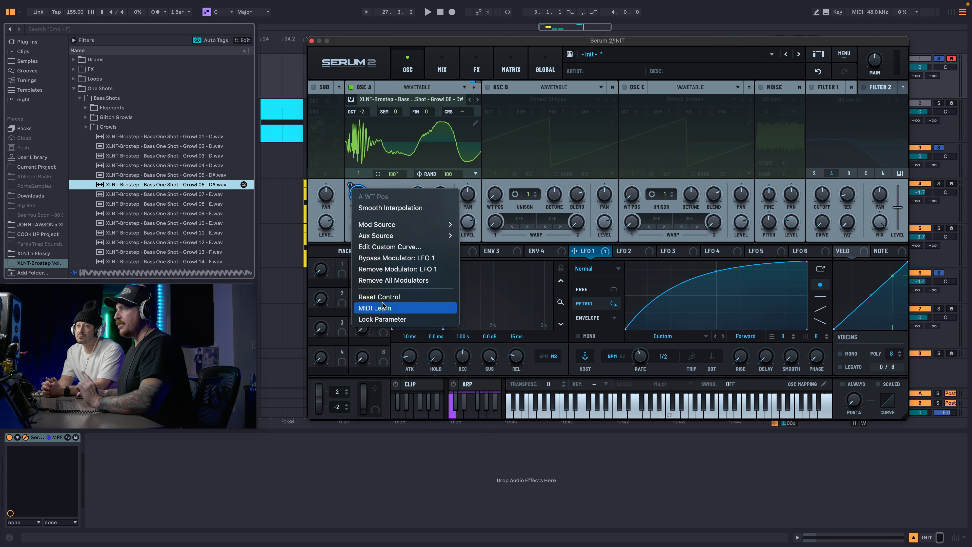
left_click(382, 281)
right_click(364, 195)
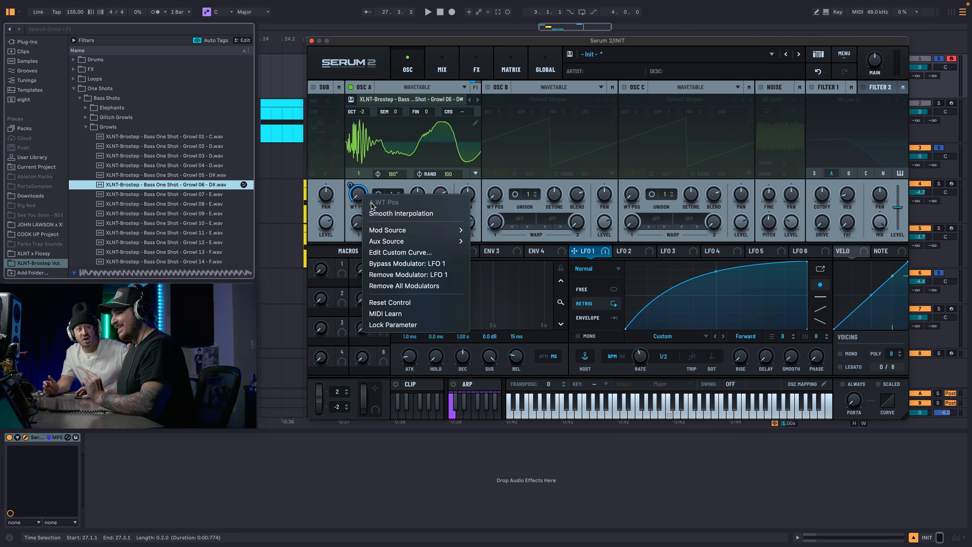
left_click(384, 256)
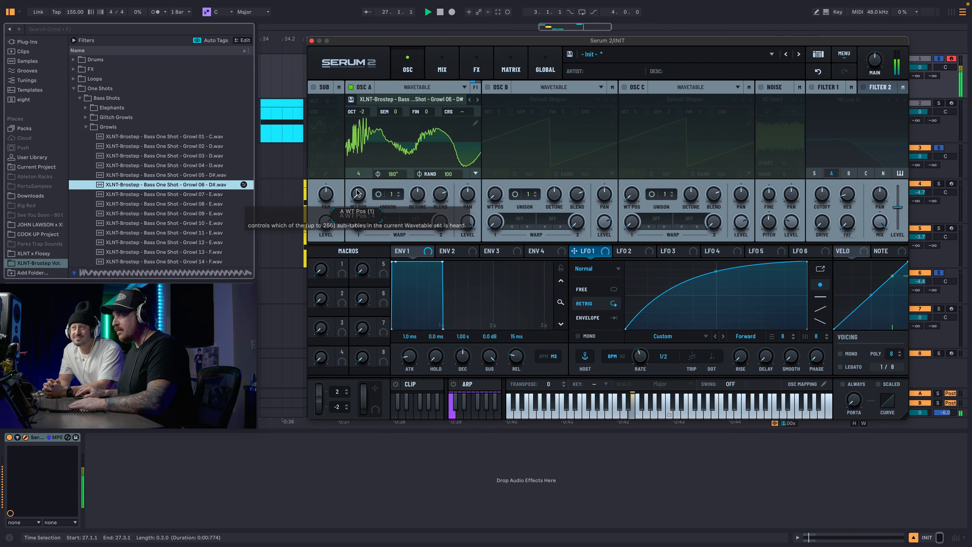
left_click_drag(357, 193, 427, 31)
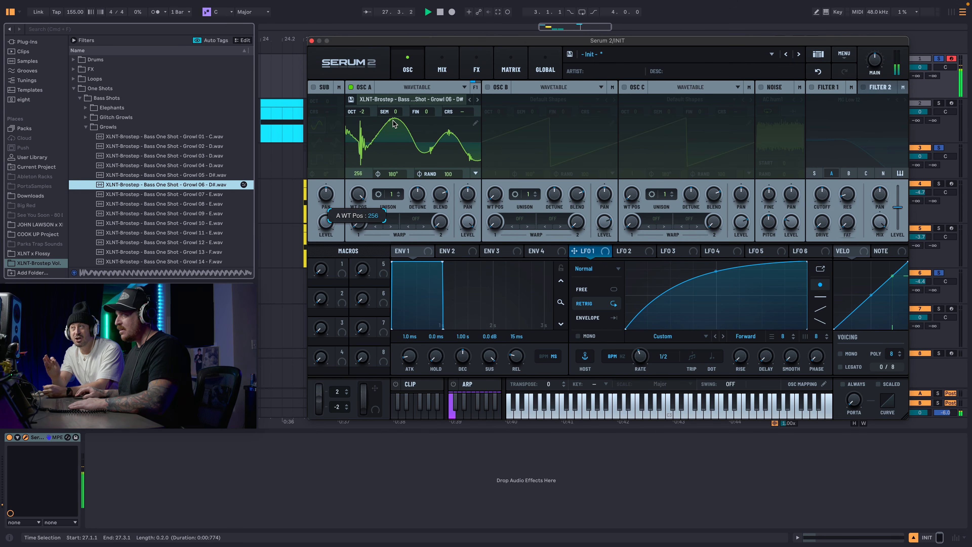
left_click_drag(394, 121, 370, 275)
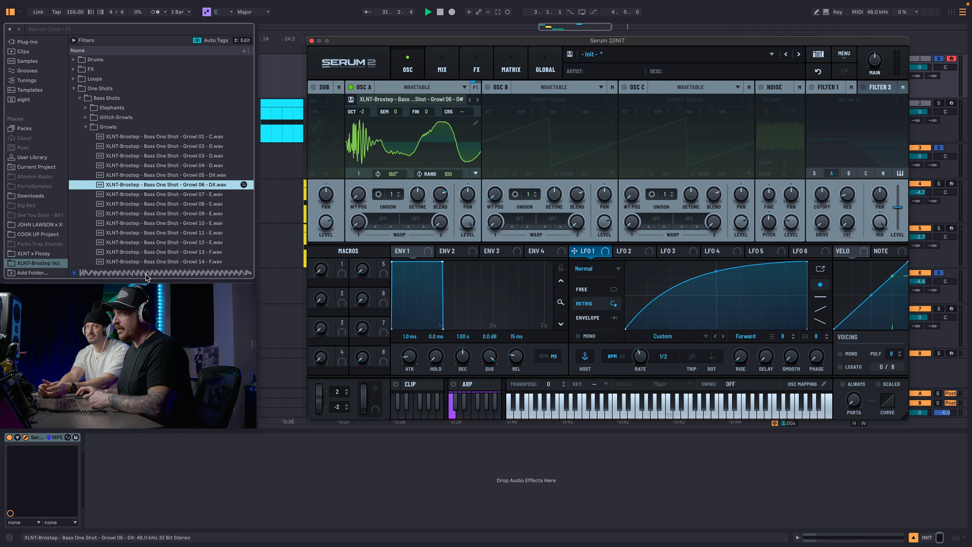
Audition further one-shots in the Growls folder, down to Growl 23 - F.
scroll(164, 187, "down", 3)
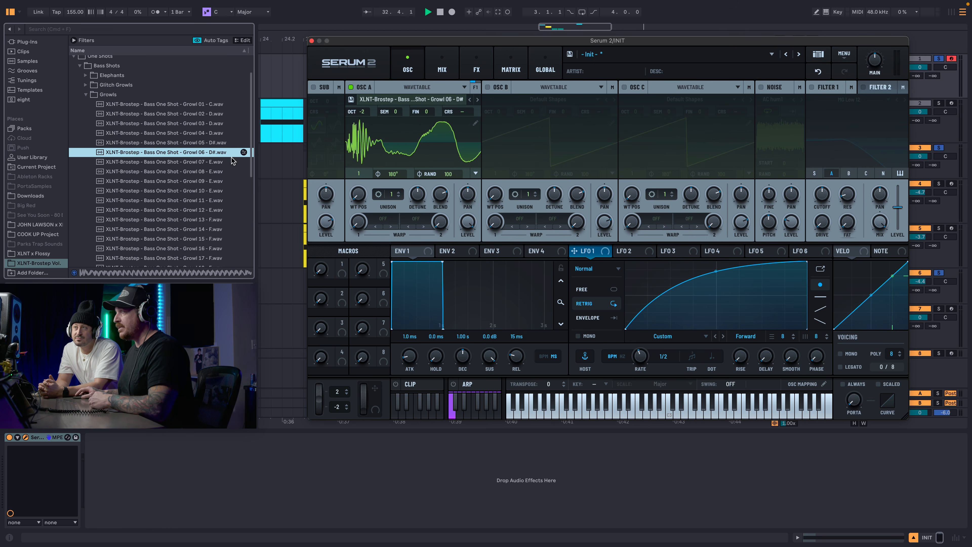
left_click(154, 173)
left_click(177, 239)
scroll(177, 238, "down", 3)
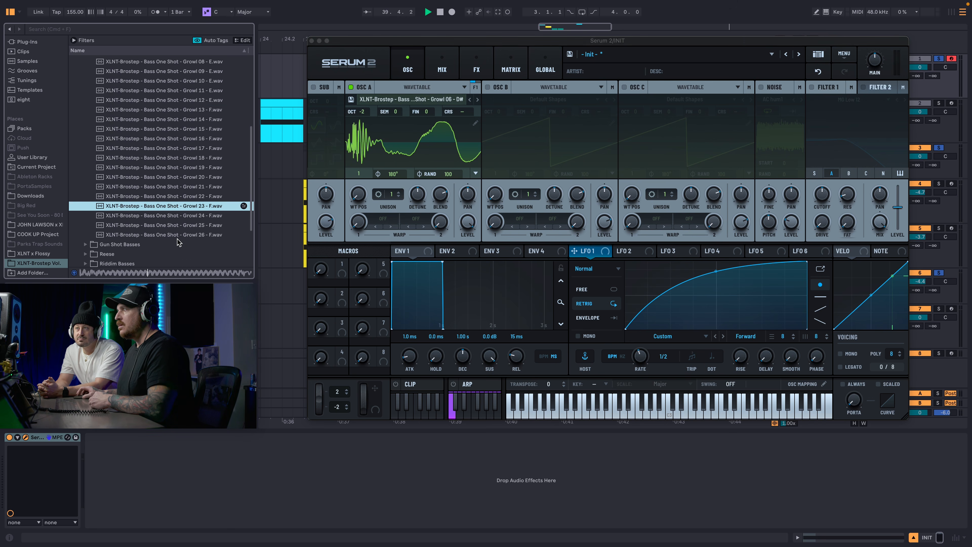
Move the Serum 2 window to uncover the INIT track and set OSC B to the Sample type.
left_click_drag(425, 42, 500, 213)
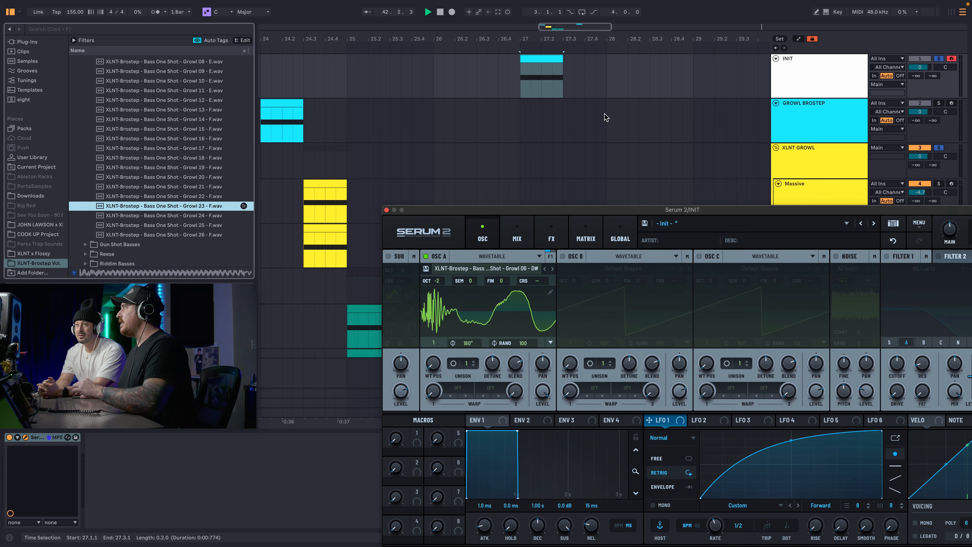
left_click(785, 90)
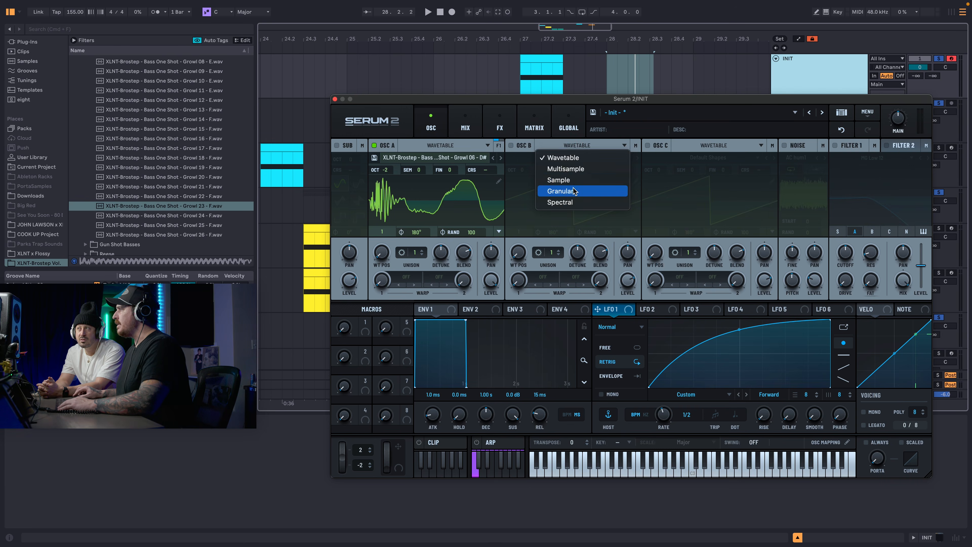
left_click(567, 180)
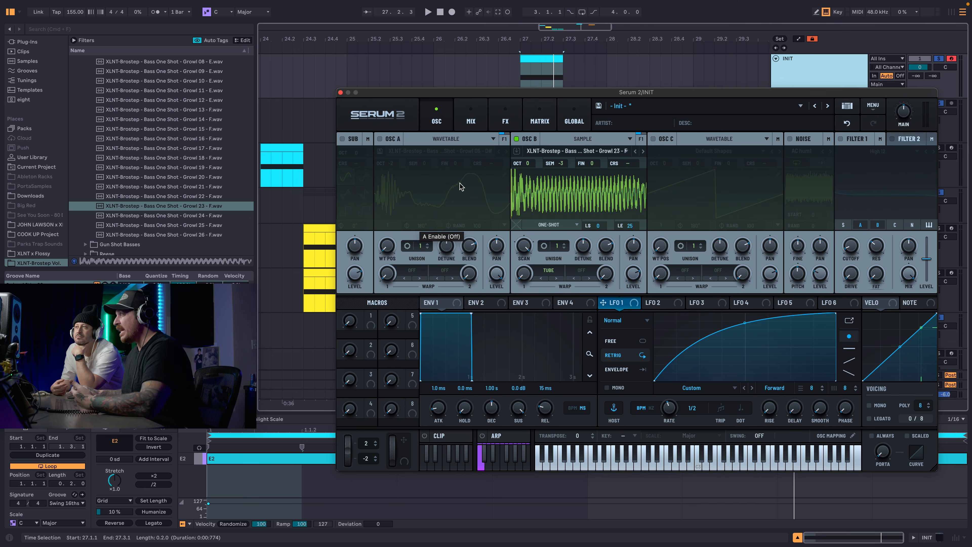
Turn OSC B off and OSC A back on.
left_click(516, 139)
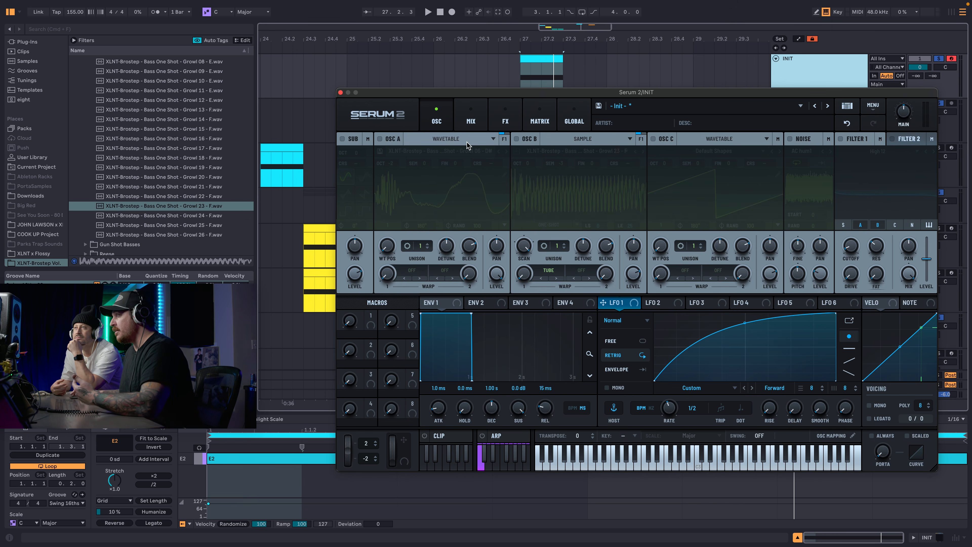
left_click(379, 139)
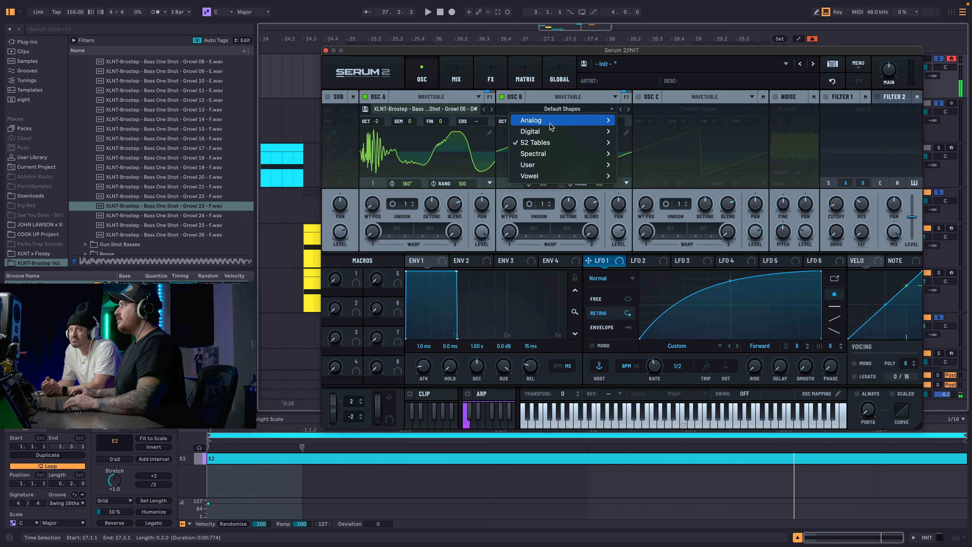
Load the Additive Talk wavetable from the Digital category of S2 Tables into OSC B.
mouse_move(553, 142)
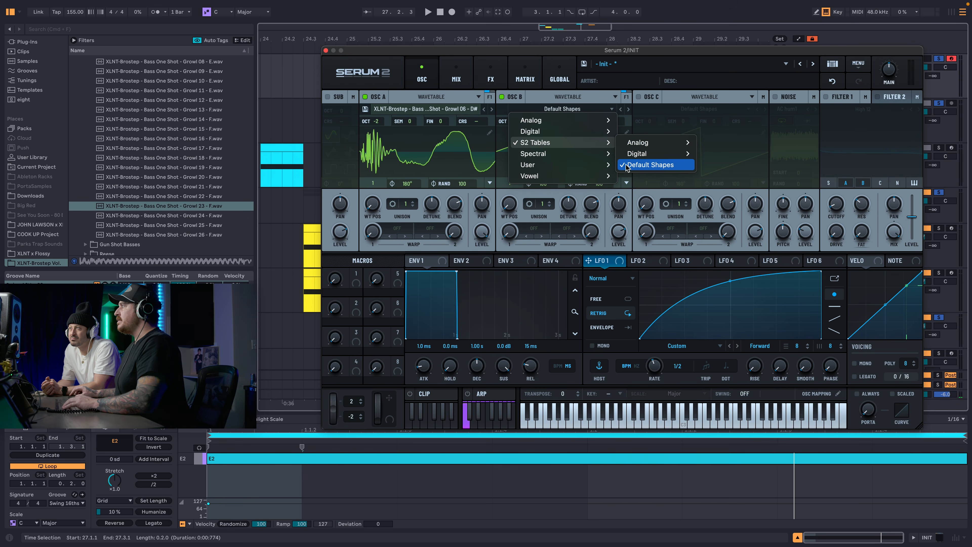
mouse_move(637, 153)
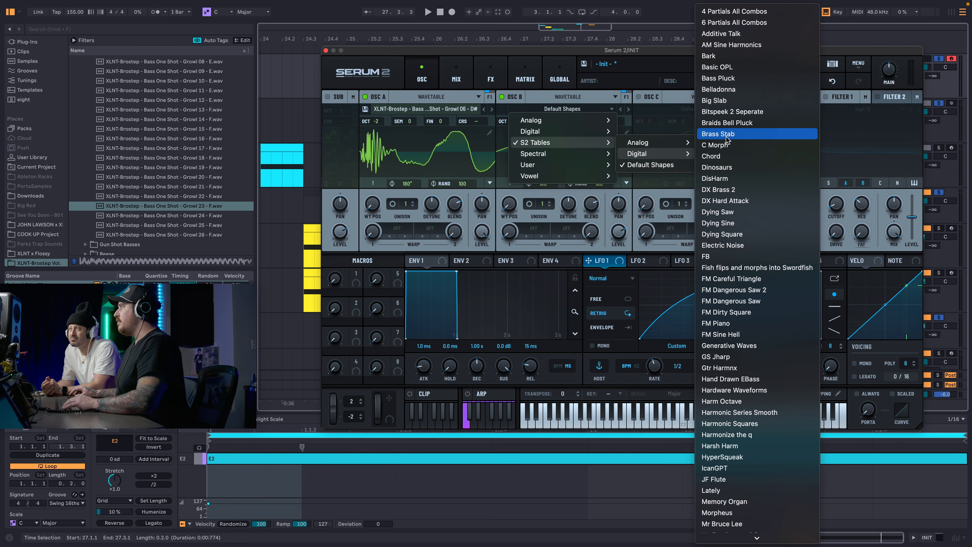
scroll(730, 115, "down", 3)
scroll(729, 113, "down", 1)
scroll(729, 112, "up", 3)
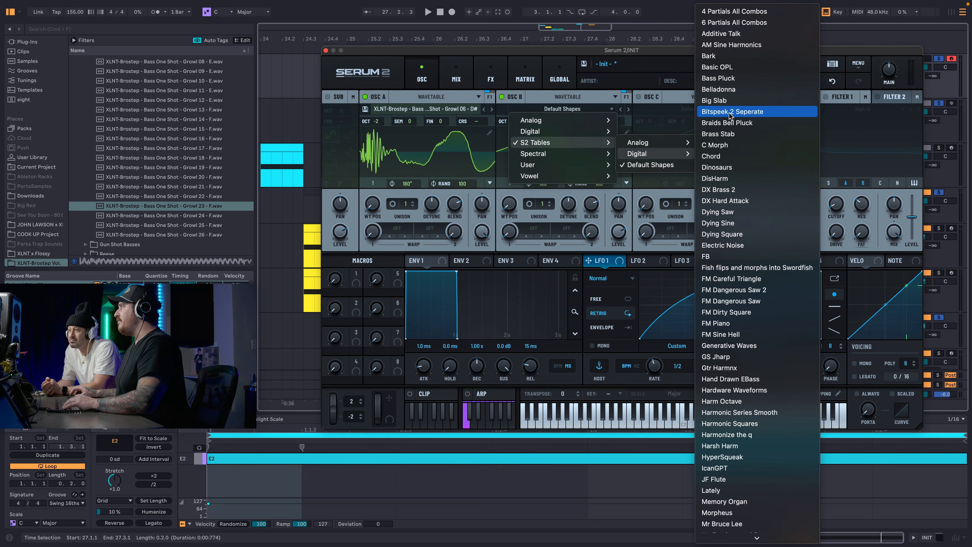
scroll(730, 115, "down", 1)
scroll(730, 114, "up", 1)
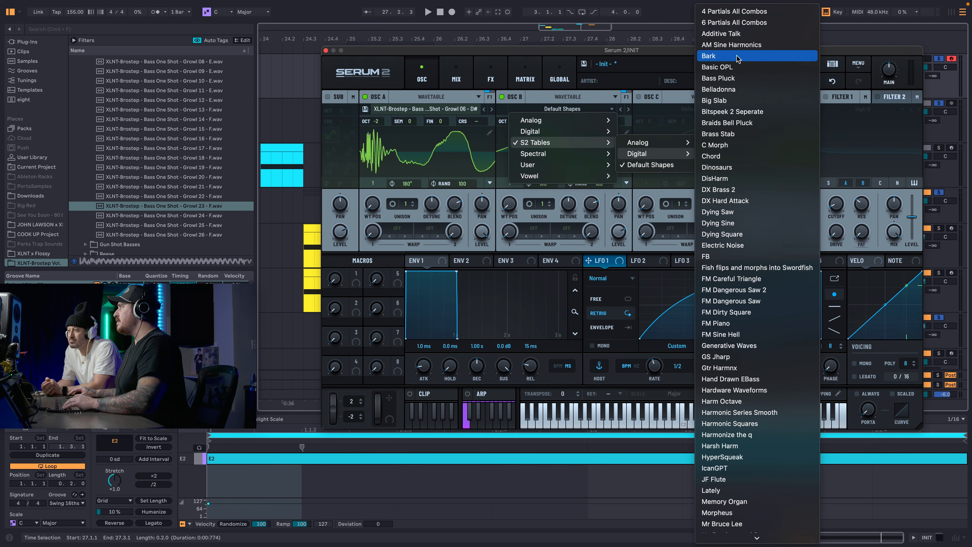
left_click(731, 37)
Turn OSC A off, set OSC B's octave to -2, and audition Additive Talk across its wavetable positions.
left_click_drag(509, 203, 523, 107)
left_click(366, 97)
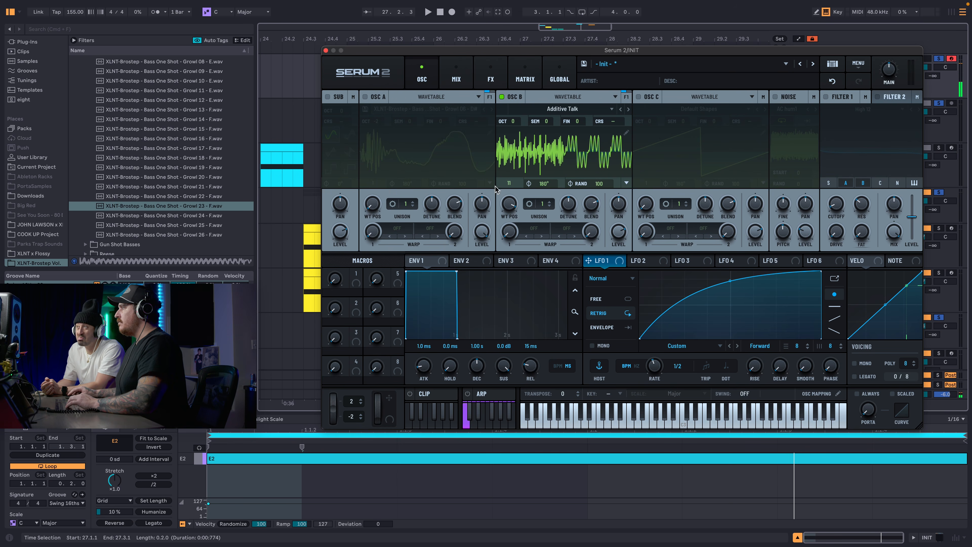
left_click_drag(509, 203, 514, 191)
key("z")
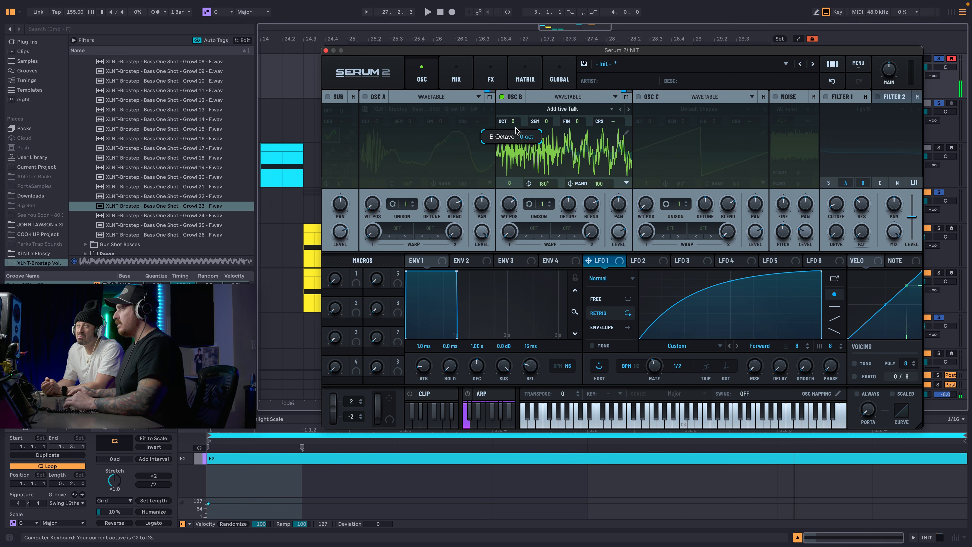
key("d")
mouse_move(505, 203)
left_mouse_down()
mouse_move(502, 299)
mouse_move(506, 204)
left_mouse_up()
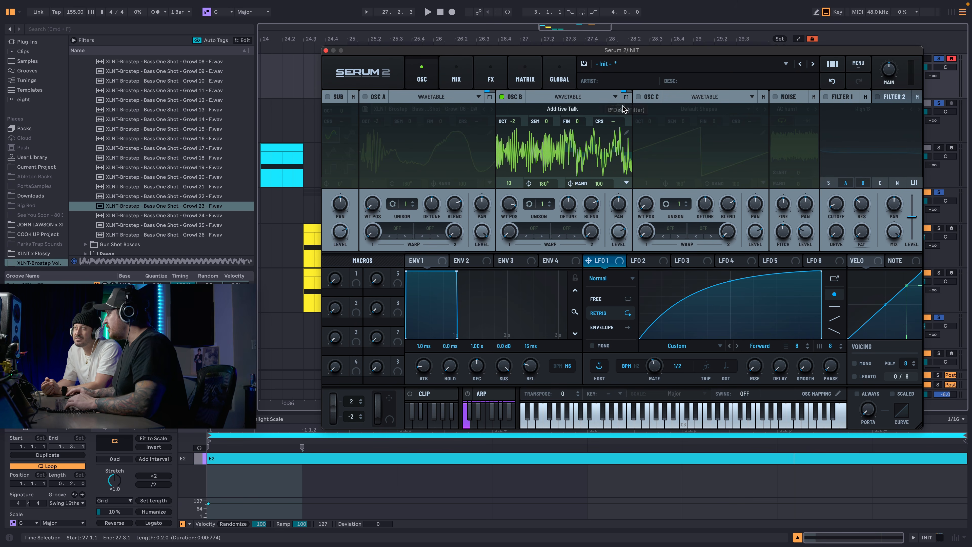
Audition the AM Sine Harmonics and Only H1 wavetables in OSC B while sweeping the wavetable position.
left_click(628, 109)
key("d")
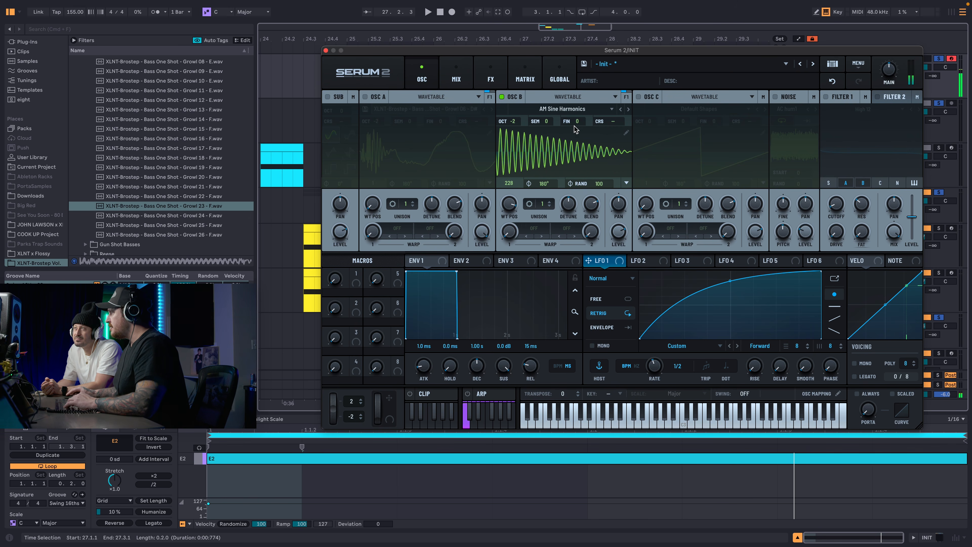
left_click(574, 110)
key("d")
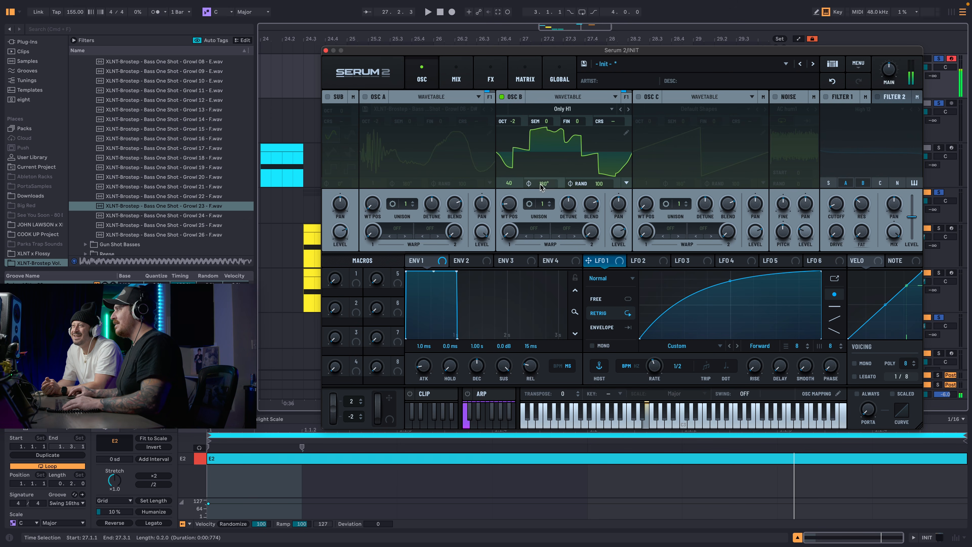
left_click_drag(514, 205, 511, 243)
Load the Ooomph wavetable into OSC B and audition it while sweeping the wavetable position back to 1.
left_click(628, 109)
left_click(628, 109)
key("d")
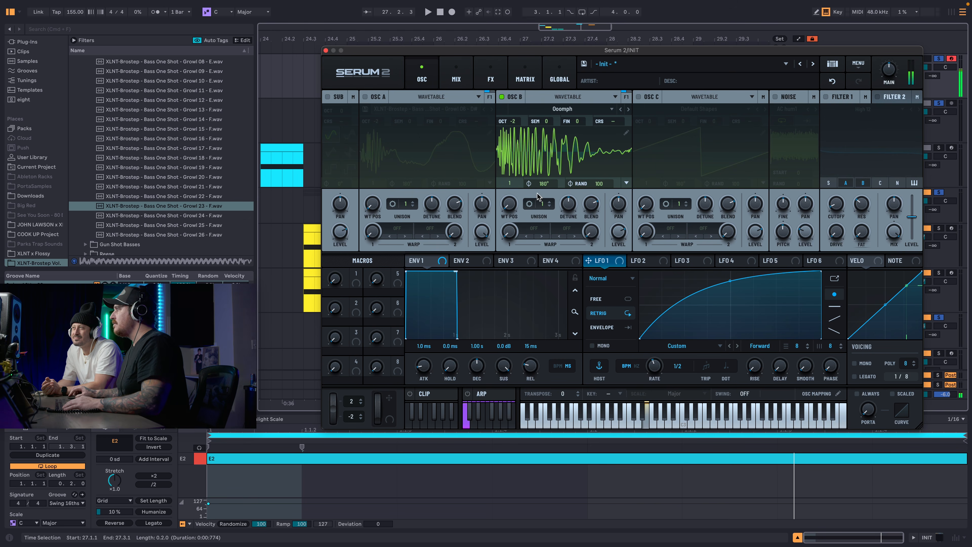
key("d")
left_click_drag(514, 203, 506, 239)
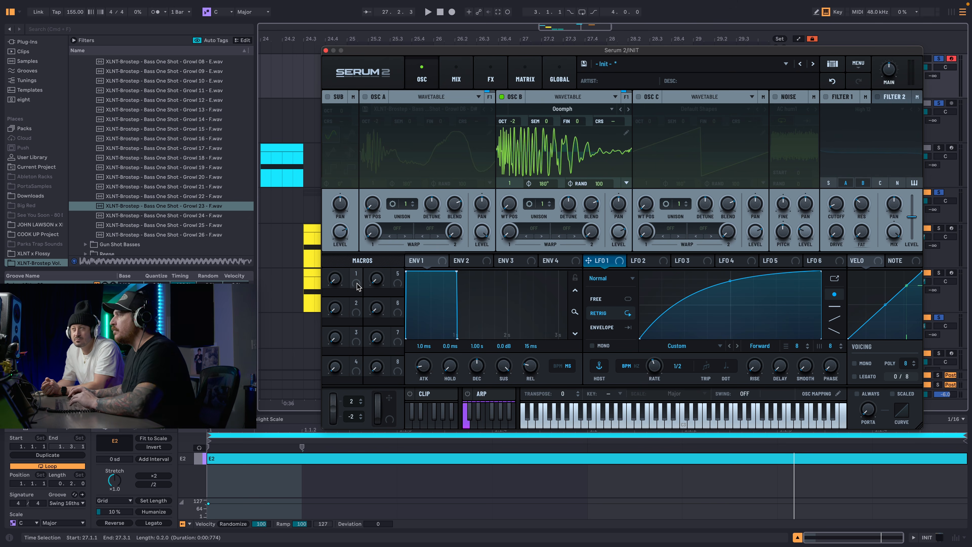
Set OSC B's wavetable position to 93 and assign Macro 1 to modulate it.
left_click_drag(356, 286, 578, 230)
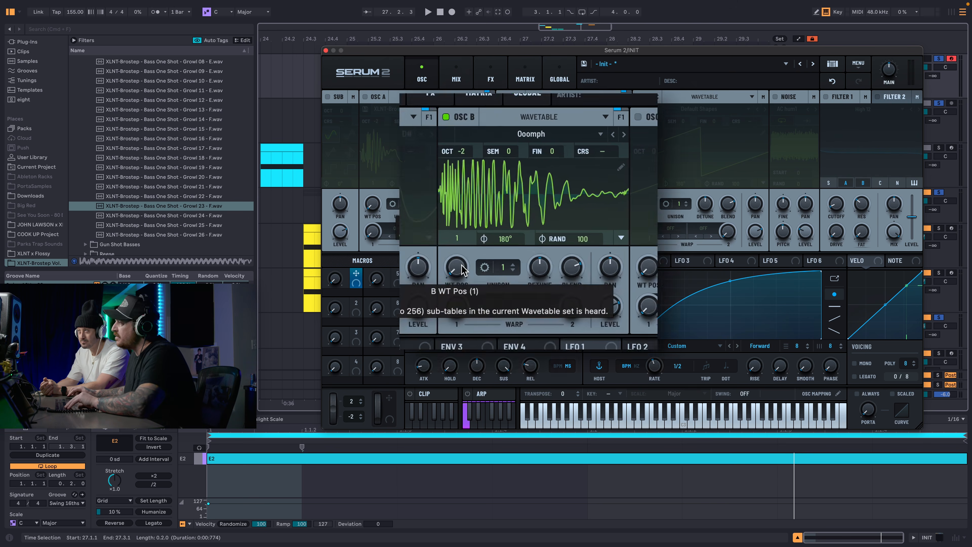
left_click_drag(514, 196, 511, 177)
left_click_drag(410, 281, 416, 266)
left_click_drag(356, 278, 502, 203)
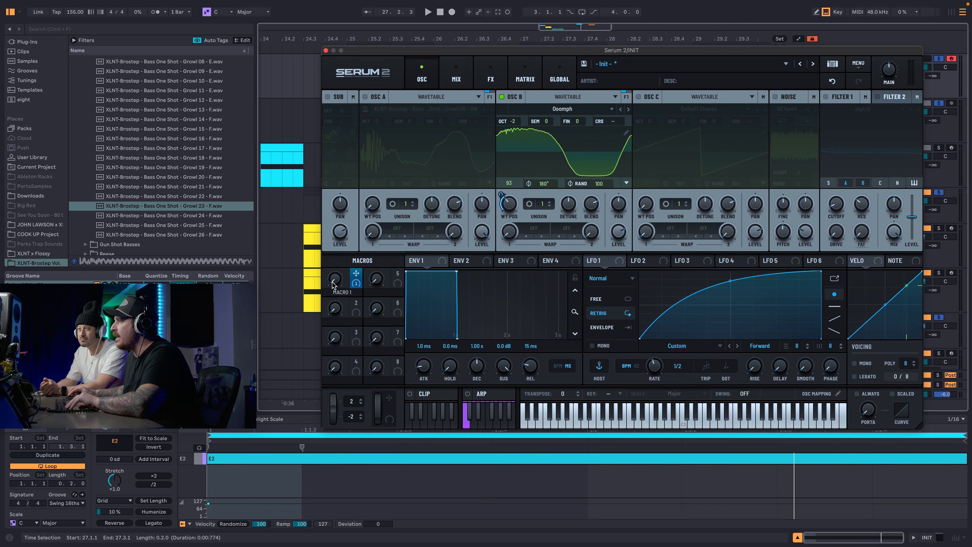
Sweep Macro 1 up and back to zero to audition OSC B's wavetable movement.
left_click_drag(335, 282, 358, 215)
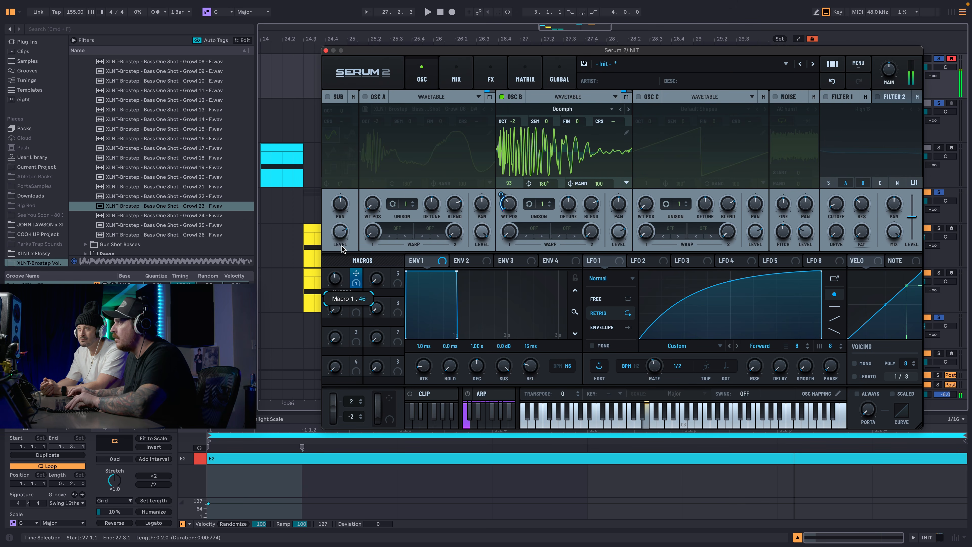
left_click_drag(342, 249, 363, 206)
left_click_drag(376, 167, 371, 115)
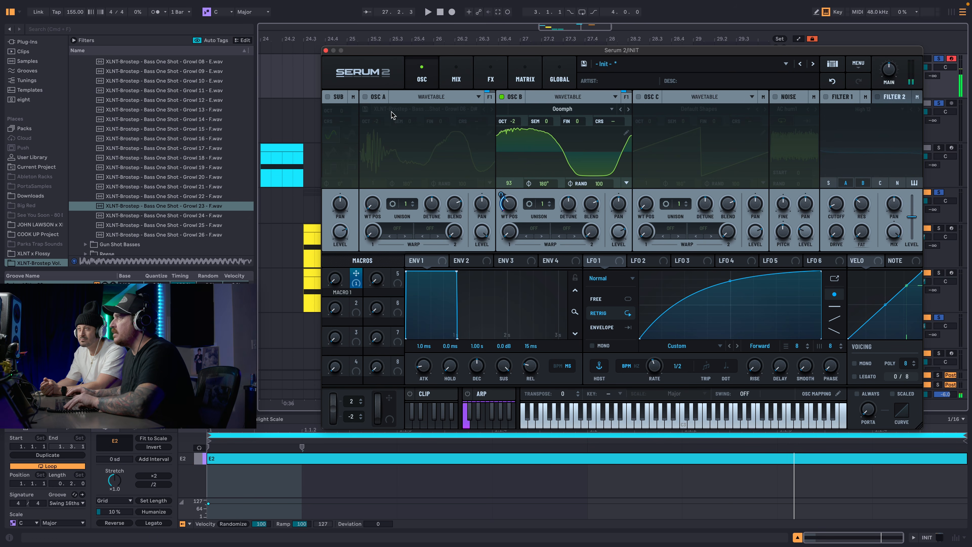
Turn OSC A back on and assign Macro 1 to its wavetable position.
left_click(365, 96)
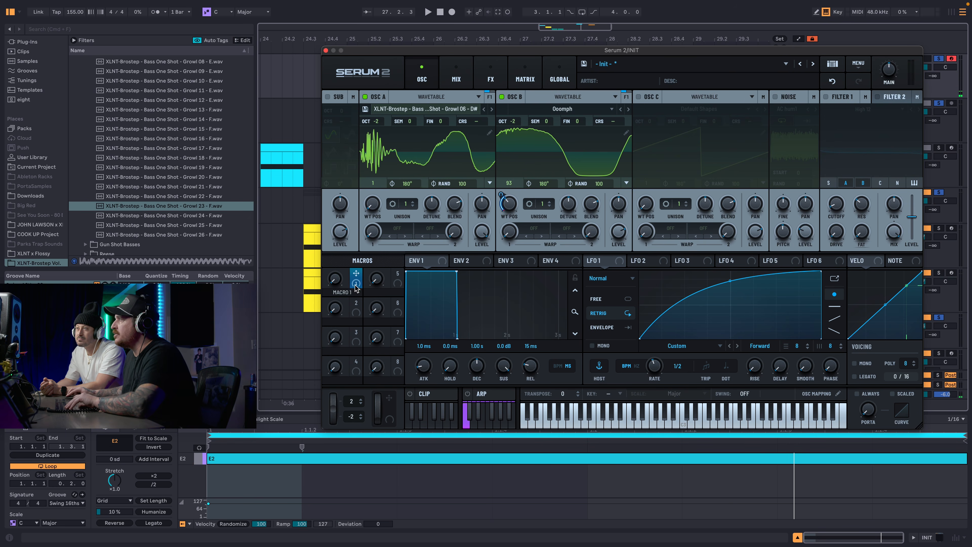
left_click_drag(356, 285, 372, 204)
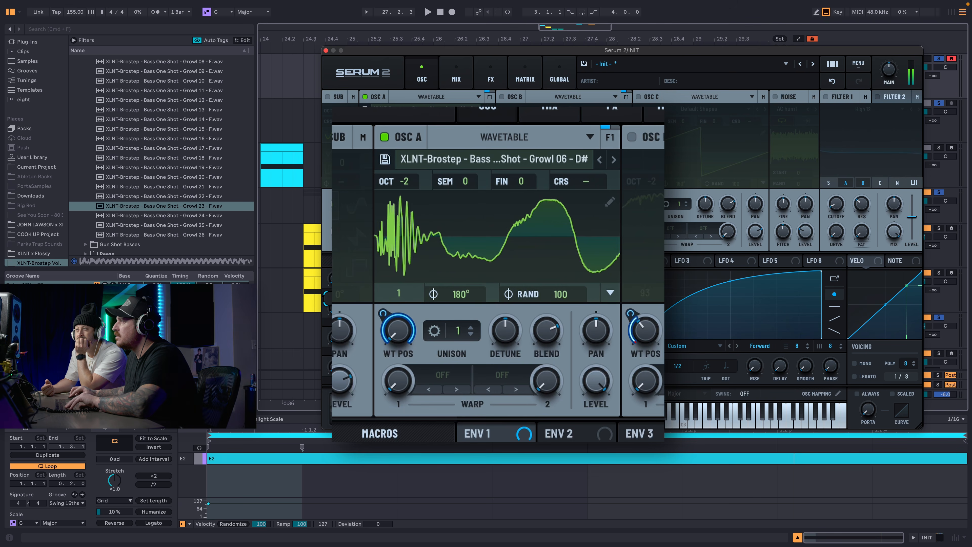
Turn OSC B off and reduce Macro 1's modulation amount on OSC A's wavetable position, auditioning the macro sweep.
left_click_drag(339, 279, 368, 185)
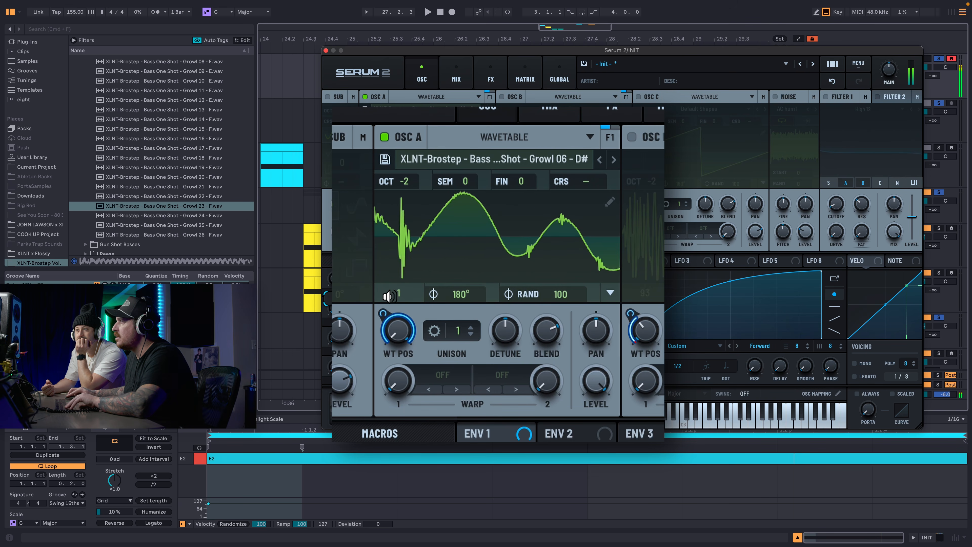
left_click_drag(383, 313, 381, 339)
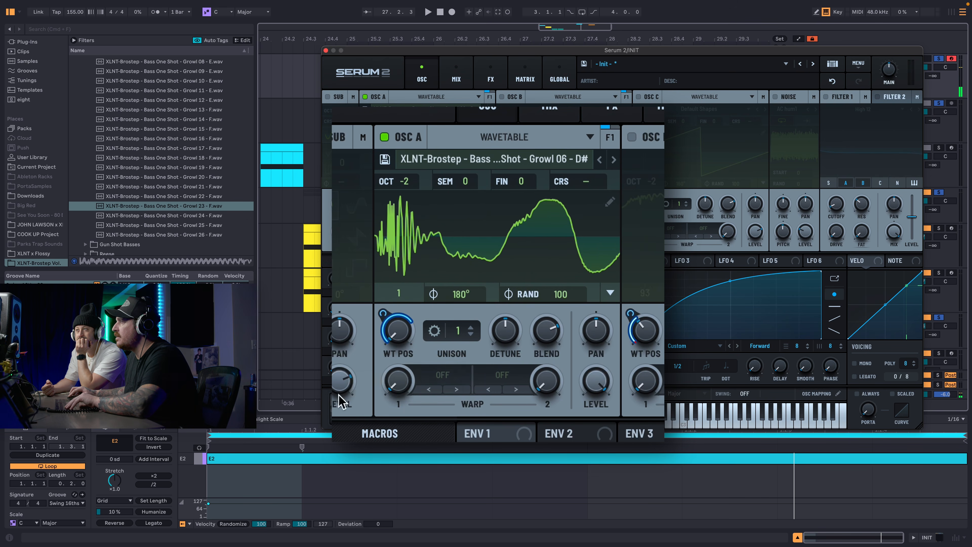
key("d")
left_click_drag(335, 279, 336, 230)
key("d")
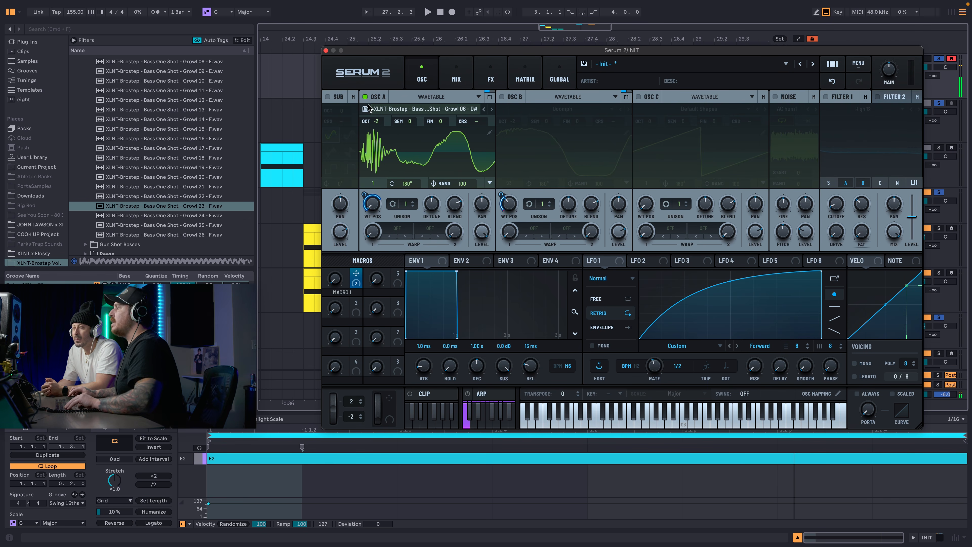
Set OSC A's first warp mode to Bend - and assign Macro 1 to the warp amount at about 74%.
left_click(387, 238)
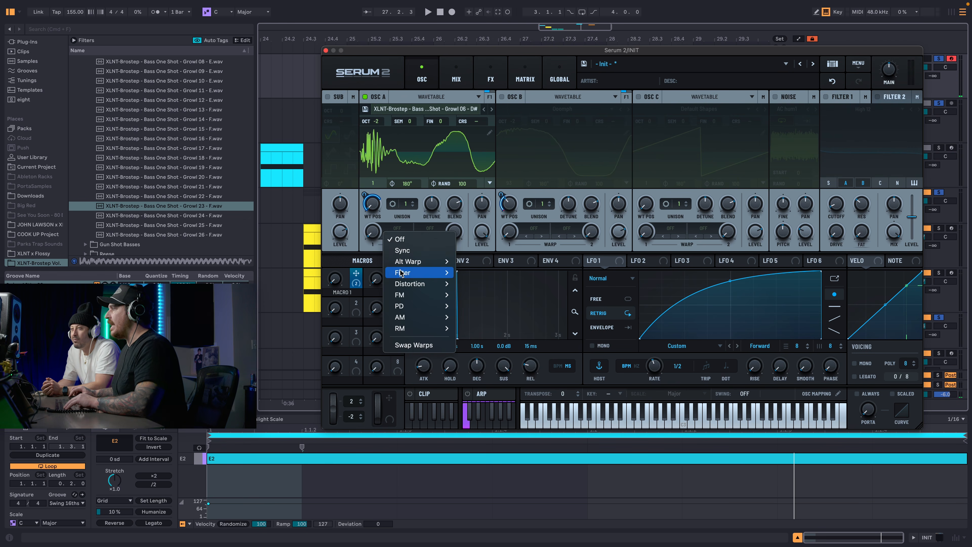
mouse_move(410, 262)
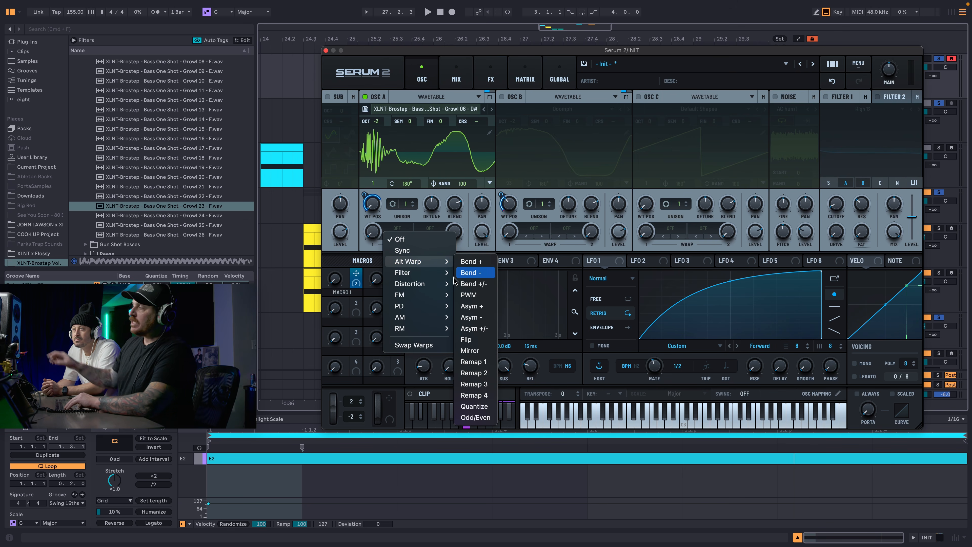
mouse_move(446, 273)
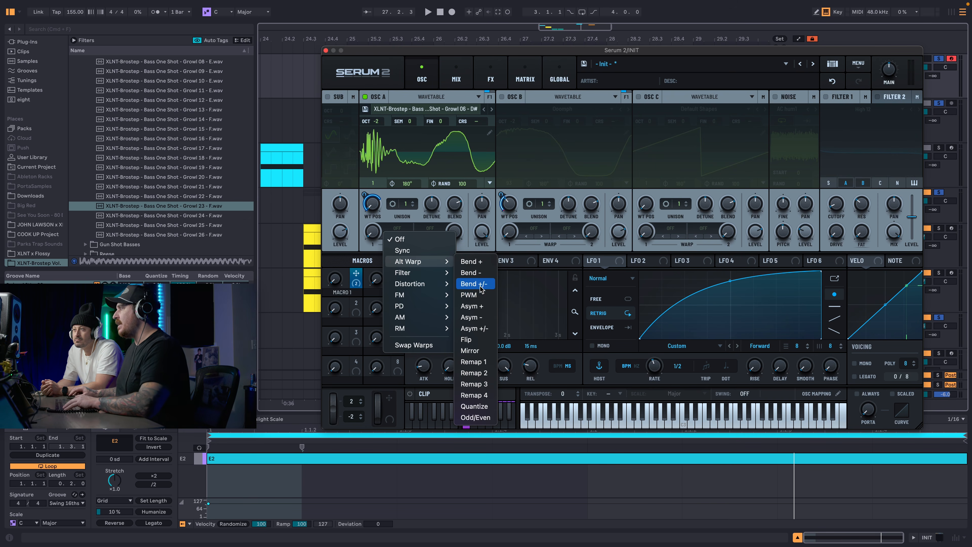
left_click(471, 272)
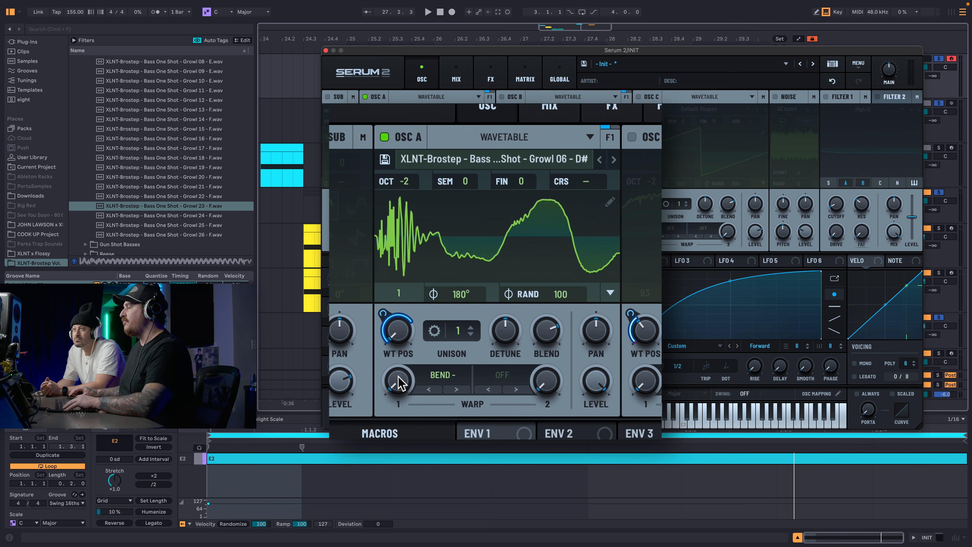
left_click_drag(438, 195, 371, 231)
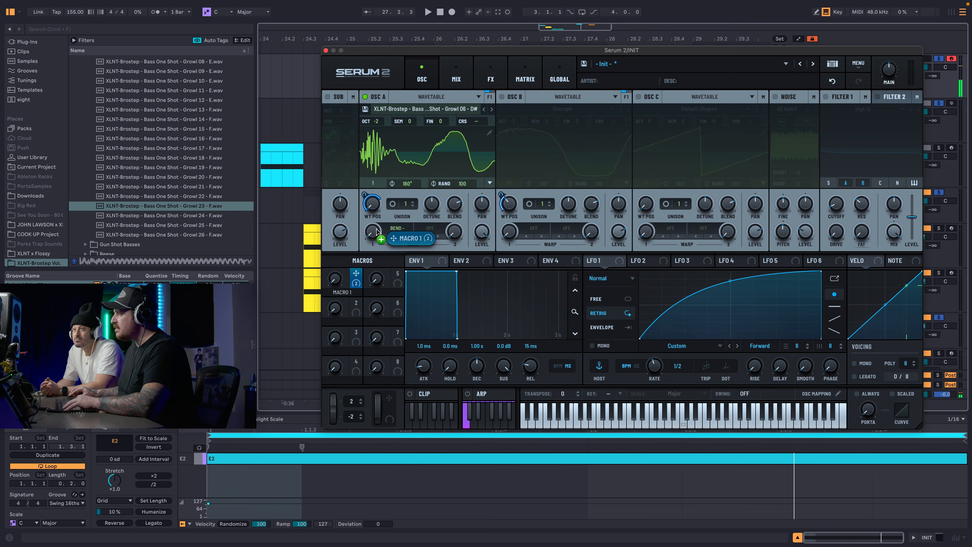
left_click_drag(339, 277, 367, 219)
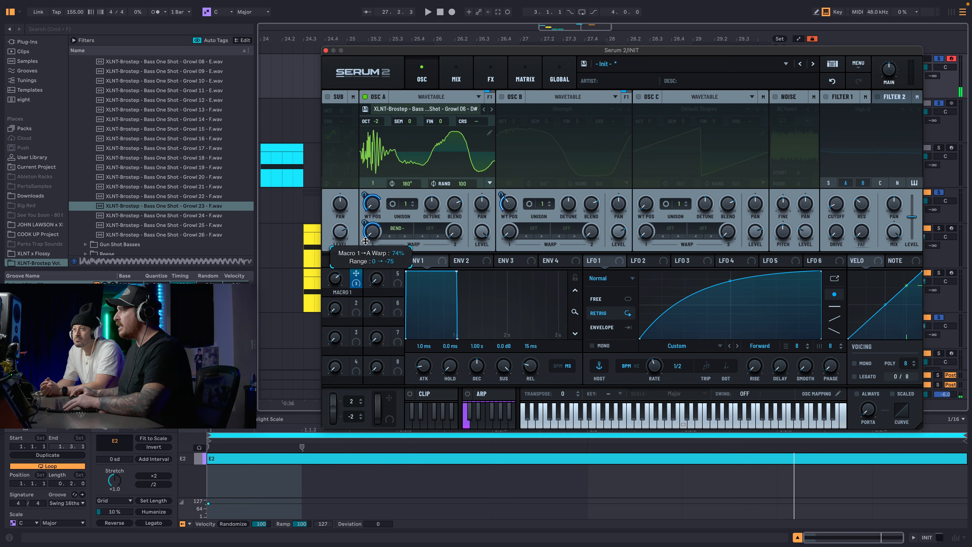
Switch from OSC A to OSC B and set OSC B's first warp mode to Asym -.
left_click(365, 97)
left_click(501, 97)
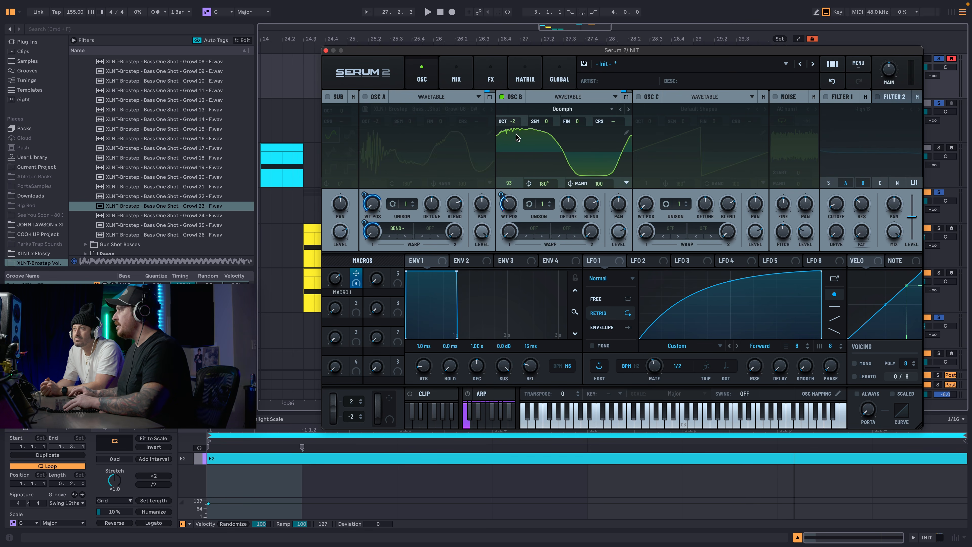
left_click(531, 229)
left_click(610, 318)
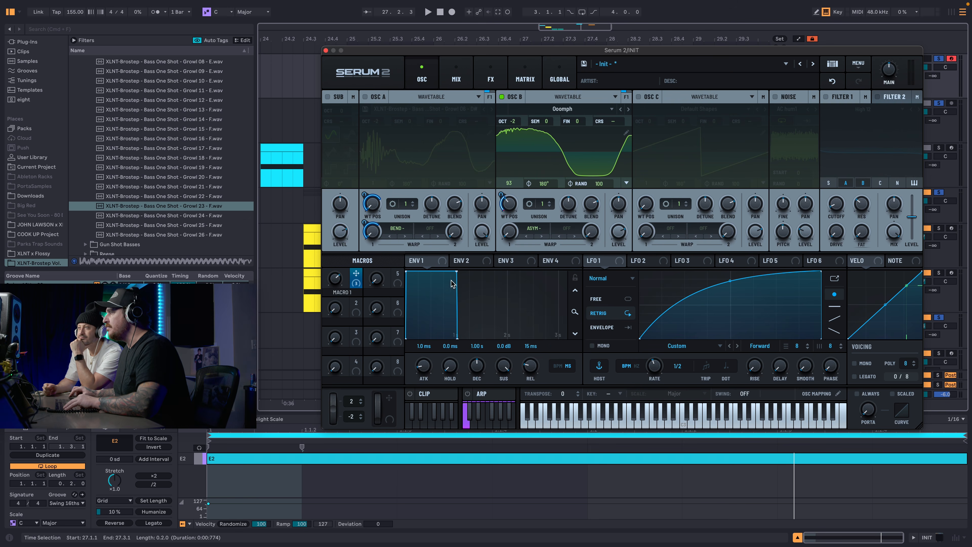
Assign Macro 1 to OSC B's first warp amount and audition the sweep with the warp mode changed to Asym +/-.
left_click_drag(359, 286, 509, 232)
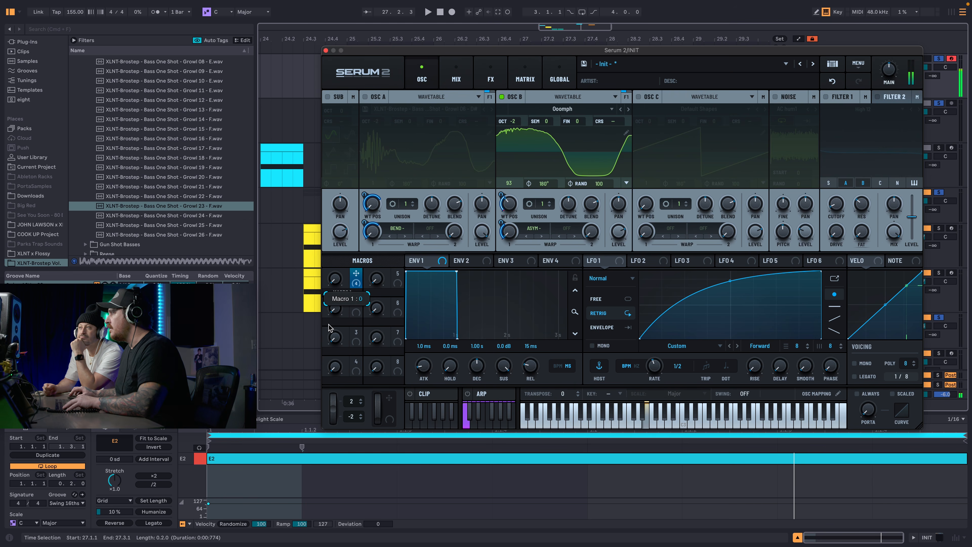
left_click(542, 237)
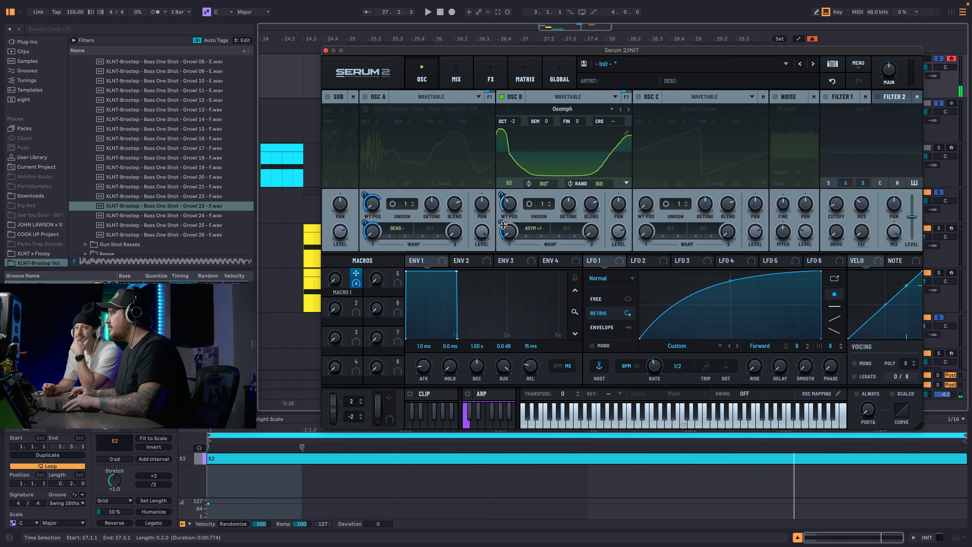
left_click_drag(332, 282, 413, 122)
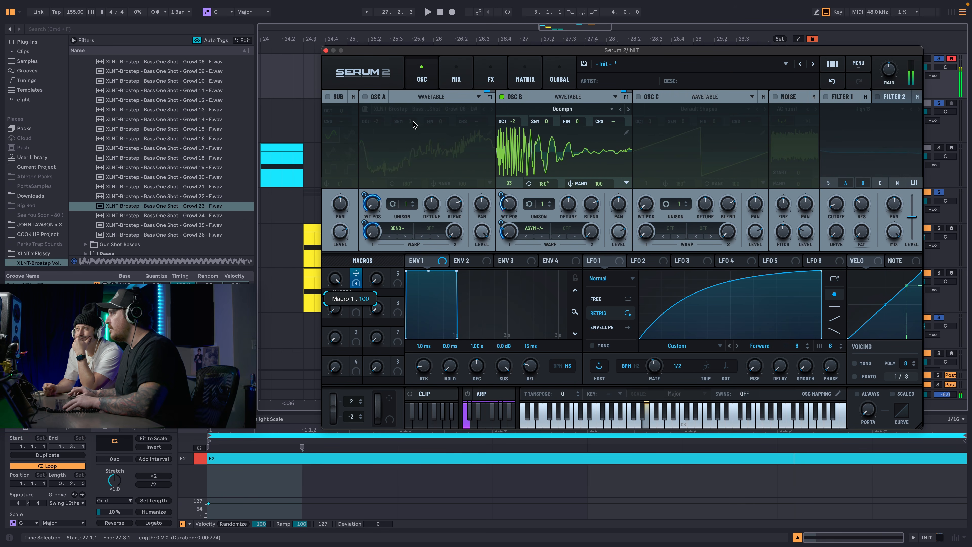
Change OSC B's first warp mode to Bend + and set Macro 1's modulation amount on it to -80%.
left_click(545, 236)
left_click(546, 236)
left_click(545, 238)
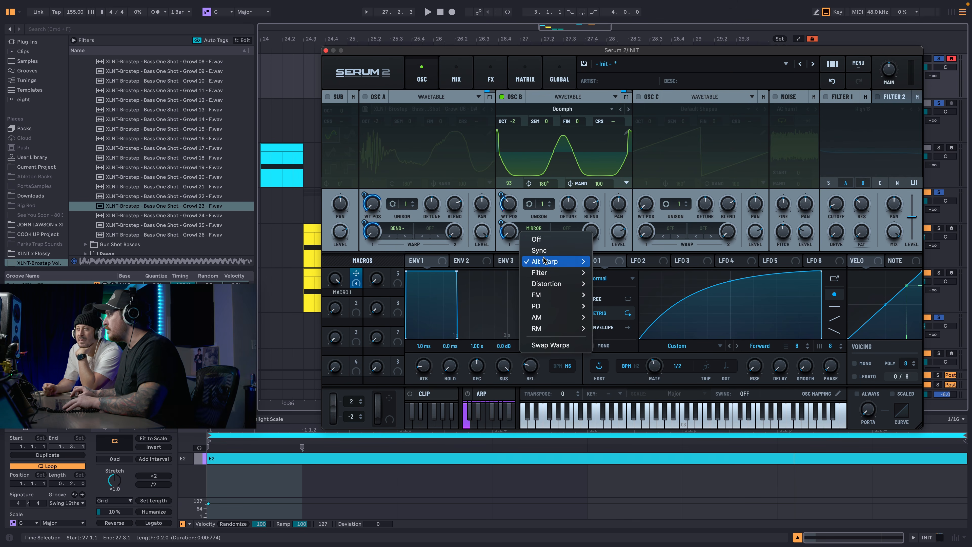
mouse_move(566, 261)
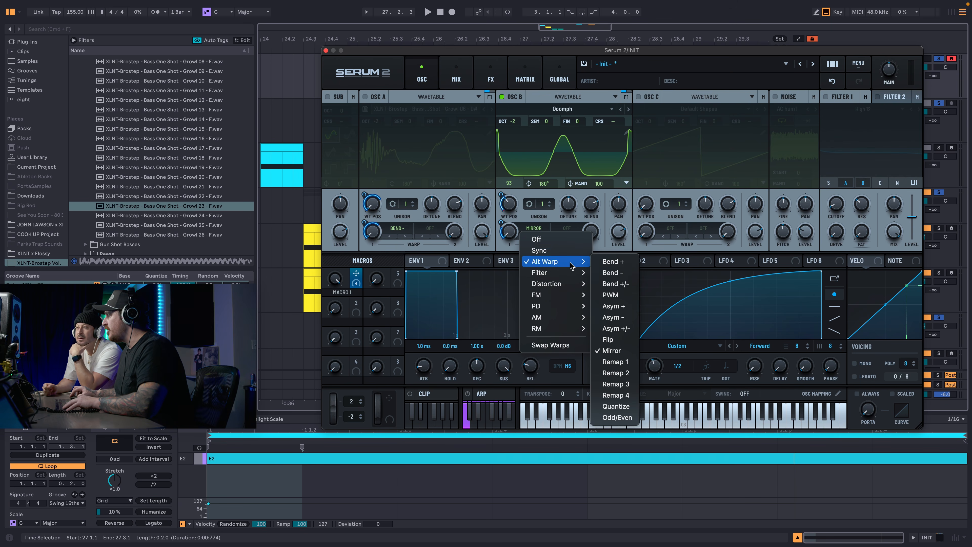
left_click(602, 263)
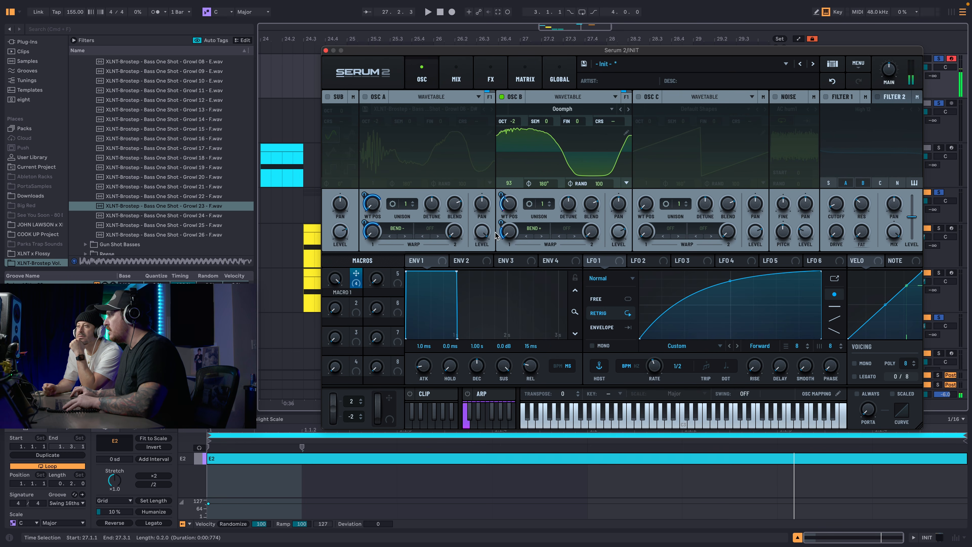
left_click_drag(496, 235, 493, 275)
key("d")
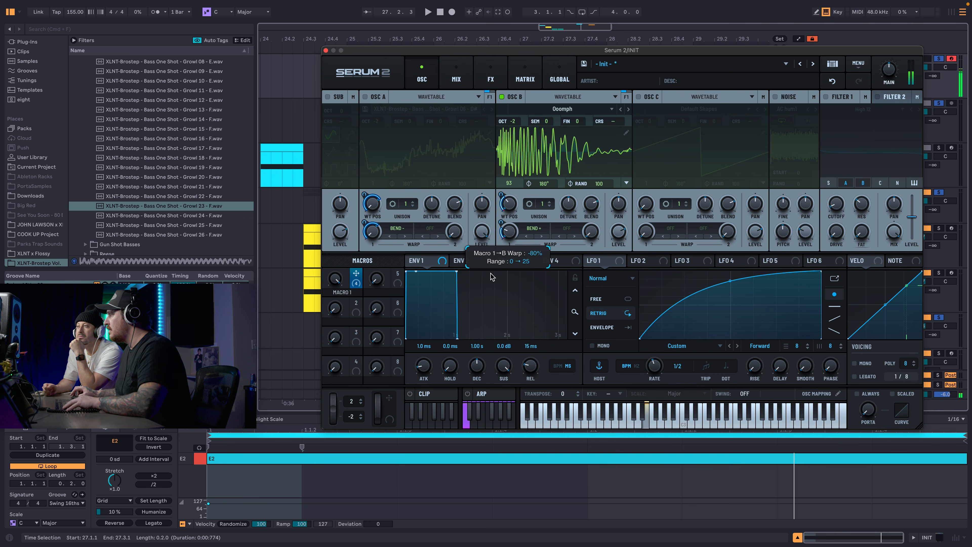
Audition OSC B's Bend + warp by playing notes while sweeping Macro 1.
key("d")
mouse_move(335, 278)
left_mouse_down()
mouse_move(328, 312)
mouse_move(335, 278)
left_mouse_up()
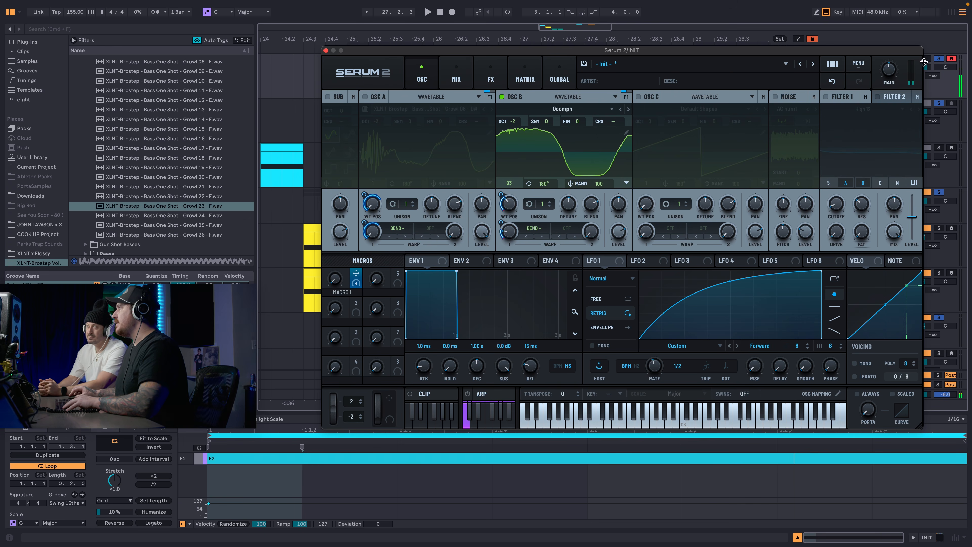
key("d")
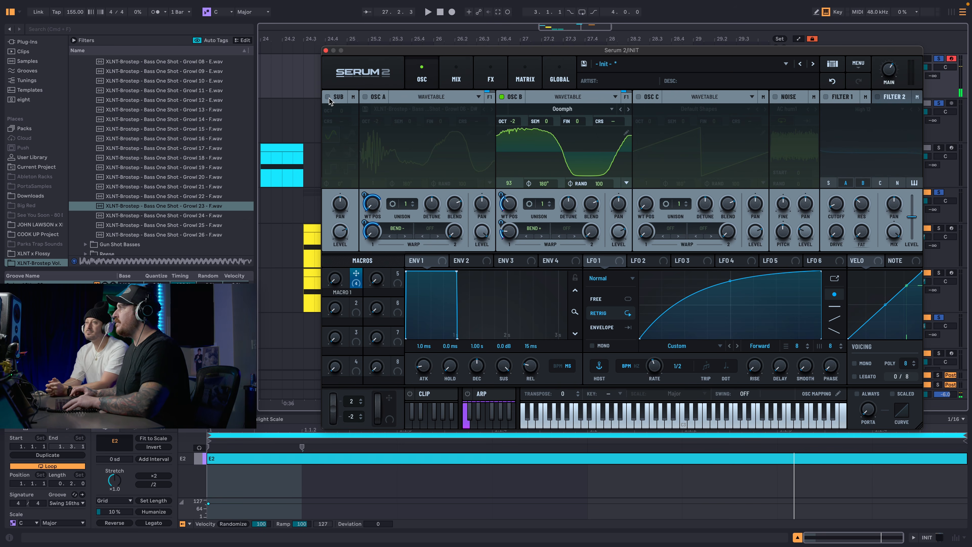
Enable the Sub oscillator with its octave at -2 and turn OSC A back on alongside OSC B.
left_click(327, 97)
key("d")
left_click_drag(342, 109, 342, 112)
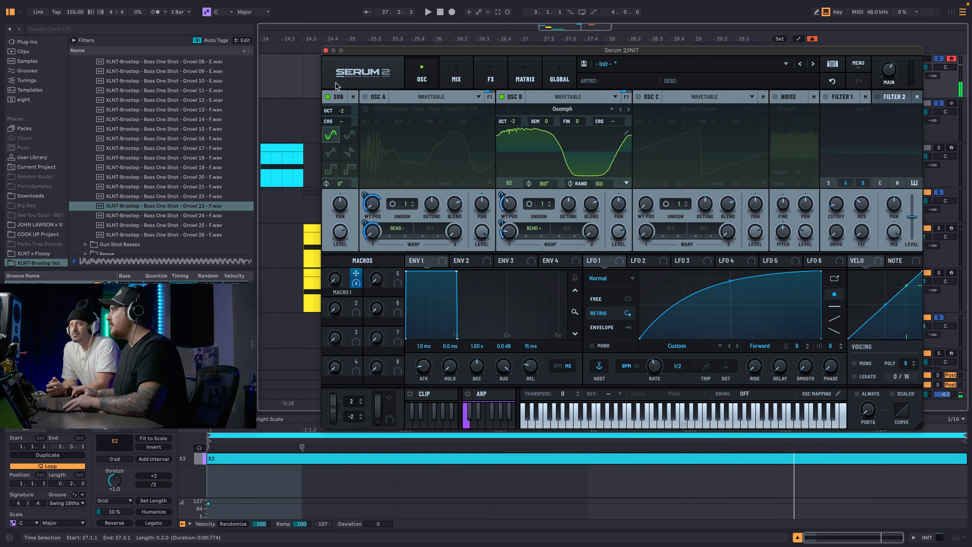
left_click(364, 97)
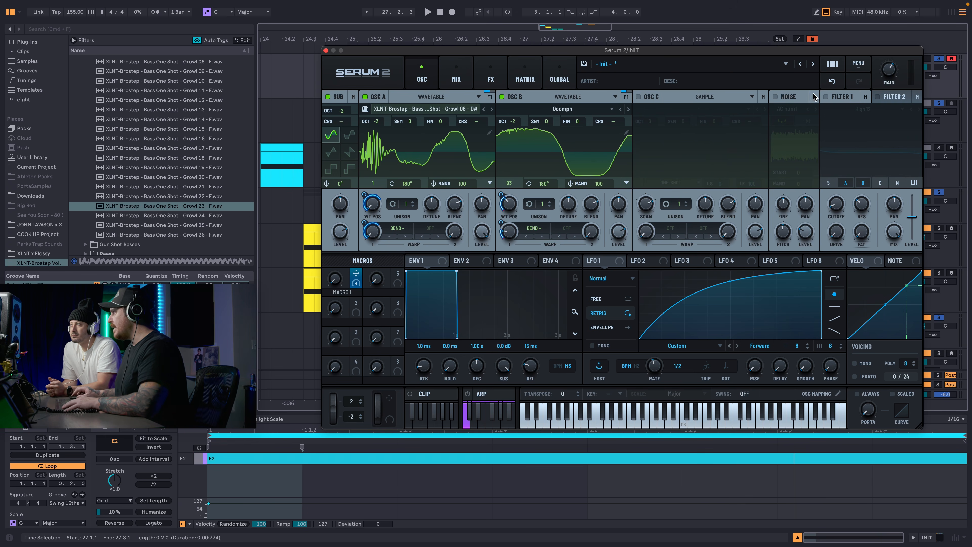
Set Filter 1's type to Bandreject and adjust its cutoff and width to shape a wide notch.
left_click(836, 111)
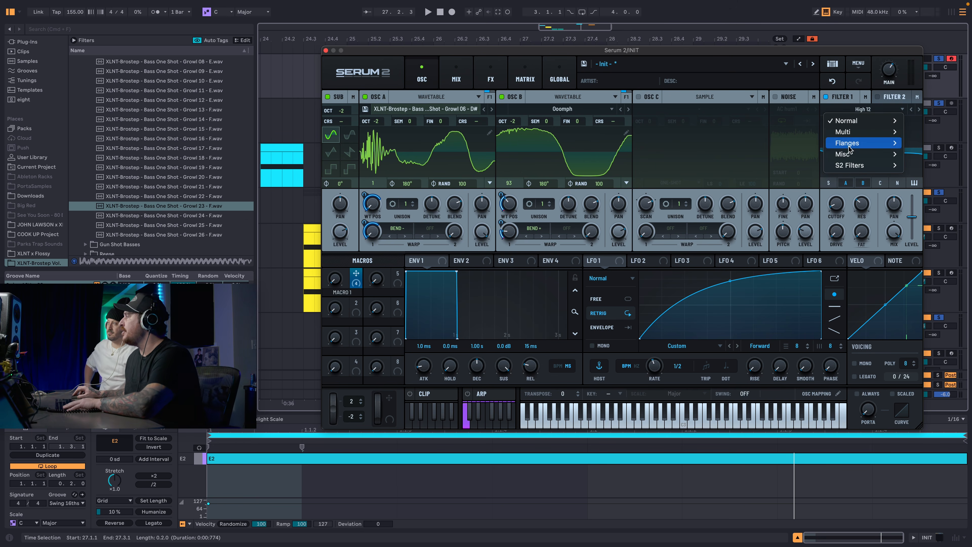
mouse_move(855, 158)
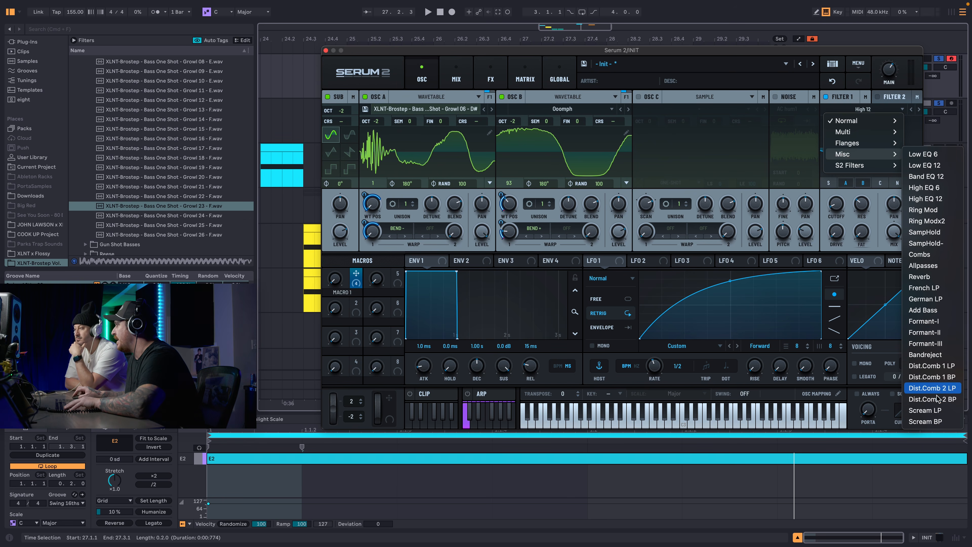
left_click(925, 354)
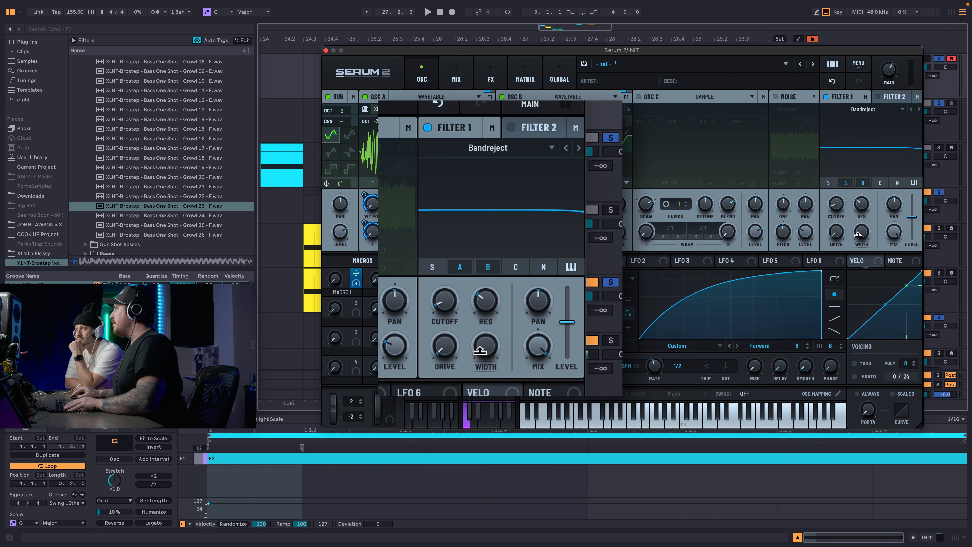
left_click_drag(863, 233, 836, 188)
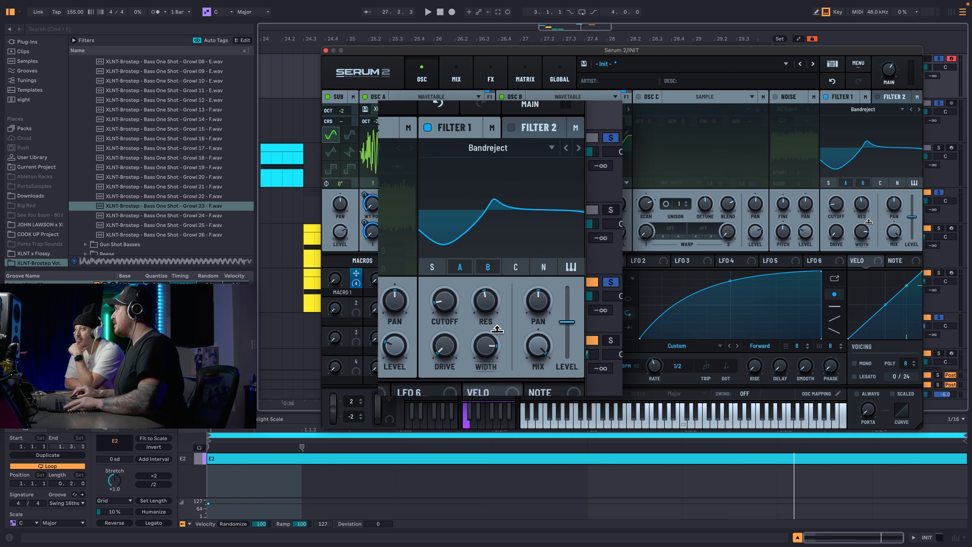
left_click_drag(839, 207, 848, 165)
left_click_drag(864, 230, 867, 275)
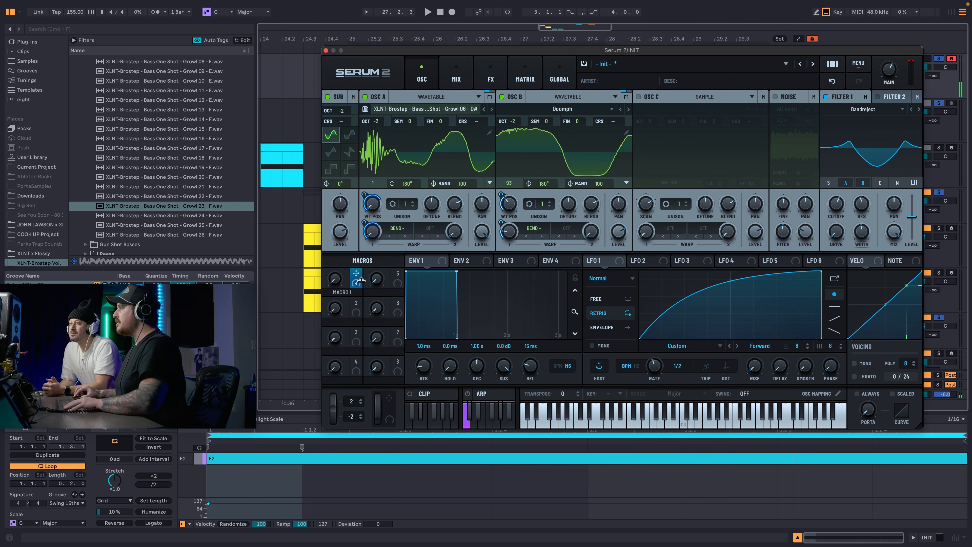
Assign Macro 1 to Filter 1's width and audition the macro sweep.
left_click_drag(361, 279, 861, 232)
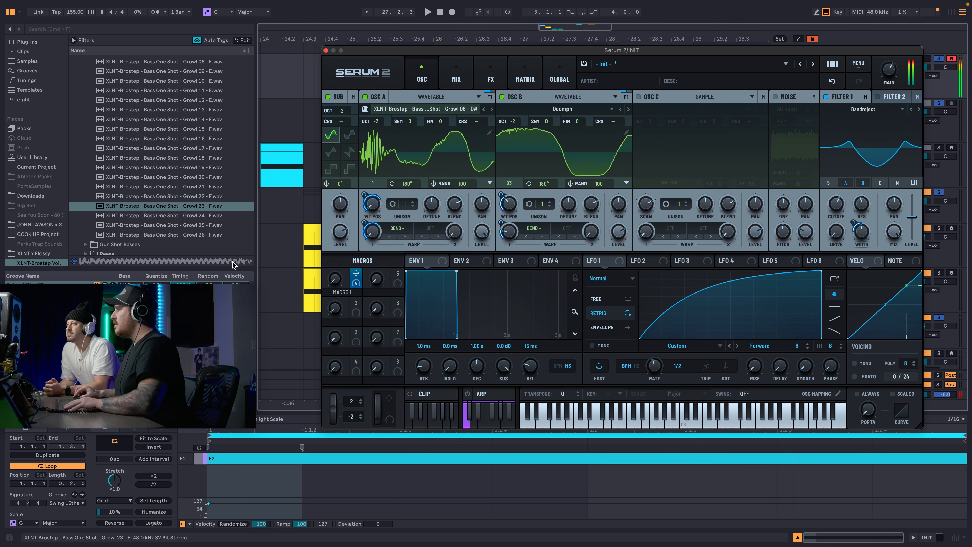
left_click_drag(335, 279, 379, 132)
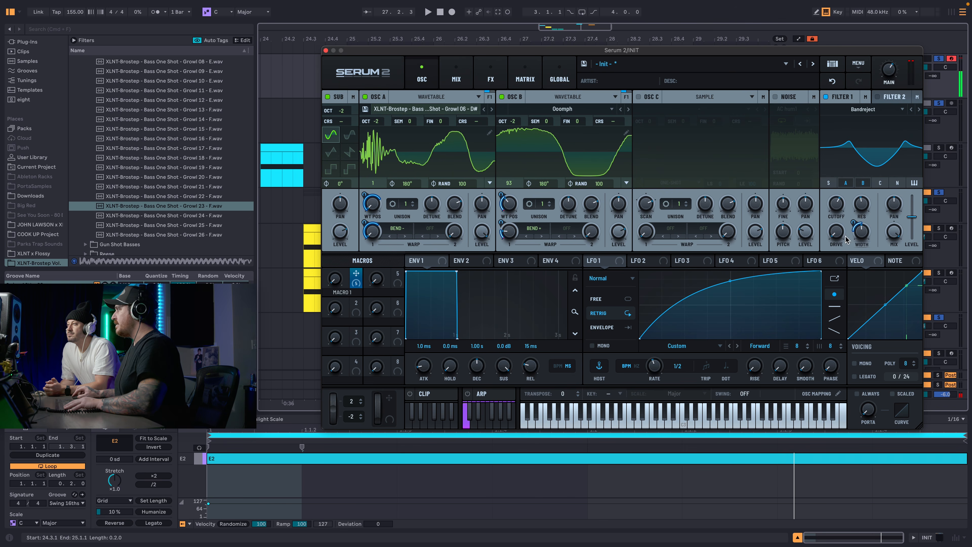
left_click_drag(335, 279, 353, 187)
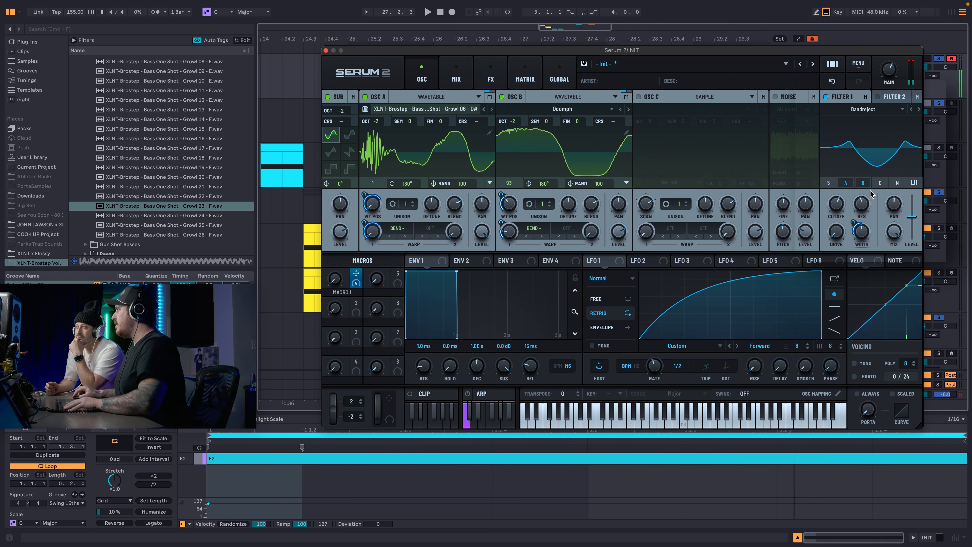
Lower Filter 1's cutoff, assign Macro 1 to it and audition the sweep.
mouse_move(835, 206)
left_mouse_down()
mouse_move(829, 228)
mouse_move(830, 187)
mouse_move(826, 219)
left_mouse_up()
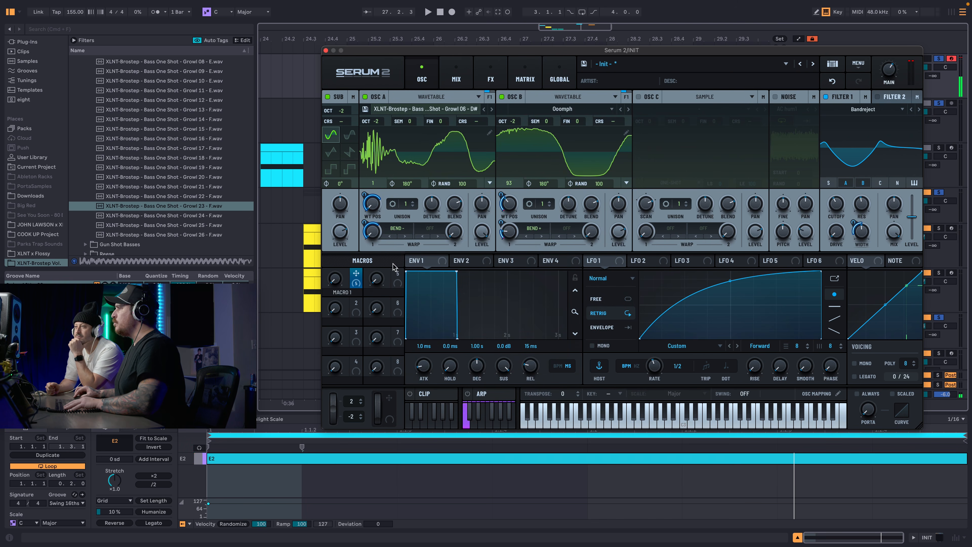
left_click_drag(358, 284, 828, 190)
left_click_drag(335, 279, 311, 308)
key("d")
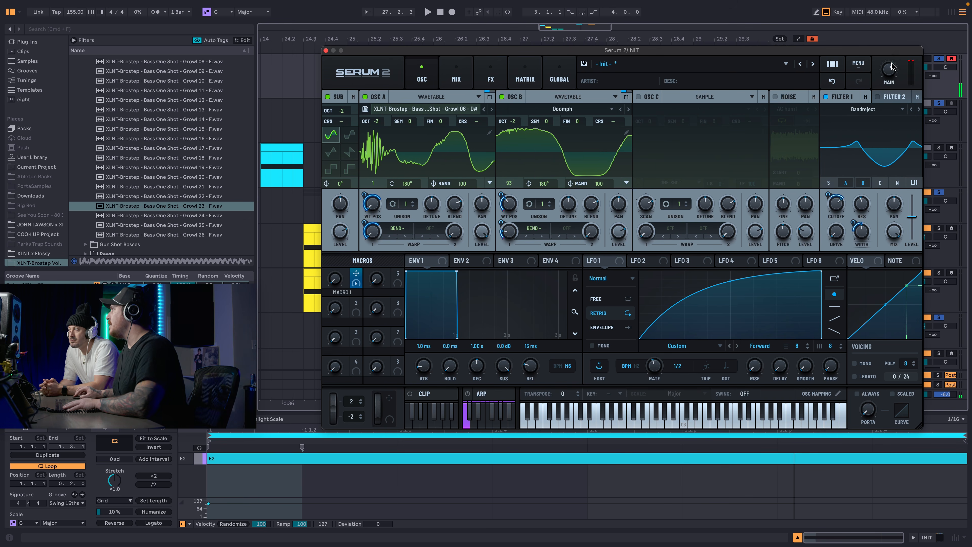
Add a Tube Distortion to the main effects chain, assign Macro 1 to its drive and set its mix to about 67%.
left_click(486, 78)
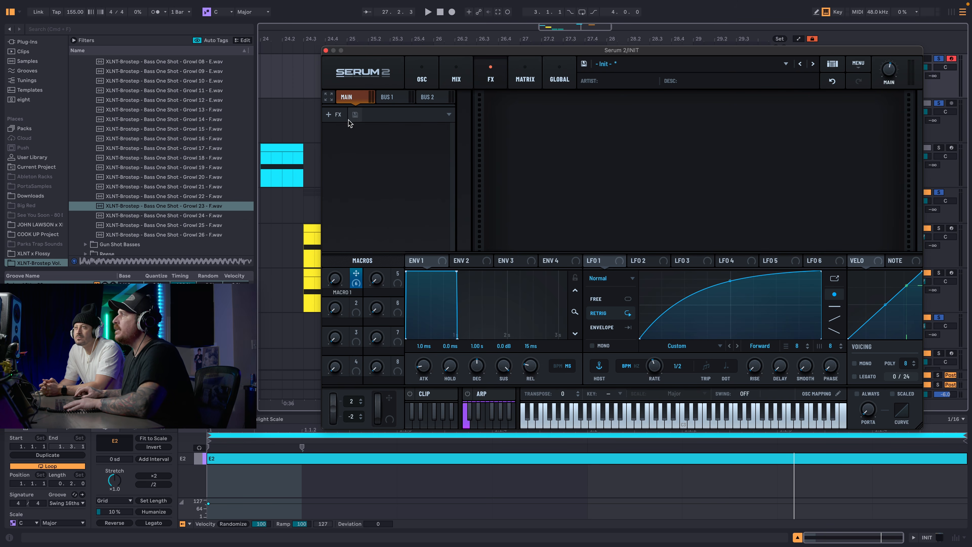
left_click(336, 118)
left_click(356, 183)
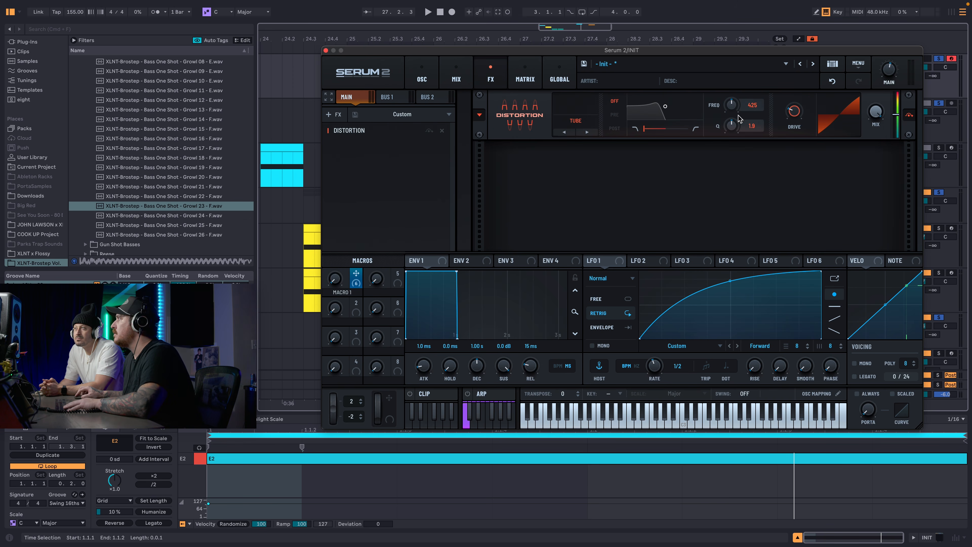
left_click_drag(781, 114, 798, 97)
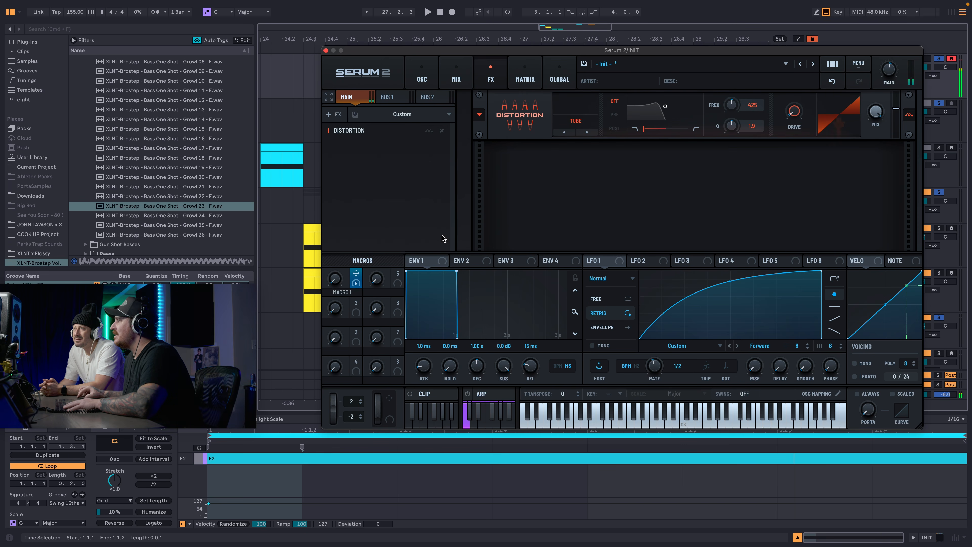
left_click_drag(356, 278, 787, 121)
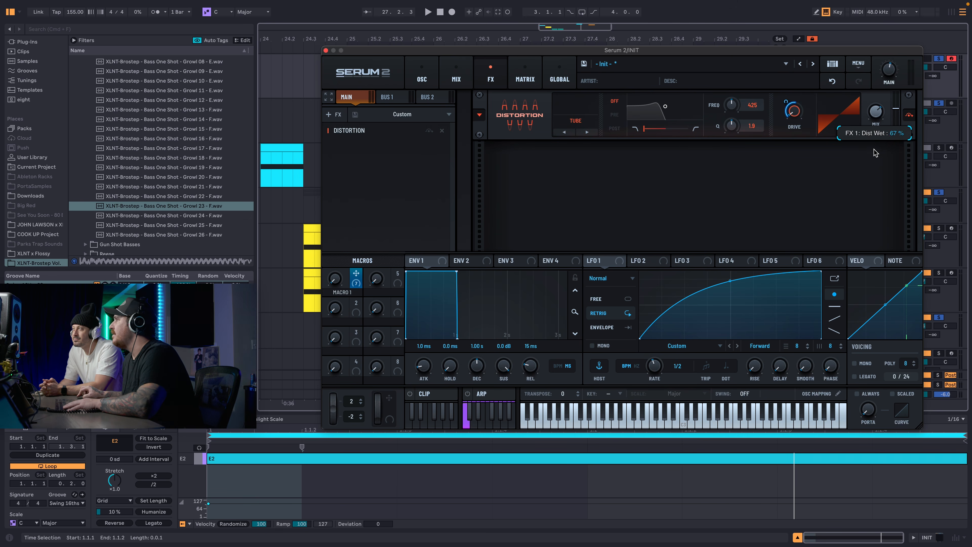
Add a Compressor after the Distortion, switch it to Multiband and set its gain to 14.3.
left_click(332, 114)
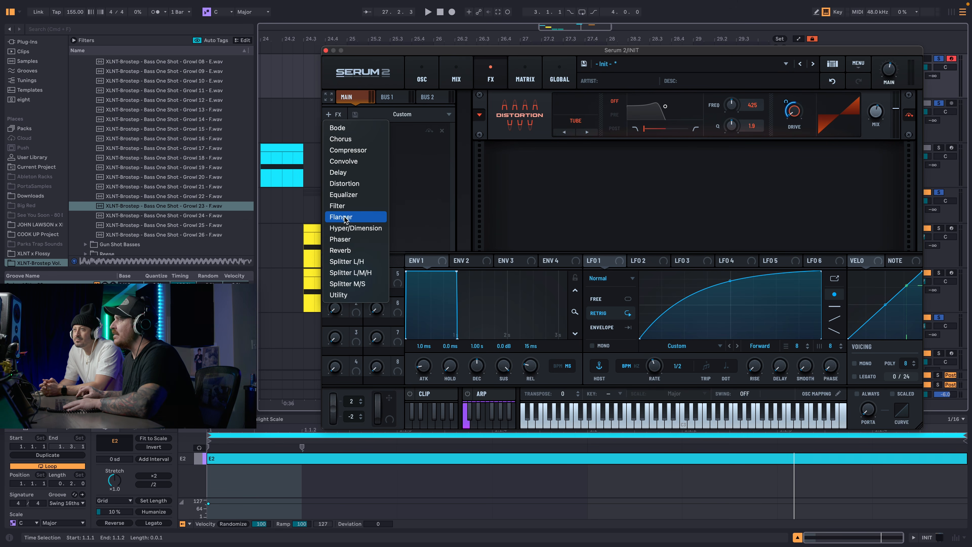
left_click(354, 150)
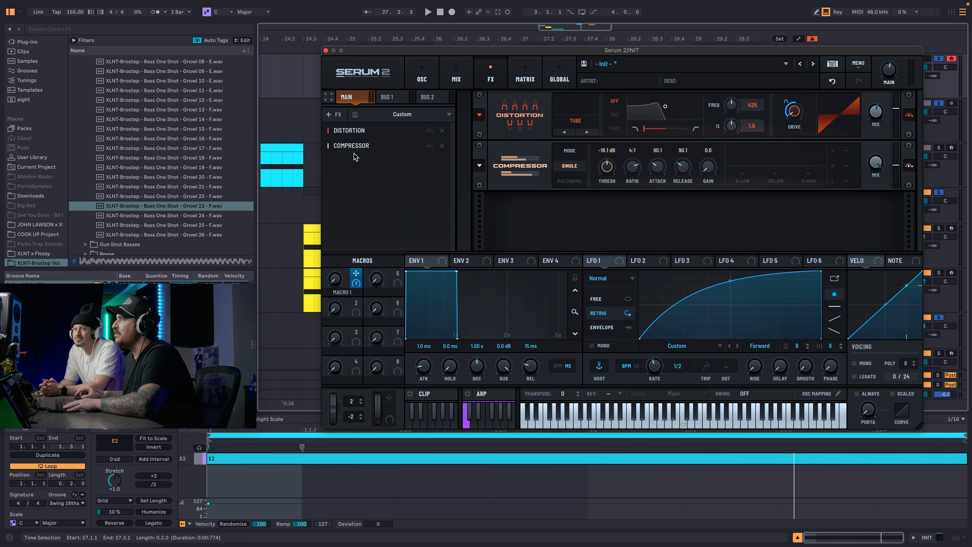
left_click(569, 179)
left_click_drag(706, 173, 707, 165)
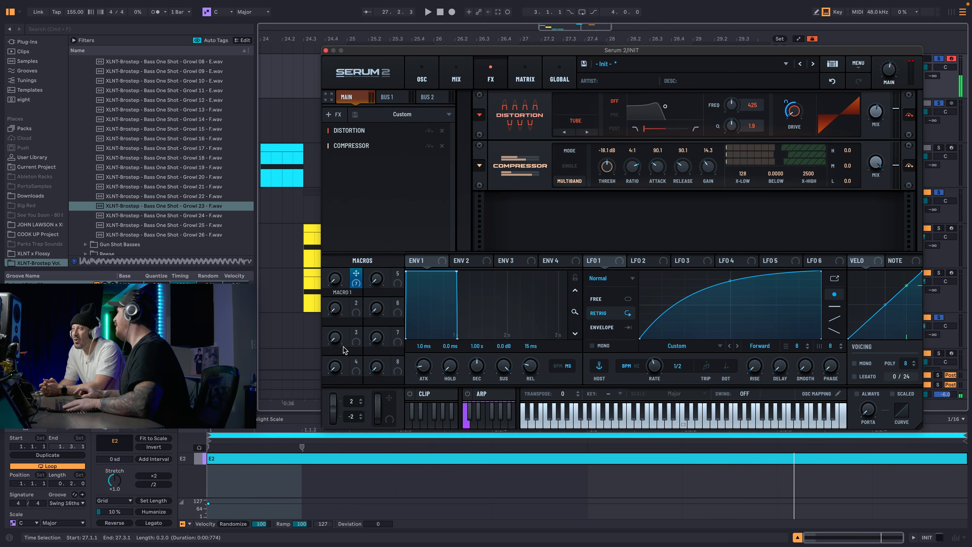
Add Hyper/Dimension between the Distortion and the Compressor, and lower the Hyper mix and the Dimension settings.
left_click(333, 114)
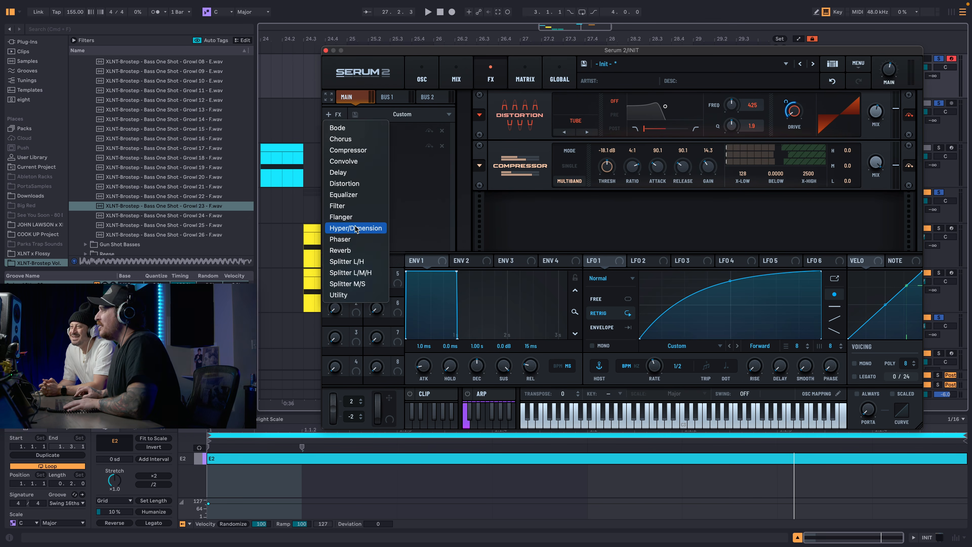
left_click(355, 228)
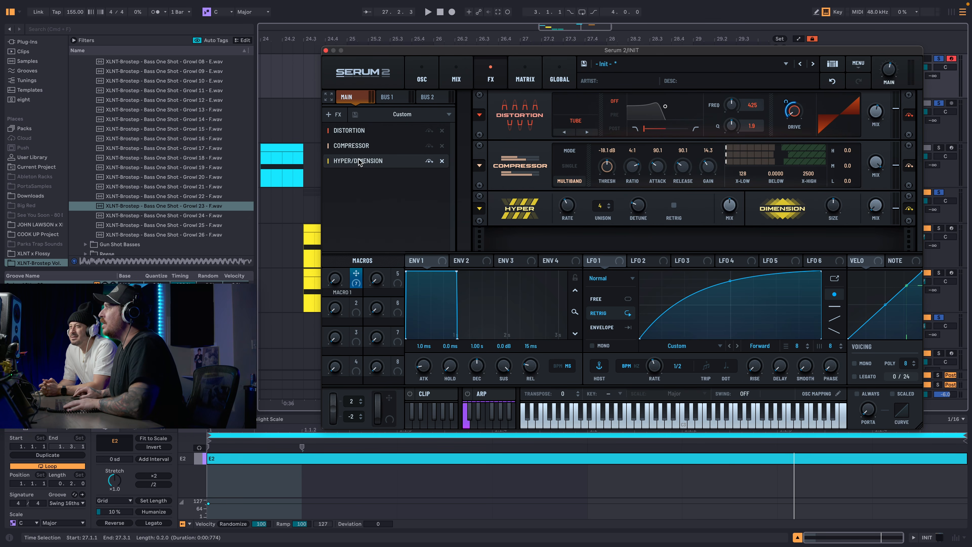
mouse_move(362, 160)
left_mouse_down()
mouse_move(364, 120)
mouse_move(364, 142)
left_mouse_up()
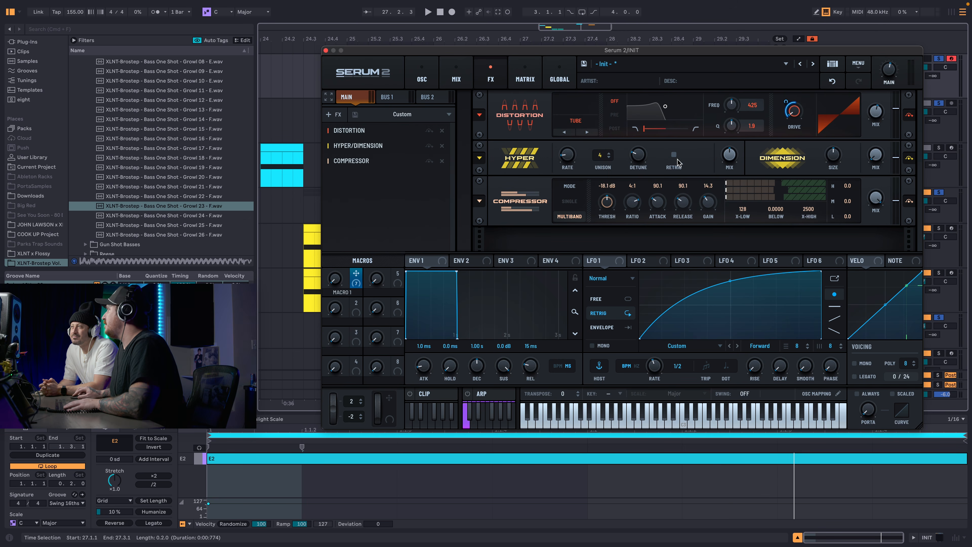
mouse_move(734, 161)
left_click_drag(734, 161, 813, 213)
left_click_drag(829, 159, 873, 210)
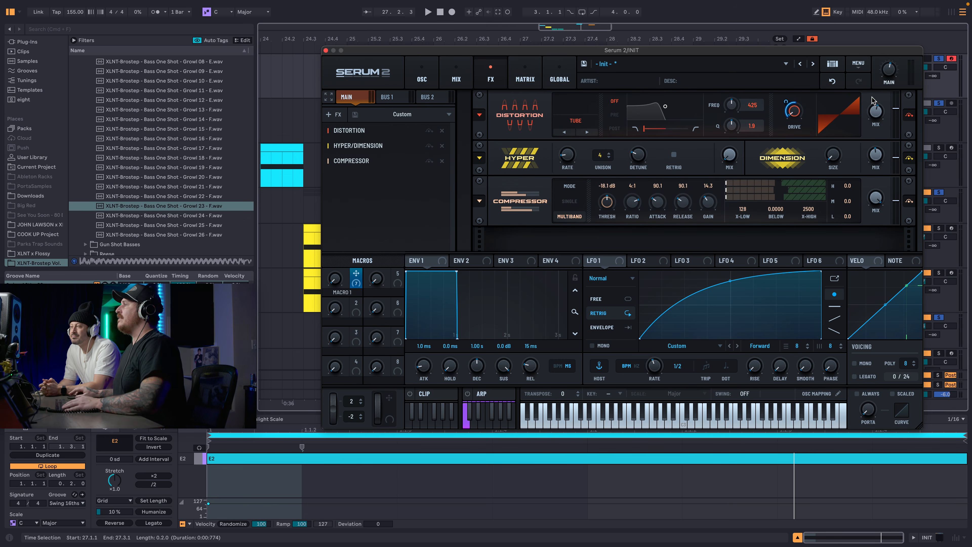
Add an Equalizer with a low-band cut of -10.7 at 213 Hz, Q 72, and a high-band gain of 8.2.
left_click(375, 114)
mouse_move(376, 117)
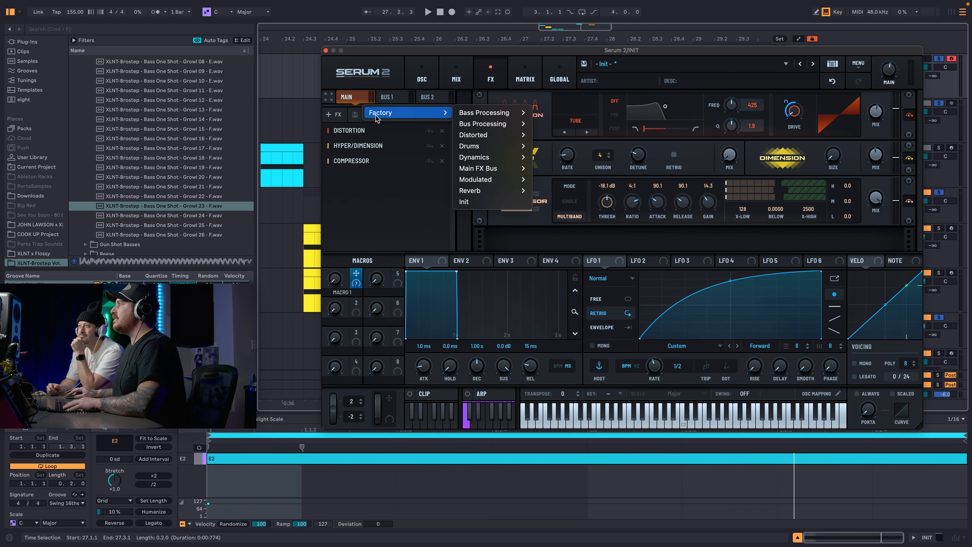
left_click(355, 184)
left_click(334, 114)
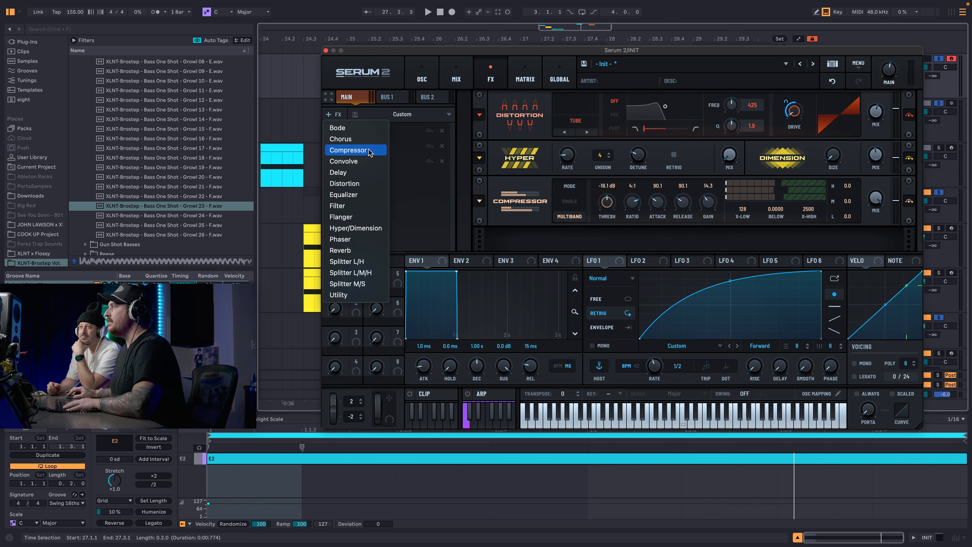
left_click(365, 194)
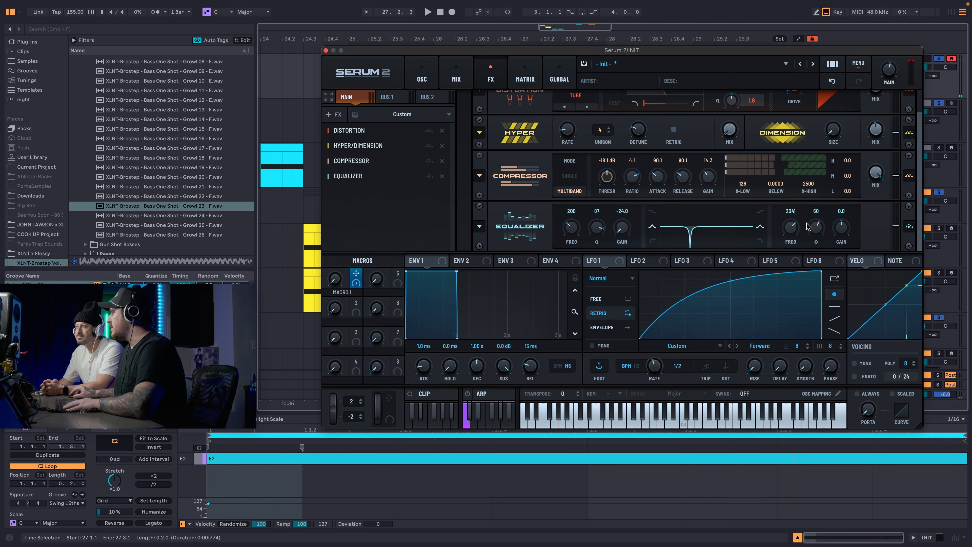
left_click_drag(847, 226, 848, 212)
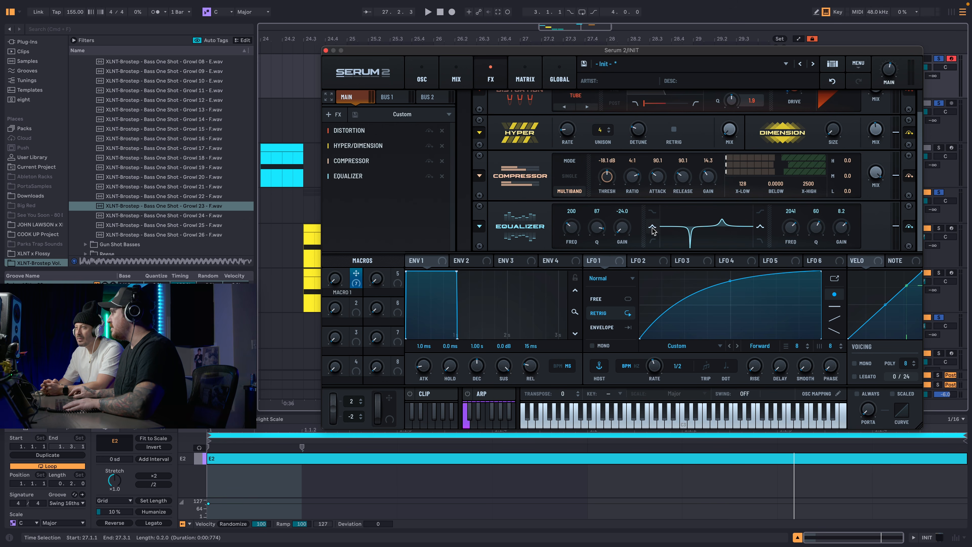
left_click_drag(624, 227, 578, 216)
Move the Equalizer to the start of the effects chain and set its high-band frequency to 83 Hz.
key("d")
left_click_drag(399, 177, 398, 128)
left_click_drag(794, 120, 774, 150)
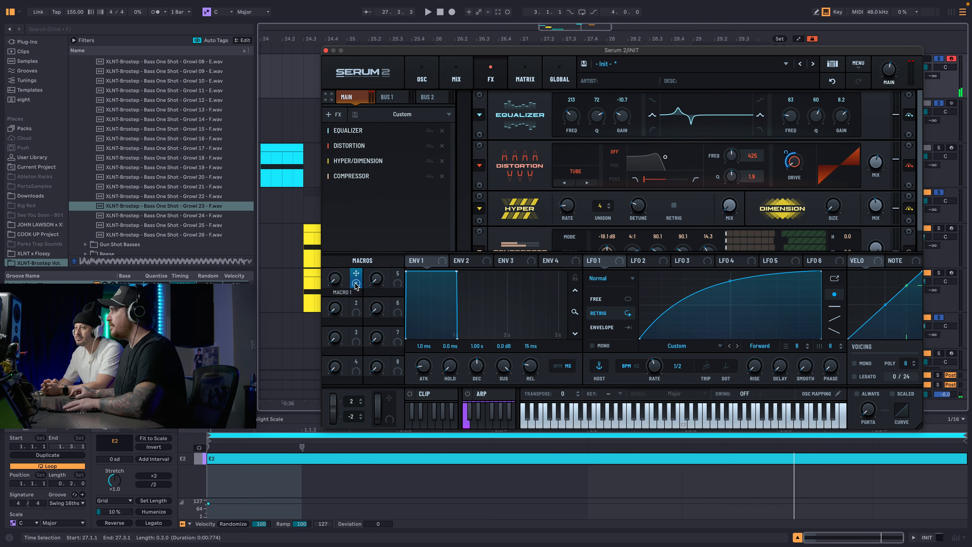
Assign Macro 1 to the Equalizer's high-band frequency and audition the macro sweep.
left_click_drag(355, 283, 592, 158)
left_click_drag(591, 158, 790, 116)
key("d")
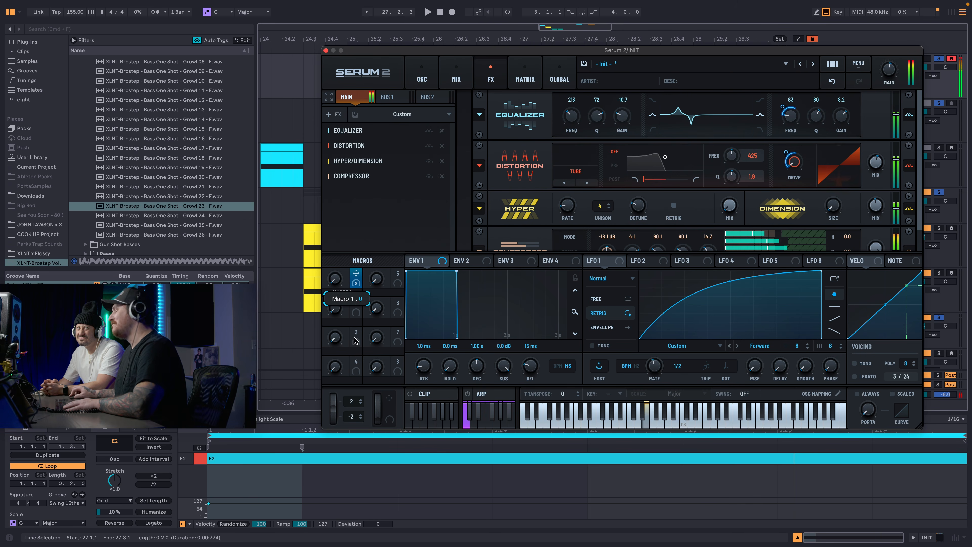
left_click_drag(335, 280, 384, 256)
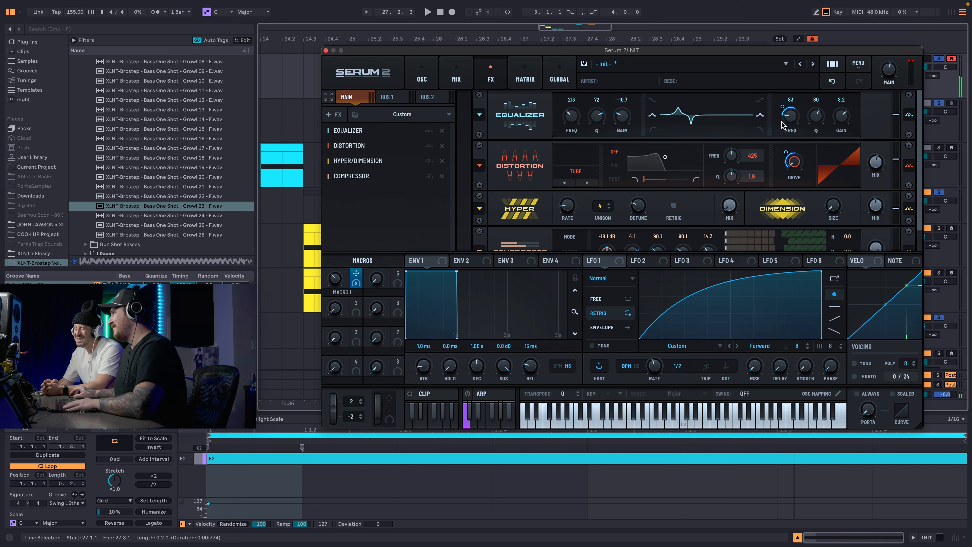
Lower the Equalizer's high-band gain to 1.1, assign Macro 1 to the low-band frequency and audition the sweep.
left_click_drag(846, 120, 847, 134)
left_click_drag(356, 273, 496, 176)
left_click_drag(335, 279, 357, 193)
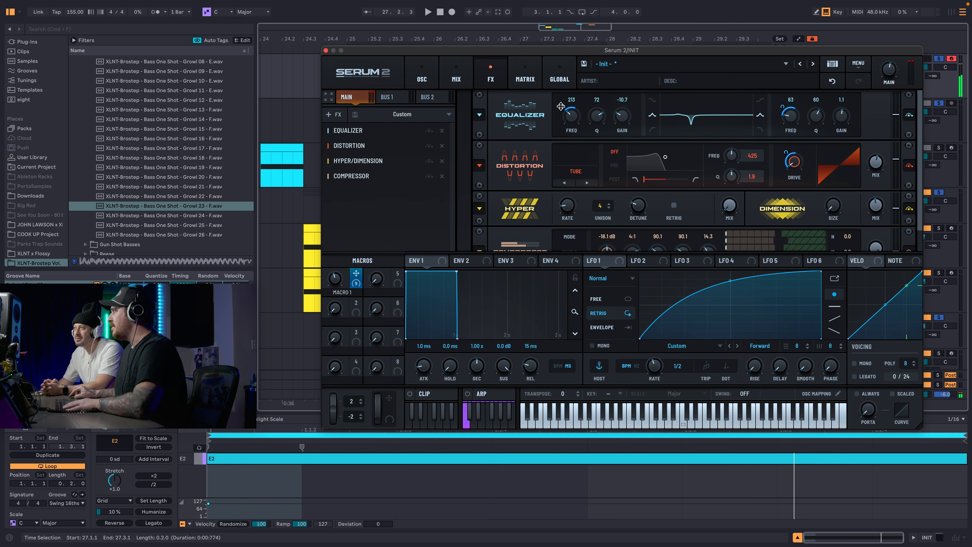
Adjust Macro 1's amount on the low-band frequency, set the EQ gains to -11.8 low and 7.1 high, and audition the sweep.
left_click_drag(561, 106, 559, 128)
left_click_drag(335, 278, 345, 214)
left_click_drag(456, 204, 342, 249)
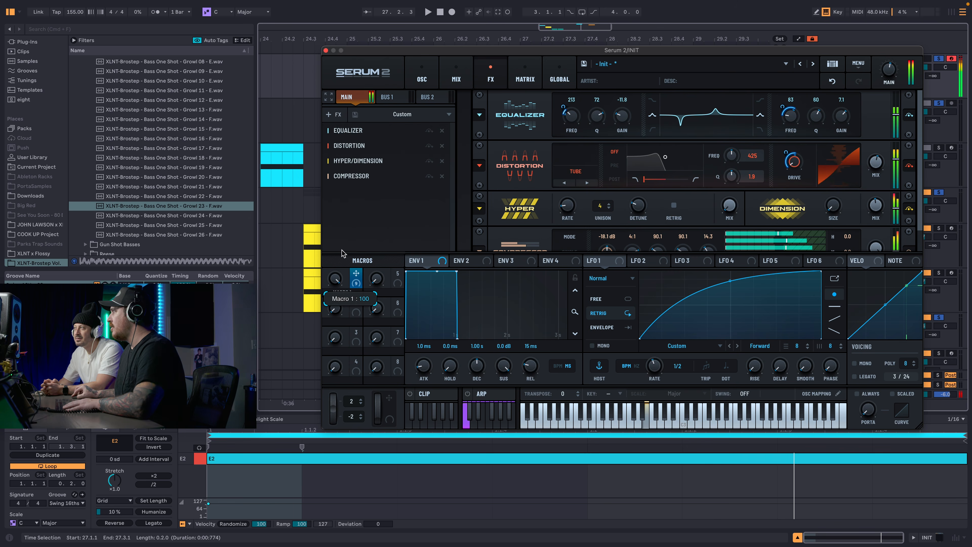
mouse_move(332, 343)
left_mouse_down()
mouse_move(355, 254)
mouse_move(341, 341)
left_mouse_up()
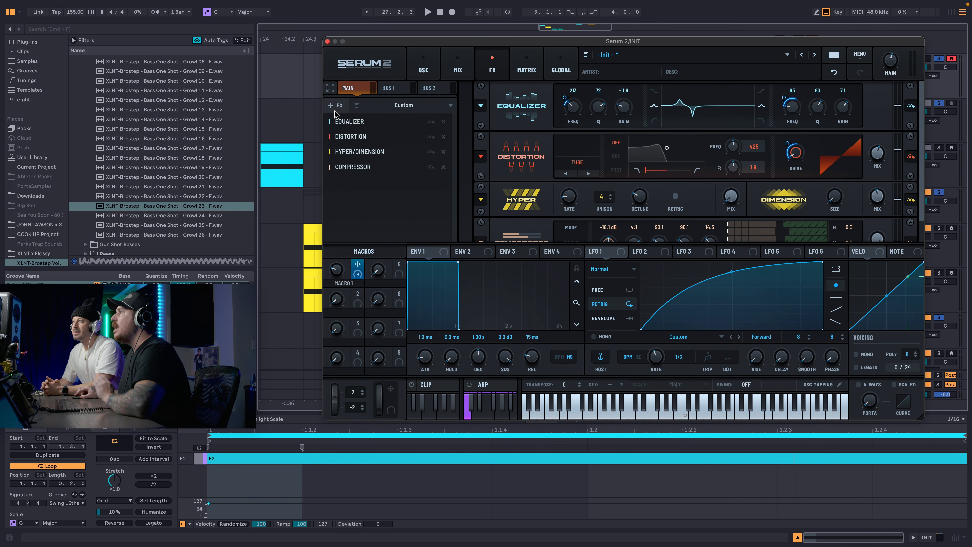
Add a Phaser to the effects chain, audition it with a Macro 1 sweep and move it directly after the Equalizer.
left_click(335, 106)
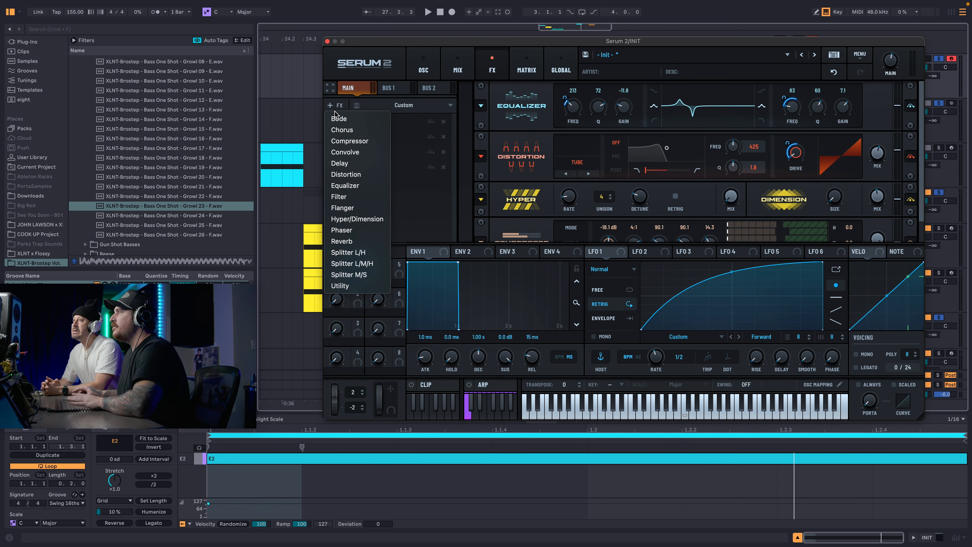
left_click(346, 230)
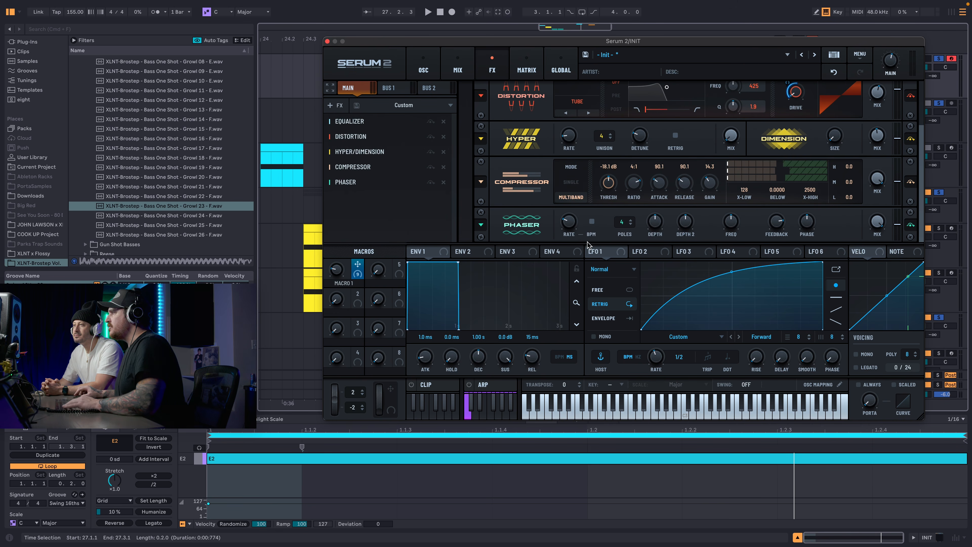
left_click_drag(337, 271, 348, 225)
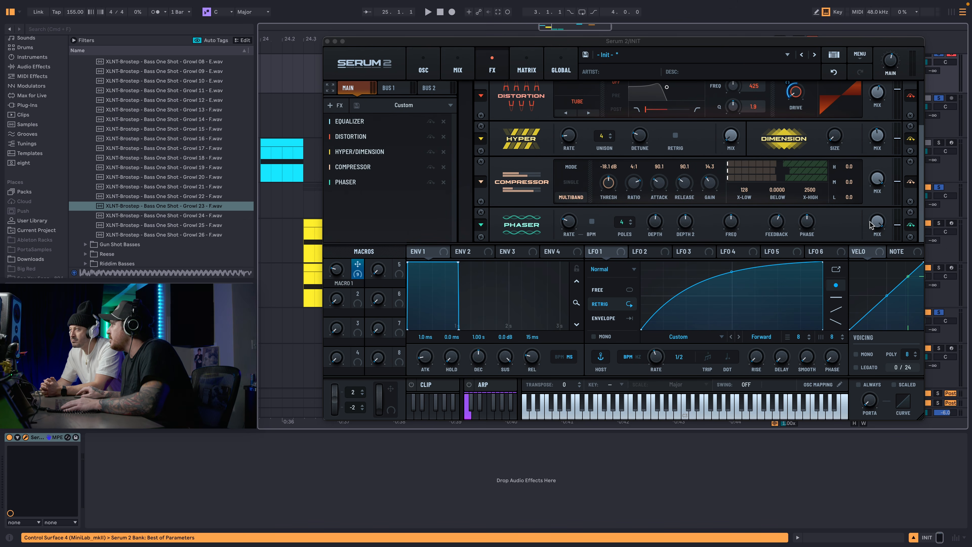
left_click_drag(870, 224, 860, 308)
left_click_drag(346, 182, 369, 134)
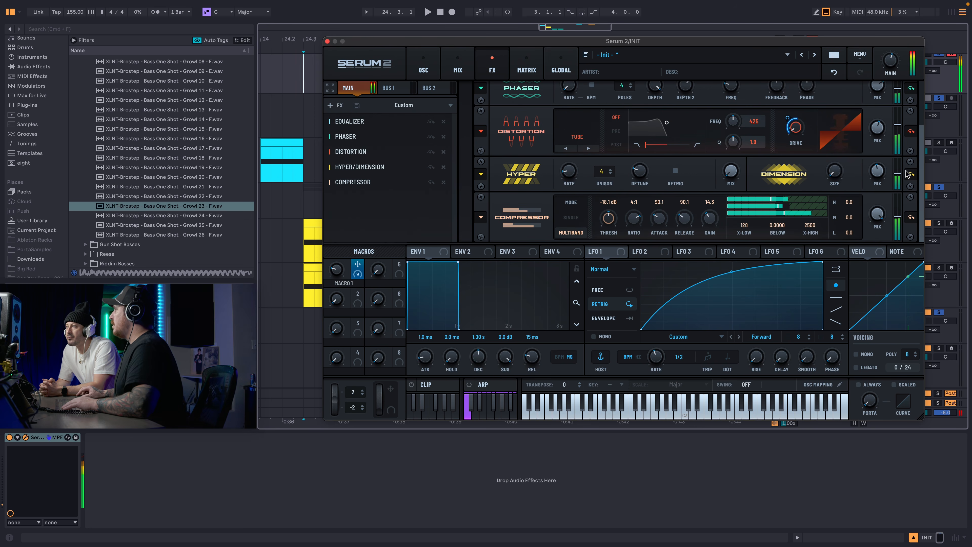
Adjust the Phaser's depth, feedback and frequency, and assign Macro 1 to its frequency.
scroll(711, 145, "up", 3)
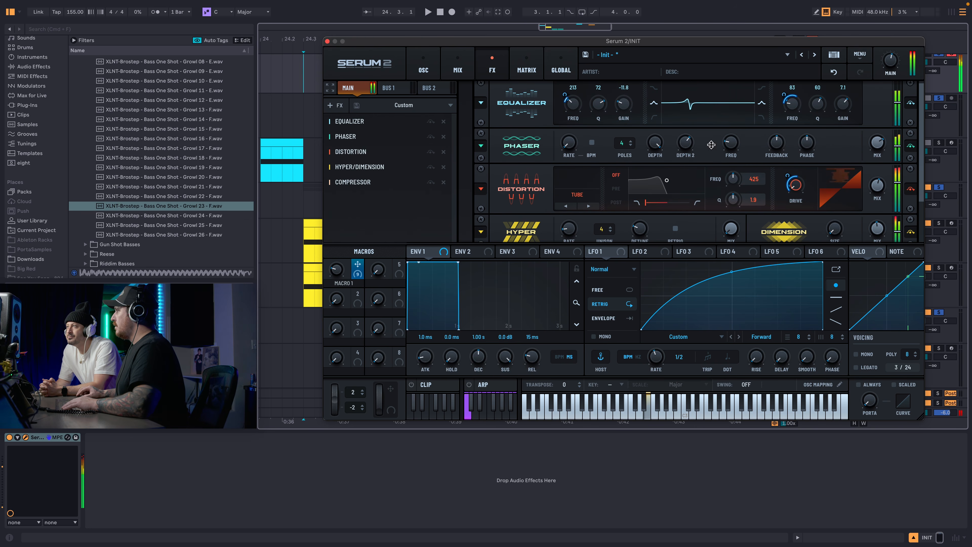
left_click_drag(654, 142, 649, 188)
left_click_drag(777, 142, 778, 122)
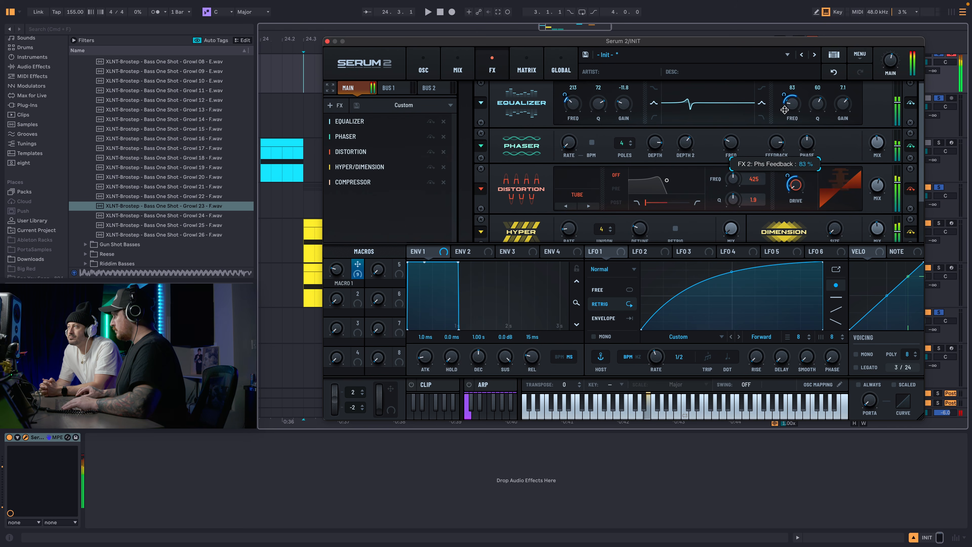
left_click_drag(731, 143, 657, 149)
left_click_drag(655, 186, 654, 196)
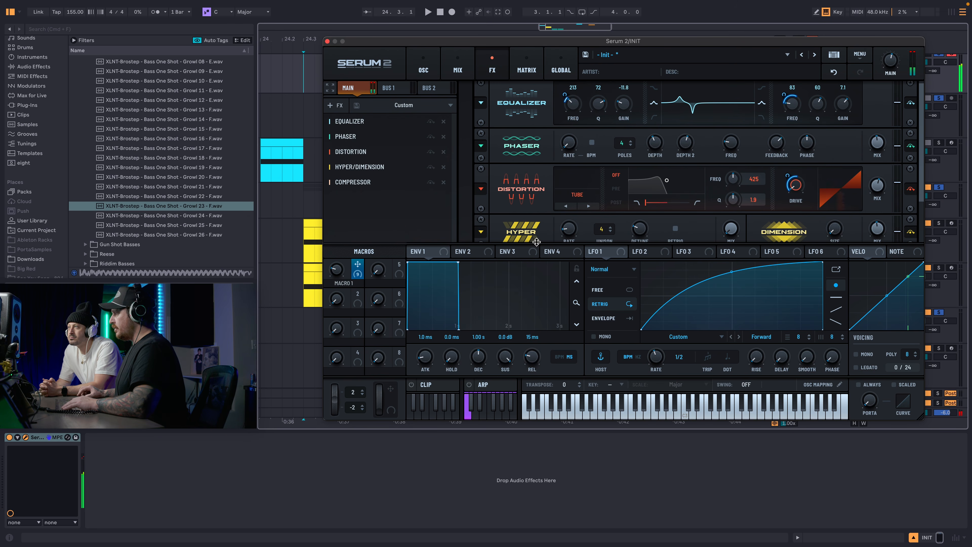
left_click_drag(356, 265, 722, 153)
Add a Filter to the effects chain, assign Macro 1 to its cutoff and audition the sweep.
scroll(722, 153, "down", 3)
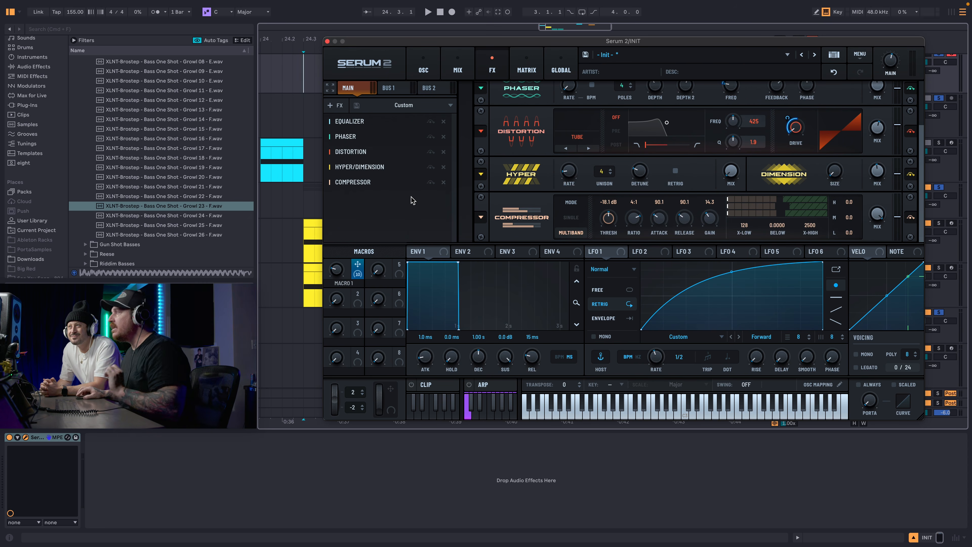
left_click(330, 105)
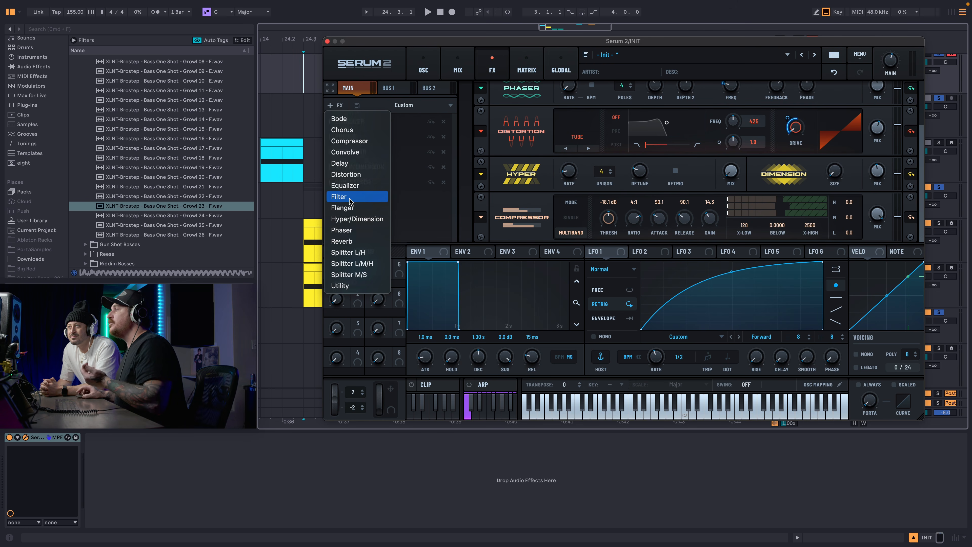
left_click(339, 196)
left_click_drag(358, 263, 616, 213)
left_click_drag(357, 264, 624, 213)
left_click_drag(335, 267, 573, 223)
left_click_drag(337, 269, 420, 84)
Change the Sub oscillator's output routing to Direct so it bypasses the main effects.
left_click(423, 70)
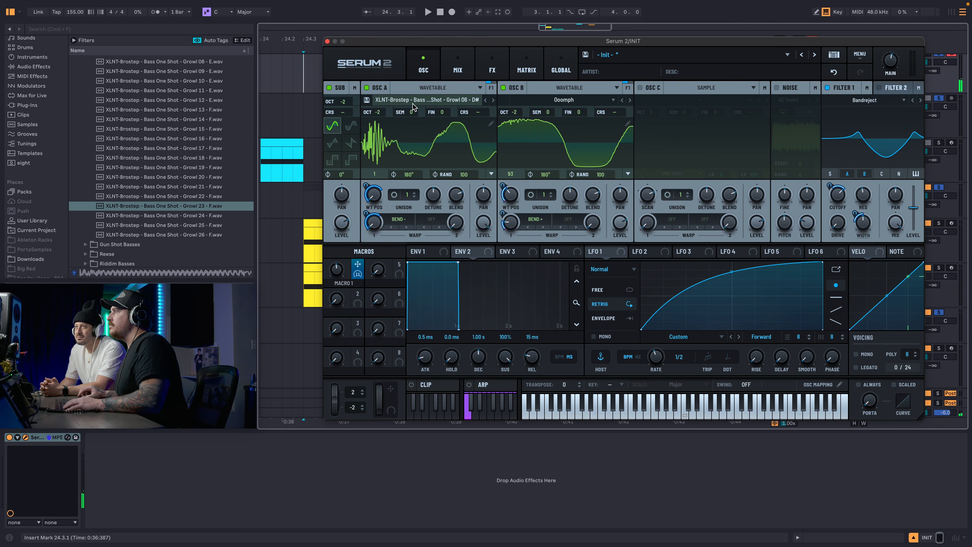
left_click(357, 89)
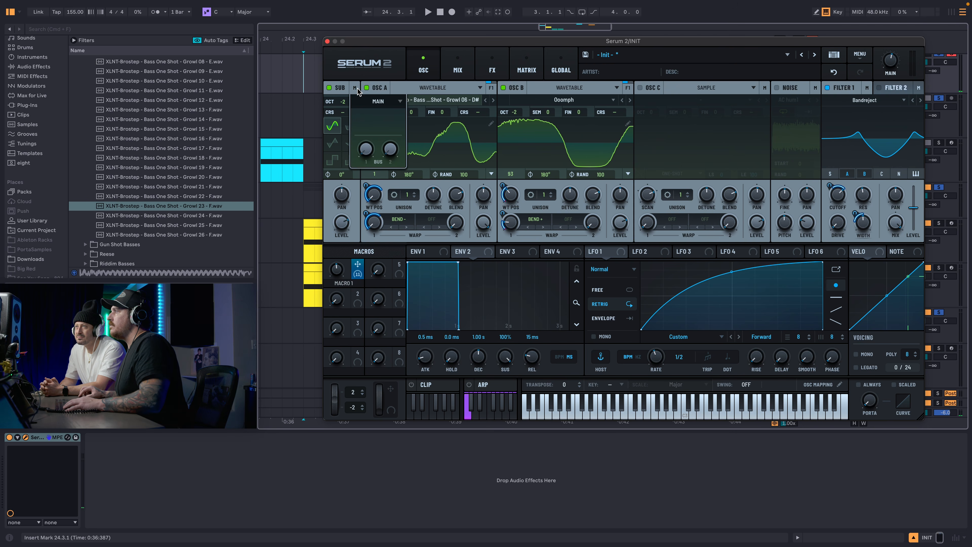
left_click(370, 103)
left_click(377, 132)
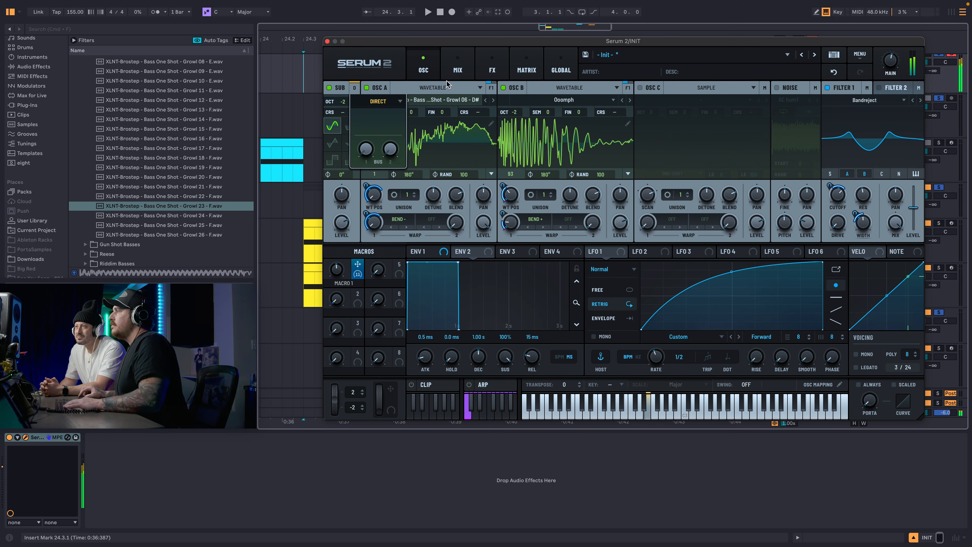
Set the effects Filter's drive to 17% and its type to High 12 while auditioning the macro sweep.
left_click(480, 70)
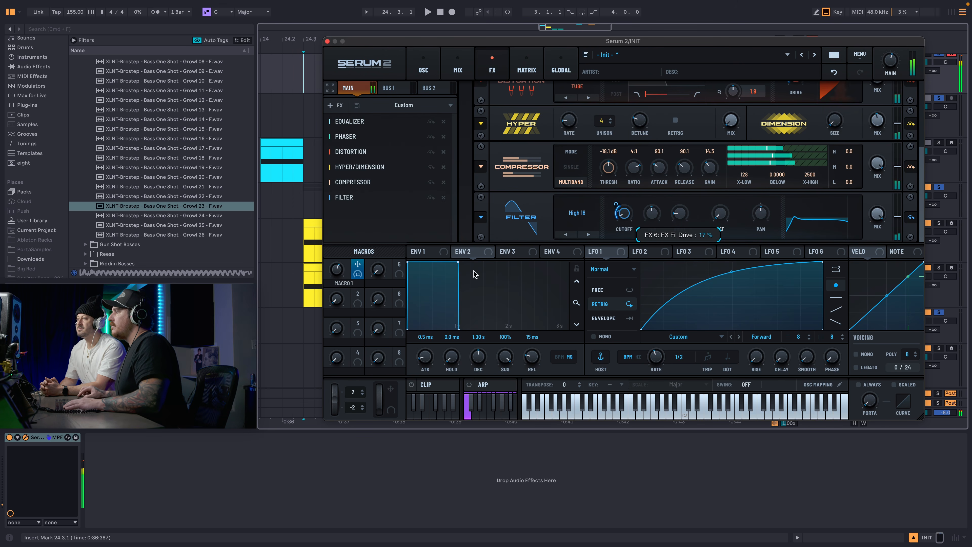
left_click_drag(337, 270, 346, 227)
left_click_drag(339, 302, 346, 207)
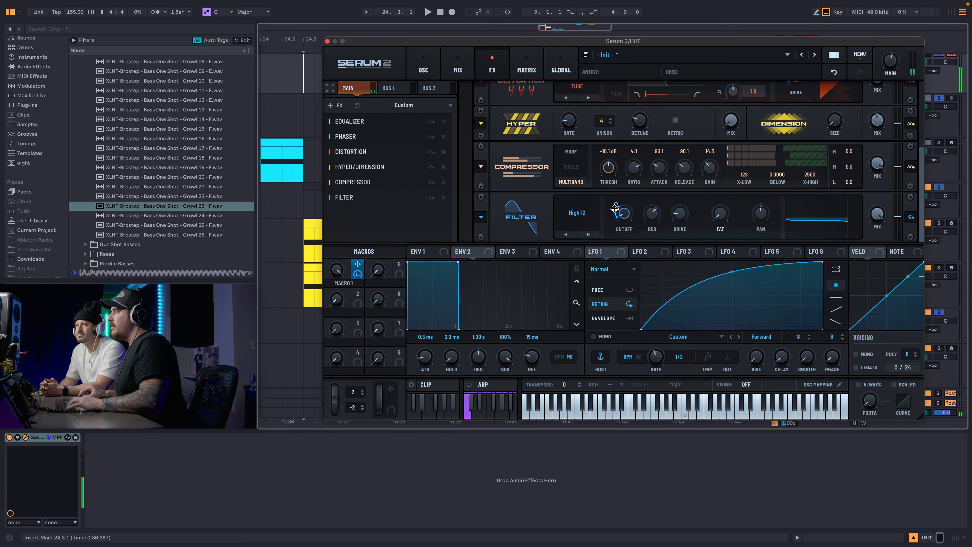
Set Macro 1's amount on the effects Filter's cutoff to 22%, audition the sweep and rename the macro ONE KNOB.
left_click_drag(623, 217, 615, 209)
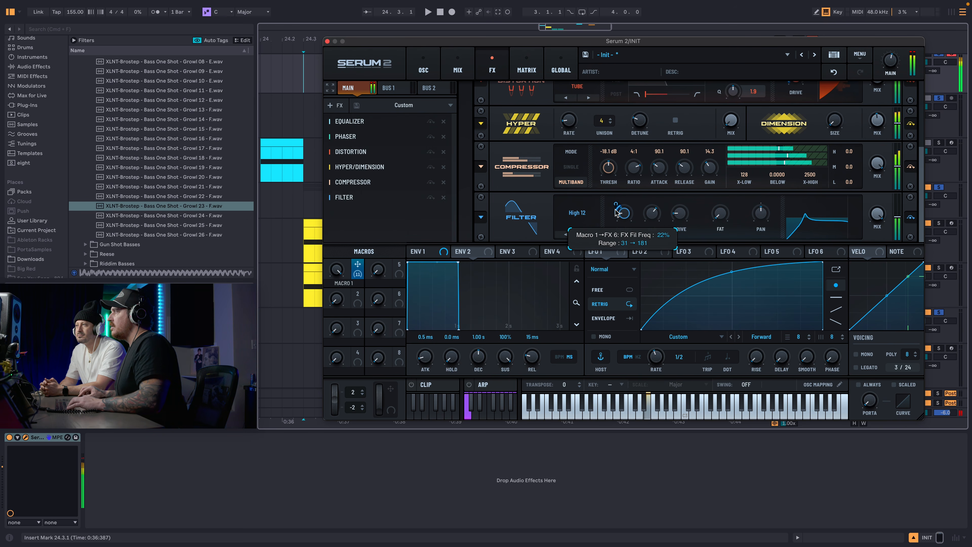
left_click_drag(336, 270, 317, 243)
left_click_drag(311, 287, 314, 329)
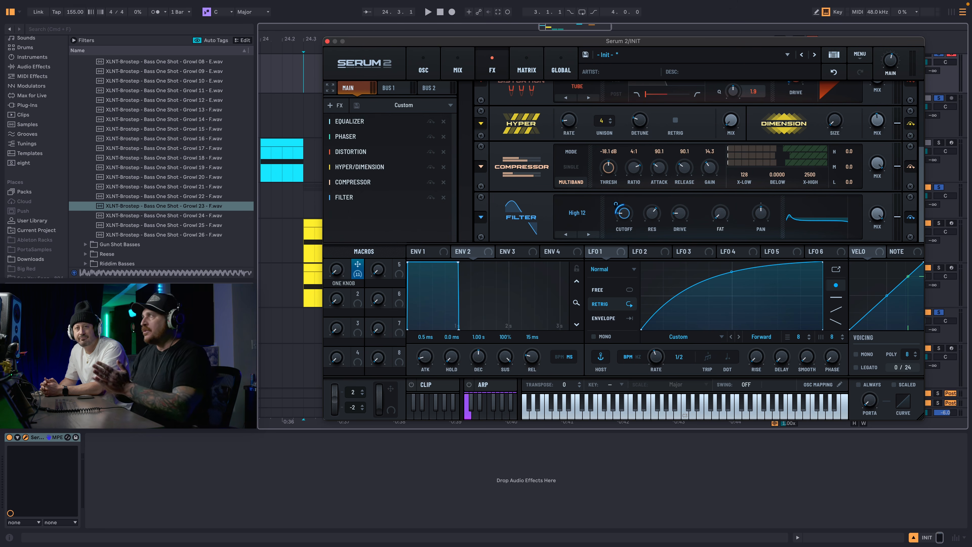
Add a modulation matrix row with Macro 1 as its source.
left_click(526, 73)
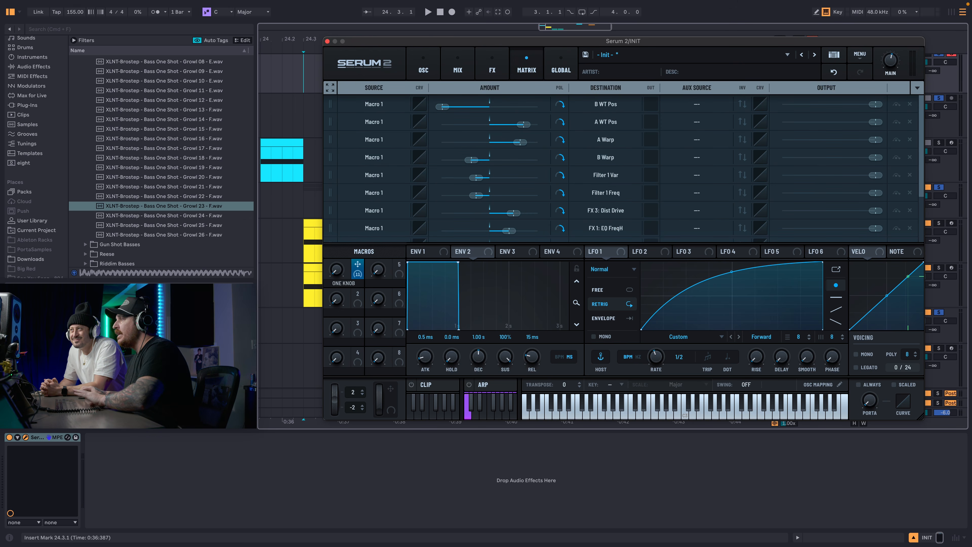
left_click_drag(923, 130, 920, 180)
left_click(374, 233)
mouse_move(373, 313)
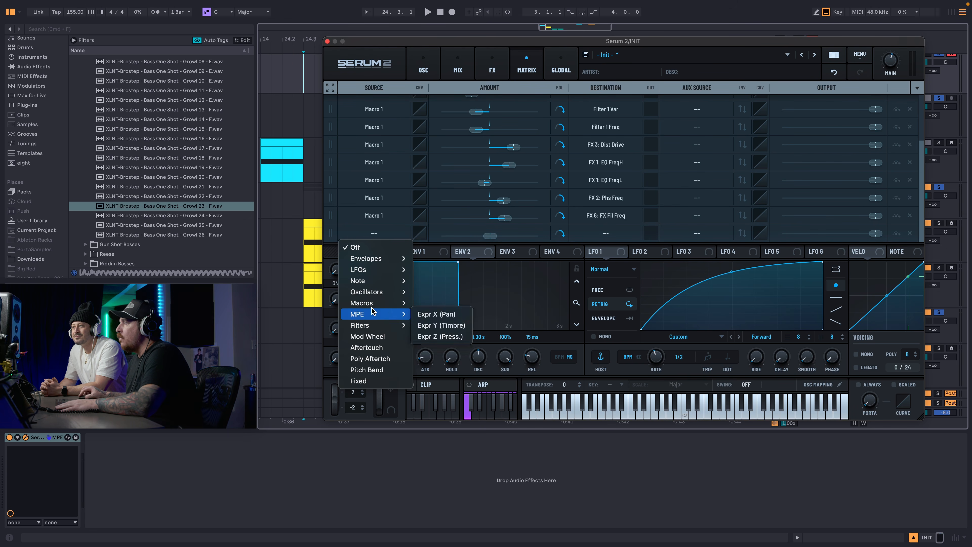
left_click(436, 303)
Route the new Macro 1 matrix row to the global Main Tuning with a small positive amount and audition the sweep.
left_click(601, 231)
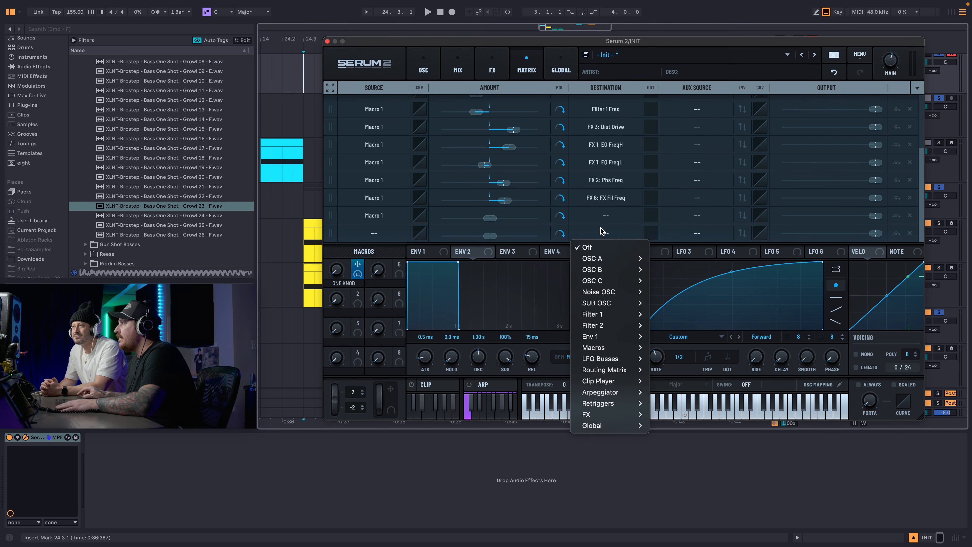
left_click(601, 217)
left_click(602, 216)
mouse_move(613, 412)
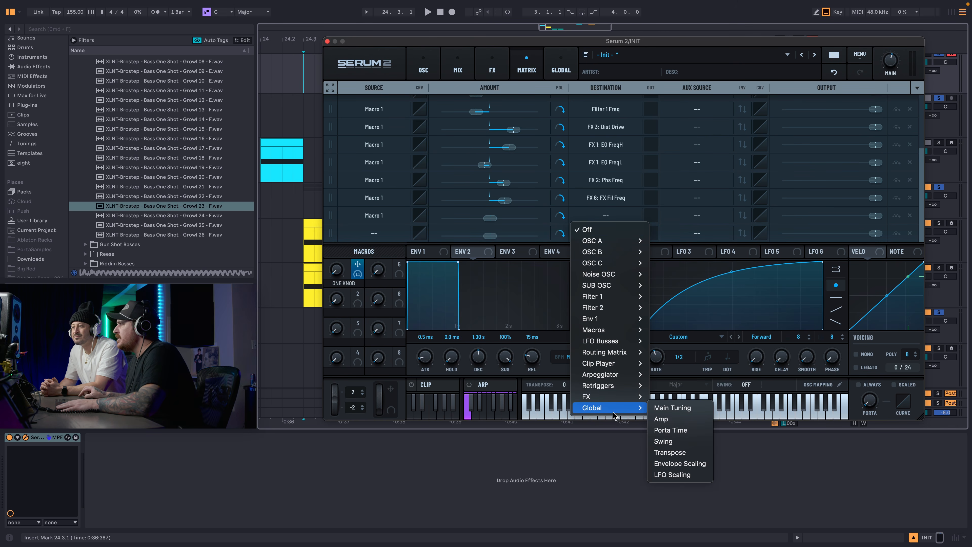
left_click(656, 407)
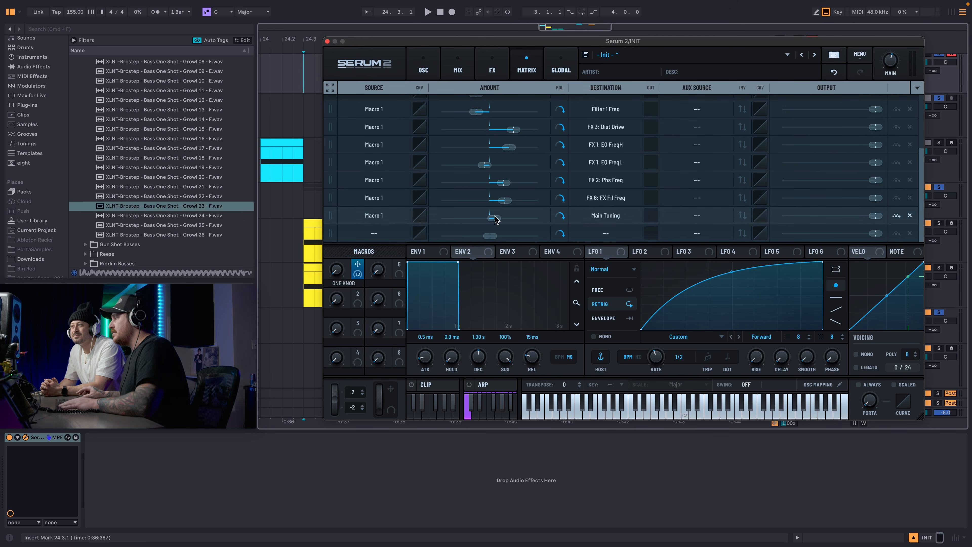
left_click_drag(328, 271, 361, 180)
left_click_drag(344, 243, 373, 355)
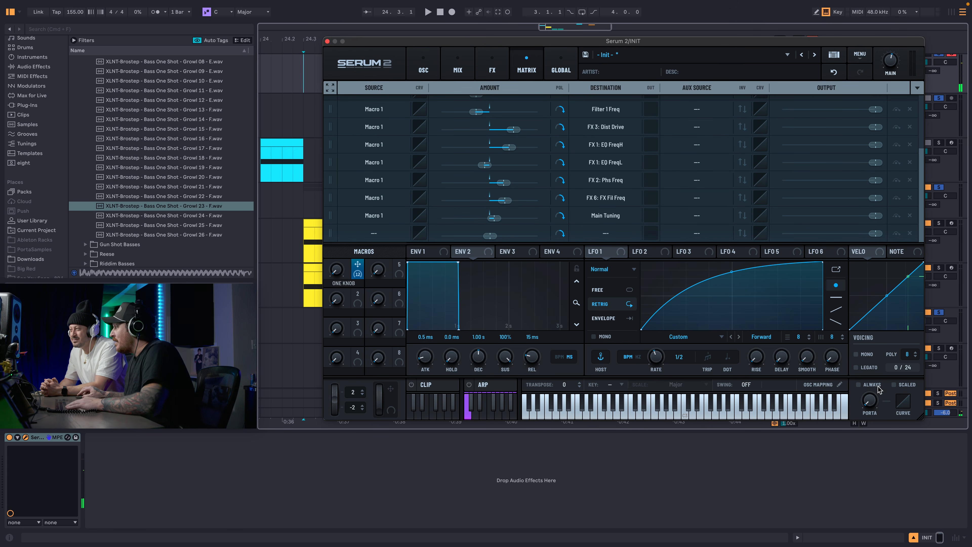
Turn on always-active portamento with a time of about 235 ms and switch the voicing to mono.
left_click(861, 385)
left_click_drag(869, 400, 867, 353)
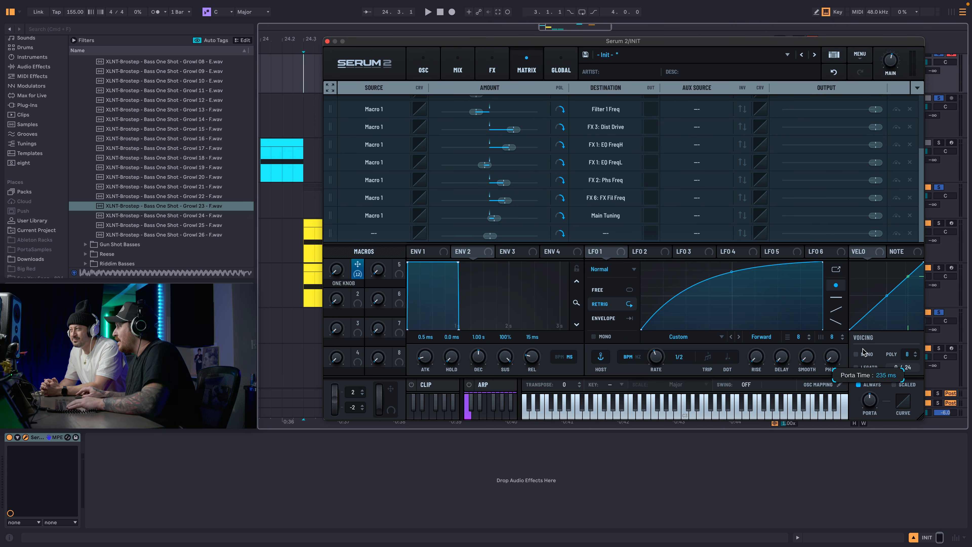
left_click(856, 354)
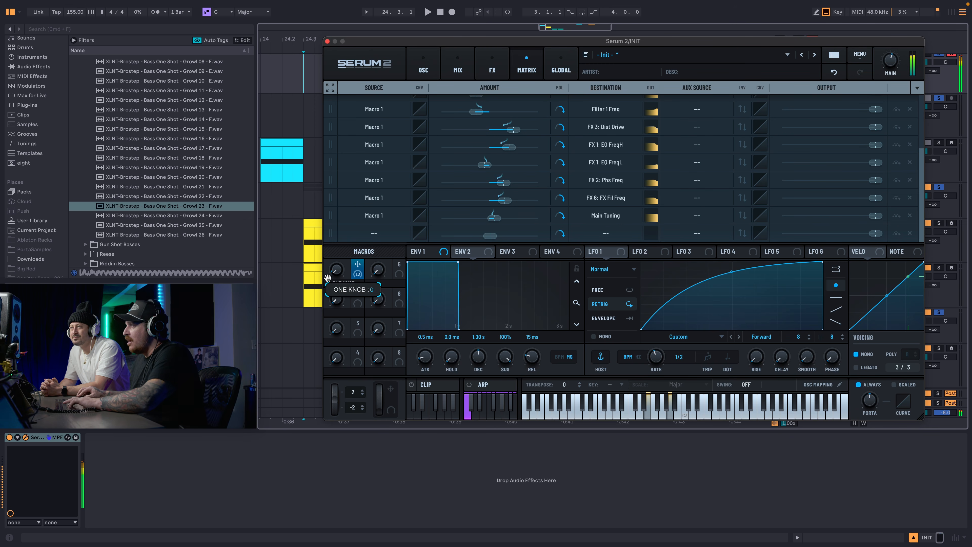
Lower the output amount of the Main Tuning matrix row and audition the ONE KNOB macro sweep.
left_click_drag(883, 215, 783, 216)
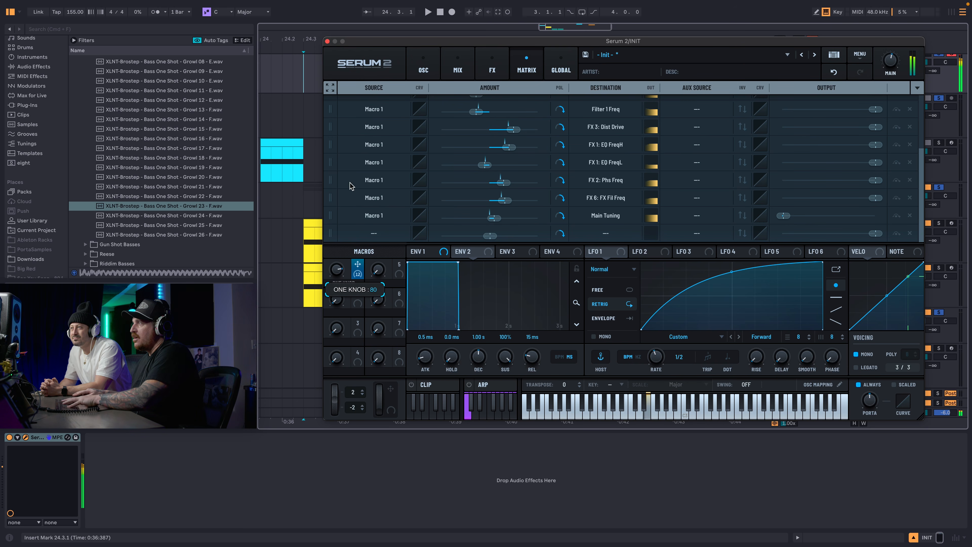
left_click_drag(324, 258, 365, 171)
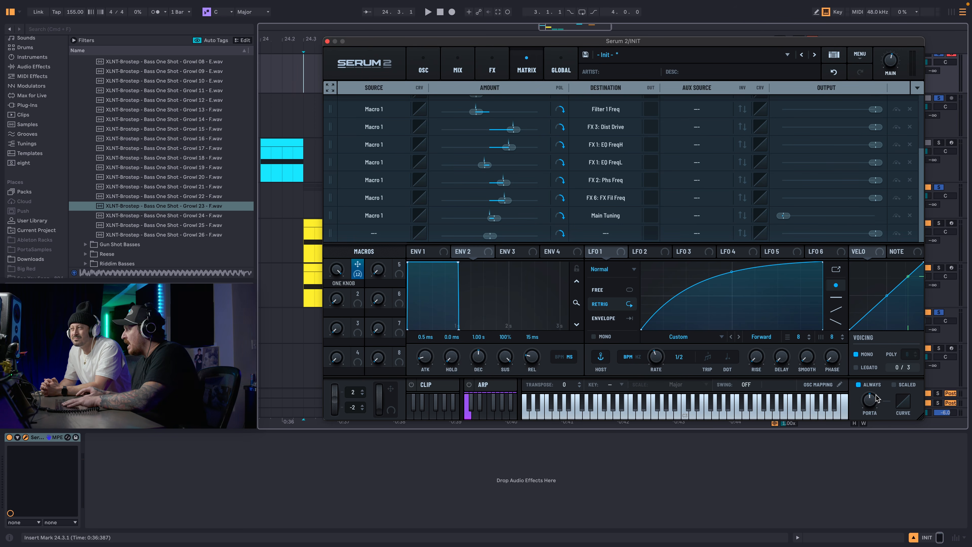
left_click_drag(334, 270, 332, 282)
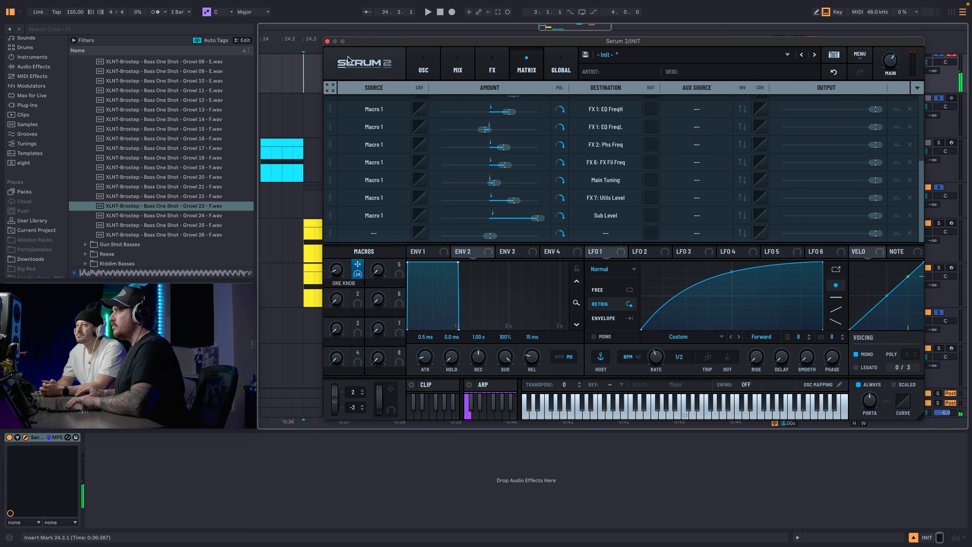
Close the synth window, search the browser for "phat rack" and load XLNT-PHAT RACK.adg onto the INIT track.
left_click(327, 42)
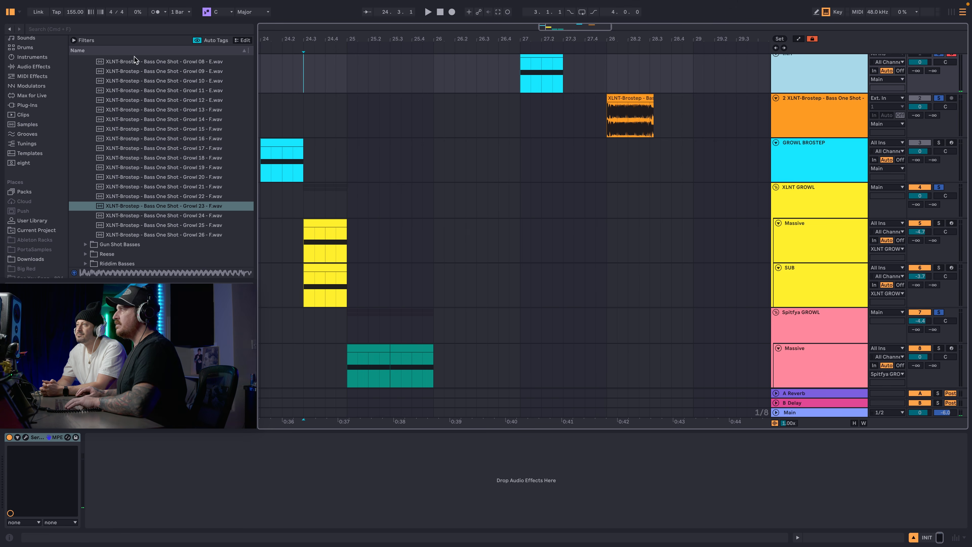
left_click(140, 30)
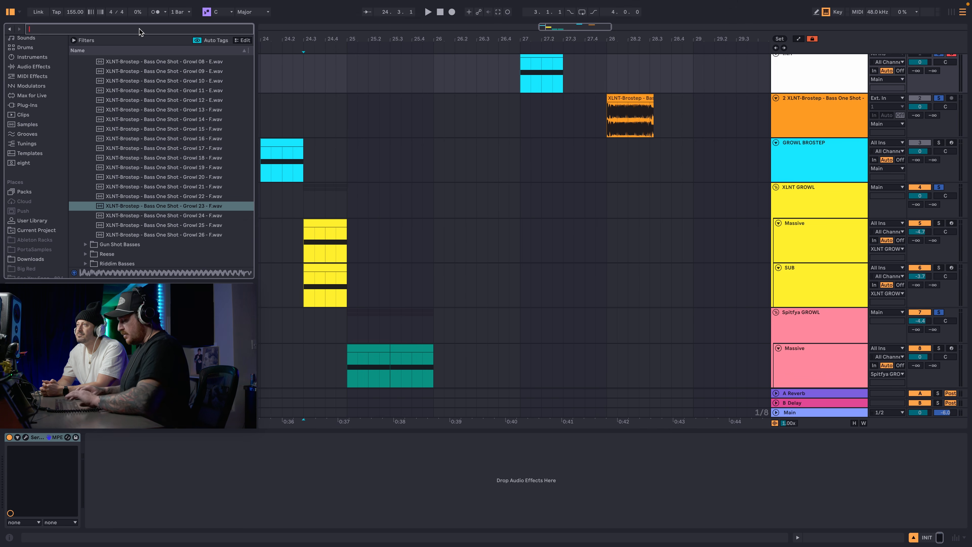
type("phat ra")
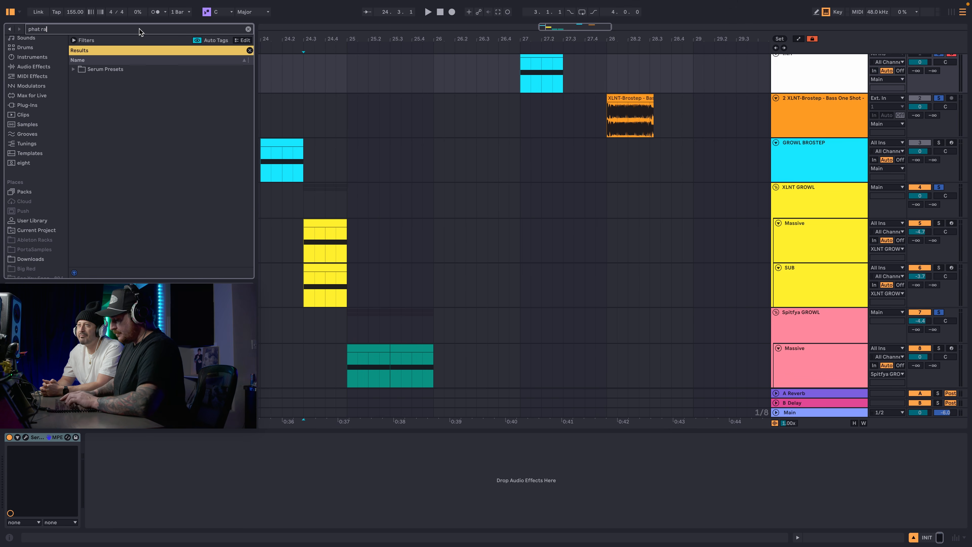
type("ck")
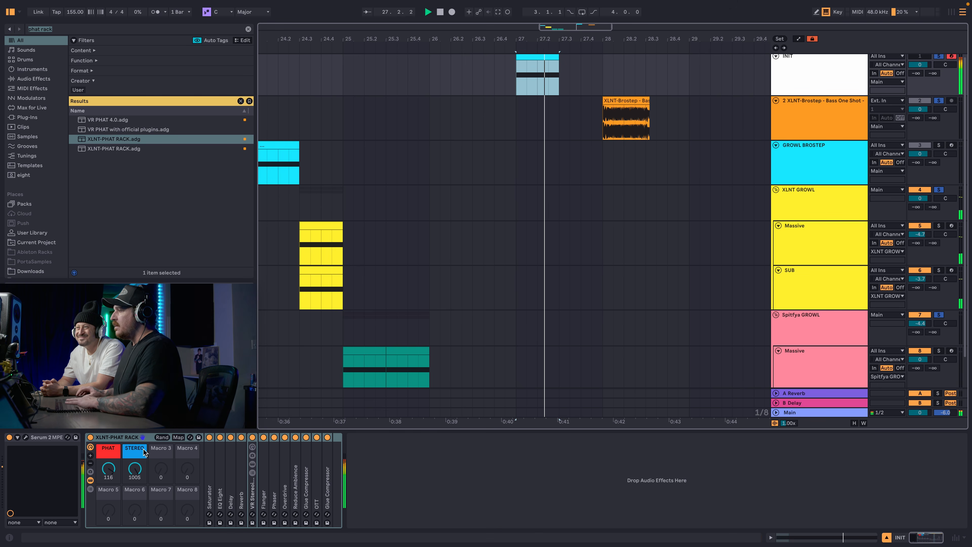
Set the XLNT-PHAT RACK's PHAT macro to 67 while auditioning the growl clip.
key("space")
left_click(108, 468)
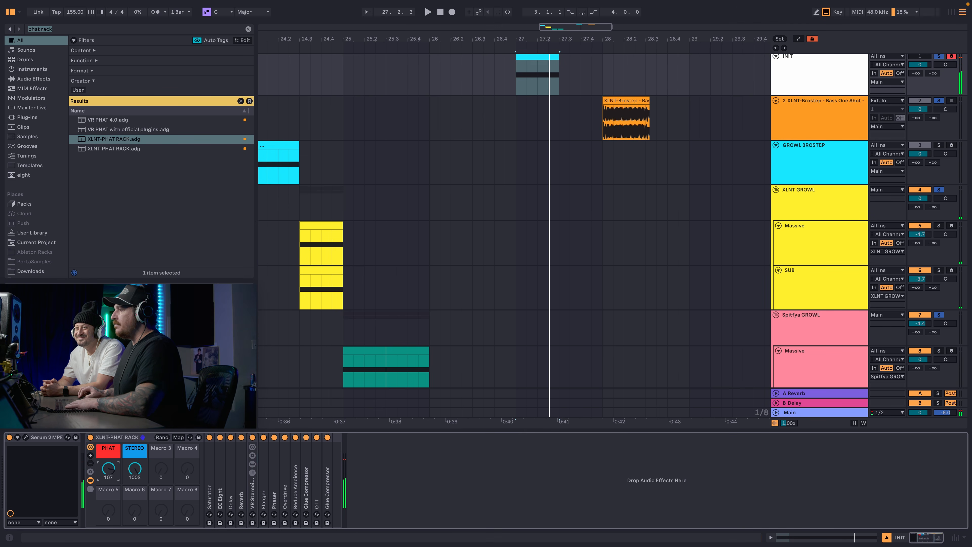
left_click_drag(108, 468, 108, 492)
key("space")
key("space")
key("space")
key("space")
key("space")
key("space")
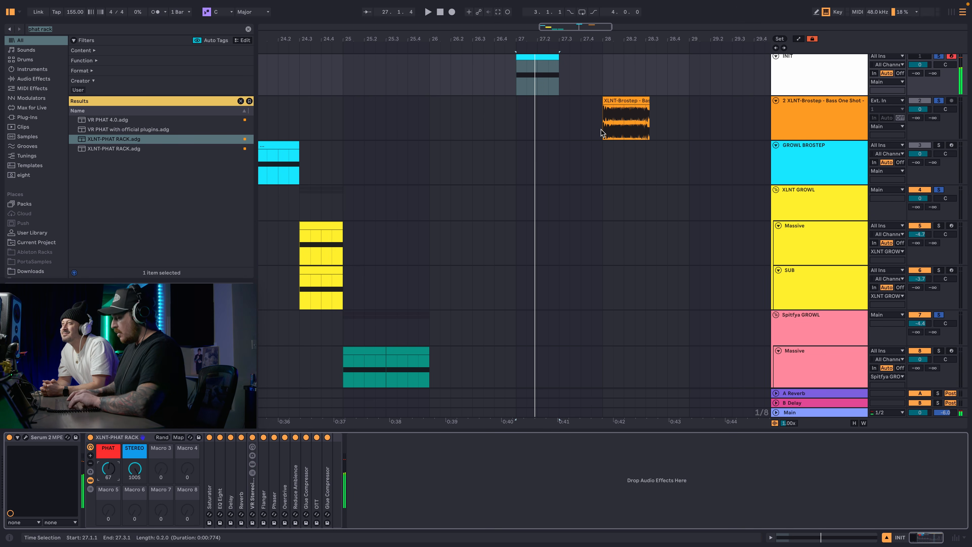
Show the automation lanes and bring up Serum 2's ONE KNOB macro as the INIT track's automation parameter.
key("a")
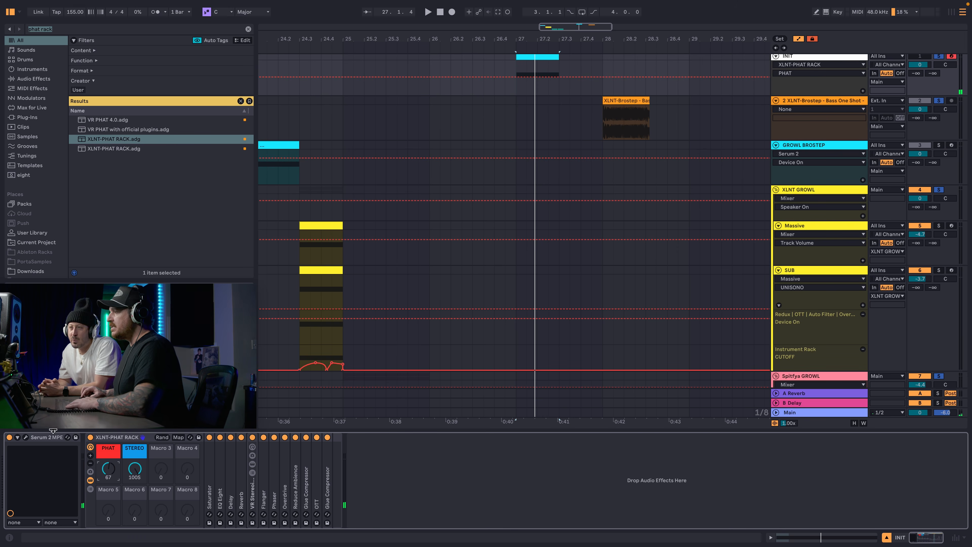
left_click(25, 437)
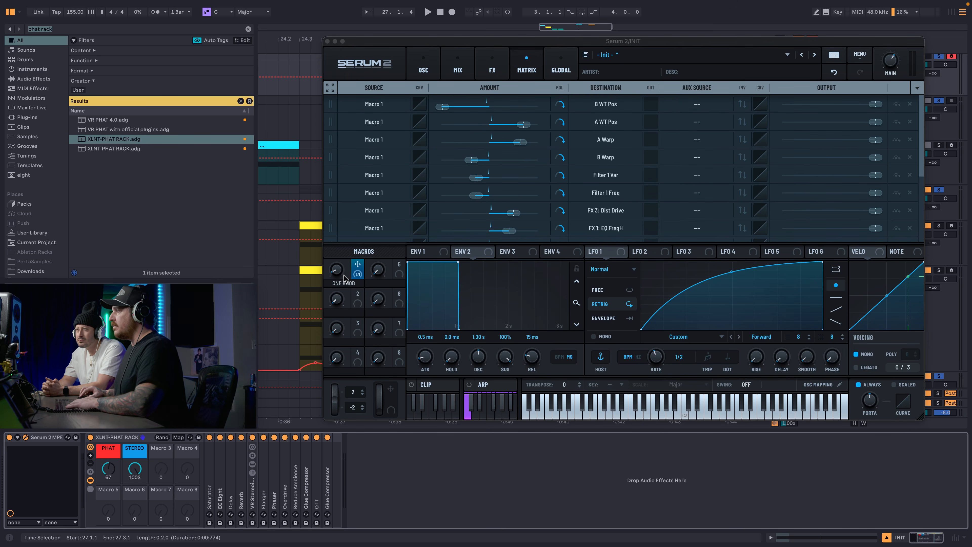
left_click_drag(338, 265, 337, 297)
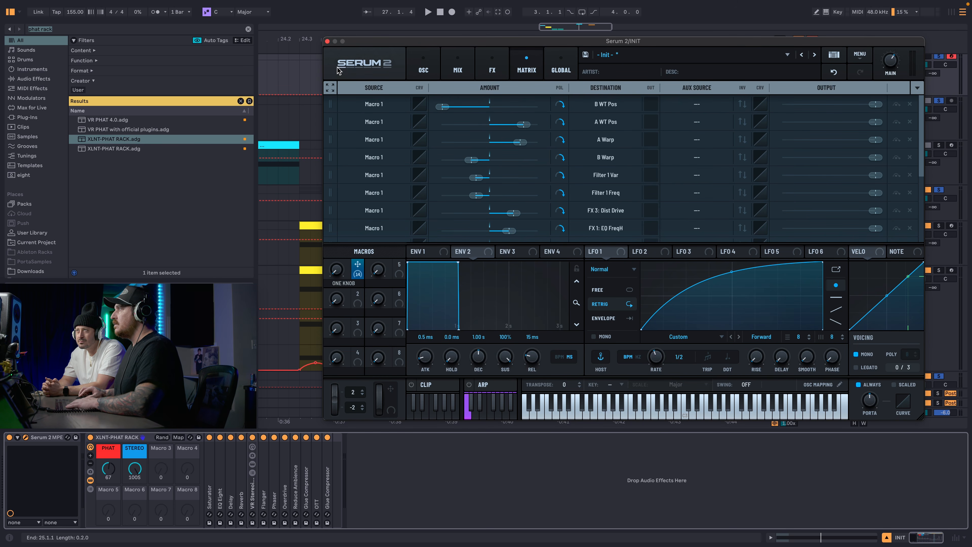
left_click(327, 41)
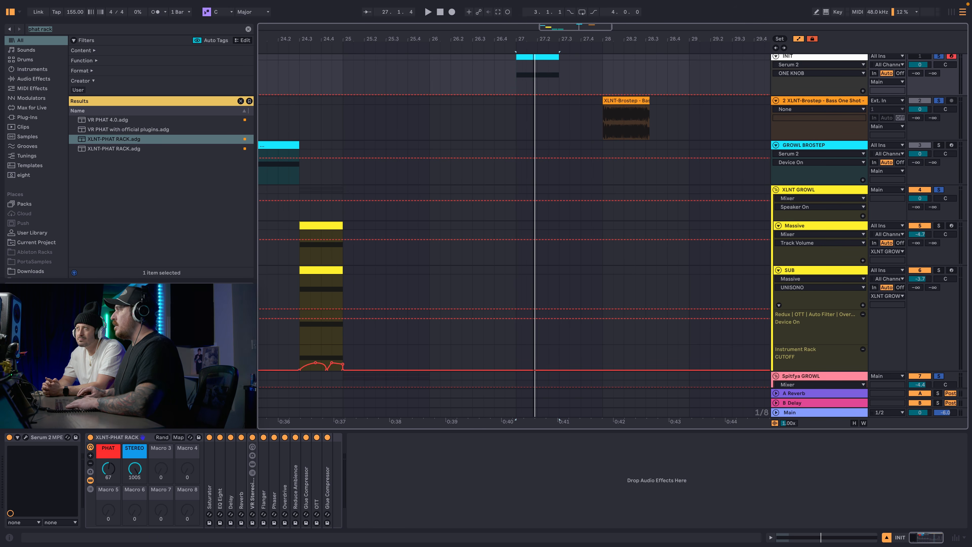
Draw a two-peak ONE KNOB automation curve over the bar 27 growl clip and a single hump over the bar 33 copy, auditioning both.
key("plus")
left_click(516, 89)
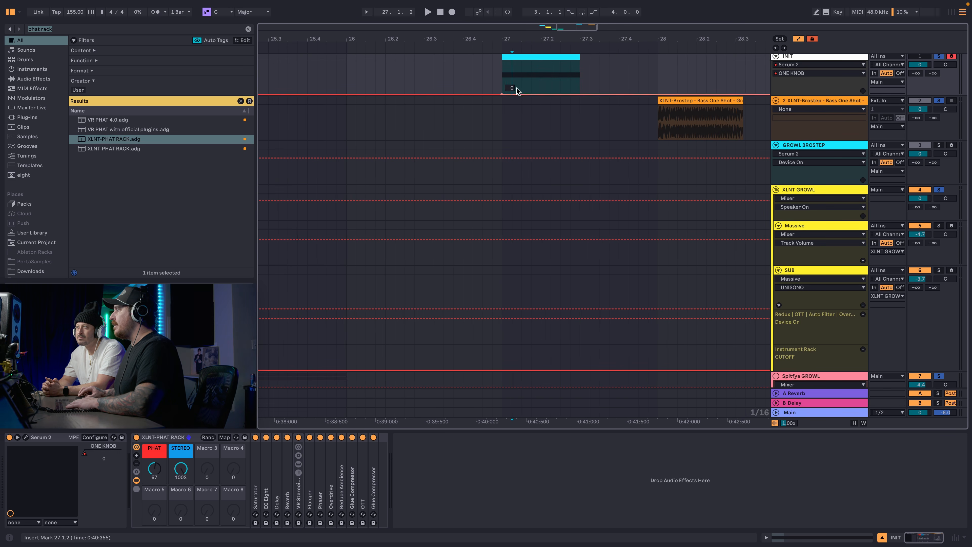
left_click_drag(516, 89, 520, 74)
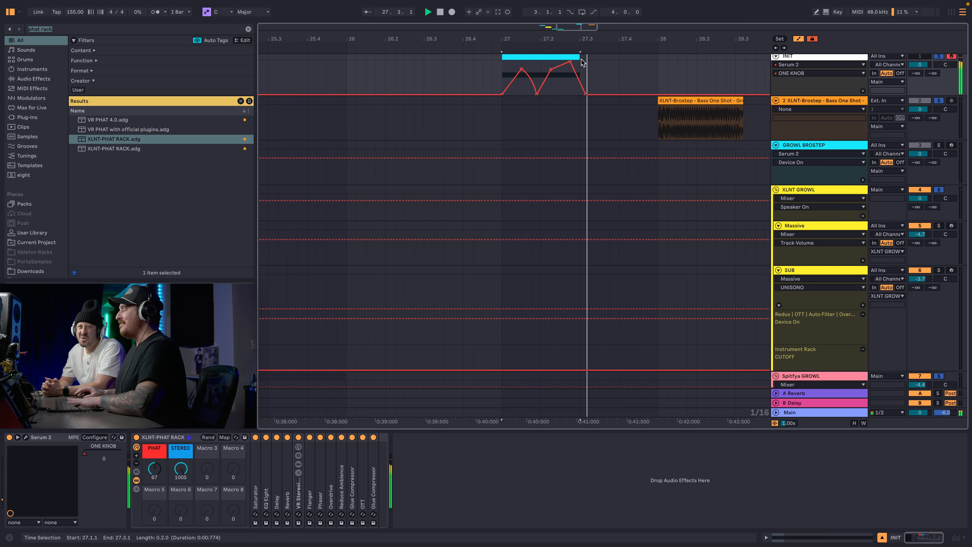
left_click(785, 58)
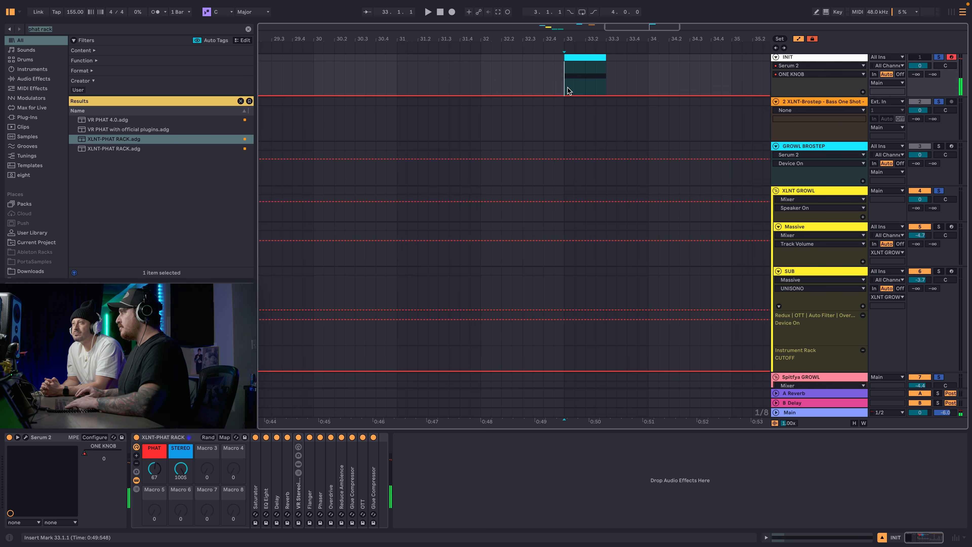
left_click_drag(564, 95, 606, 95)
key("space")
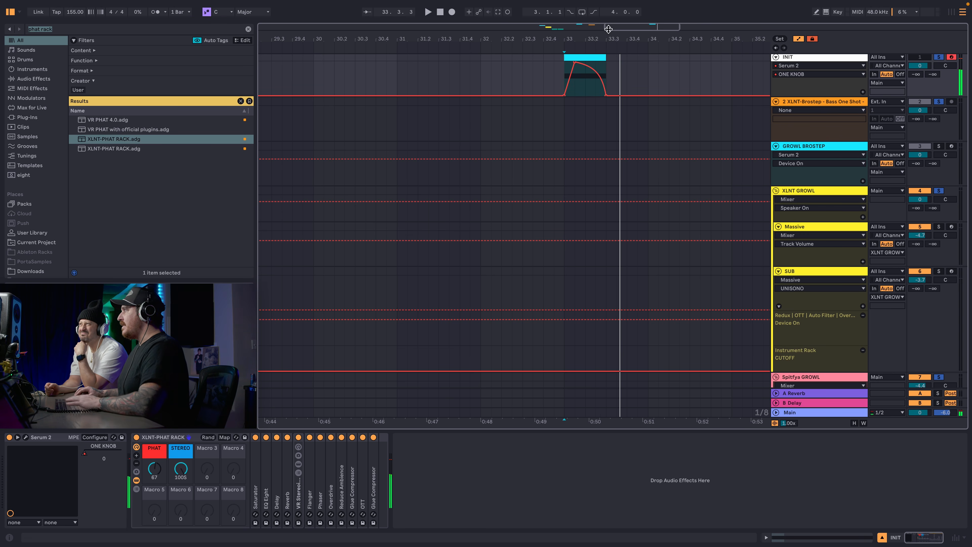
Add an audio track named SMAPLES below INIT, set its input to Resampling and arm it for recording.
left_click_drag(609, 36, 608, 12)
key("super+t")
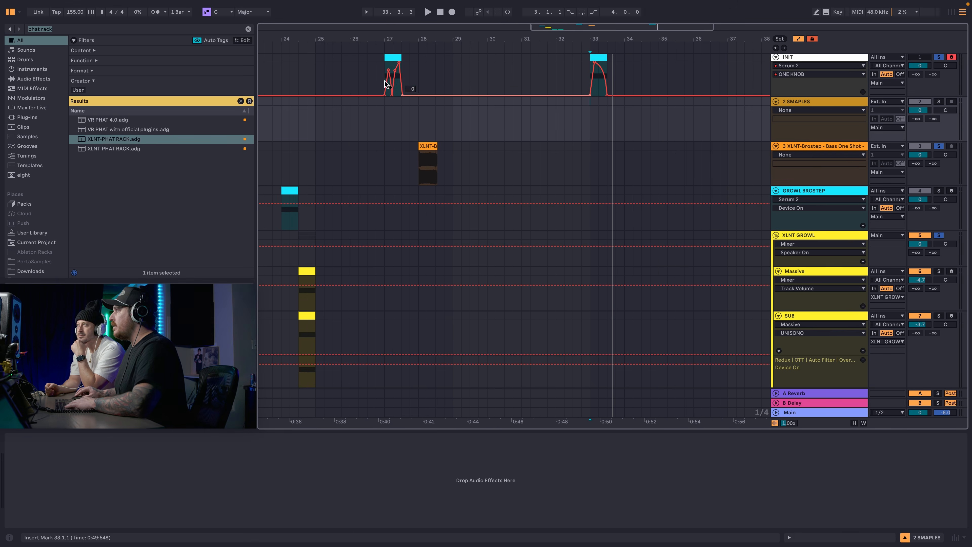
left_click(385, 56)
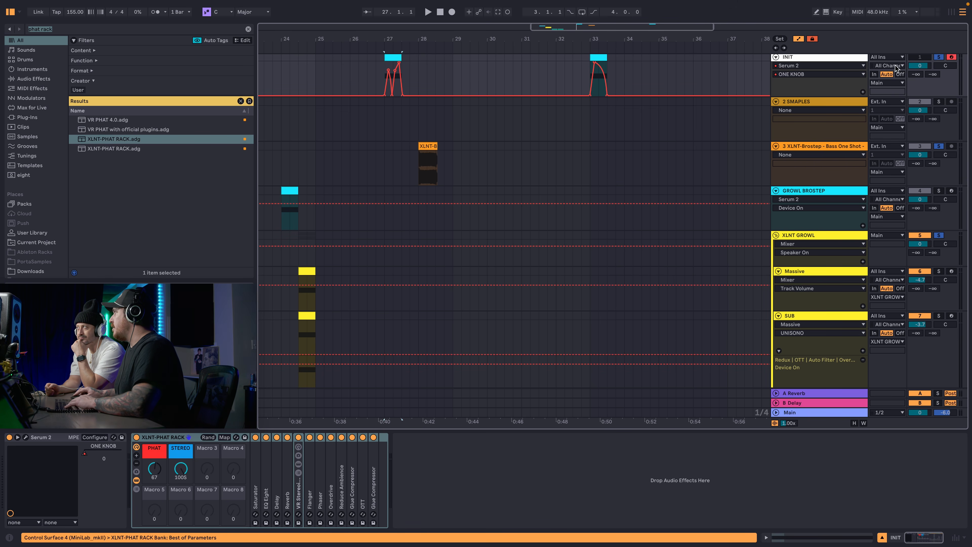
left_click(896, 67)
left_click(852, 94)
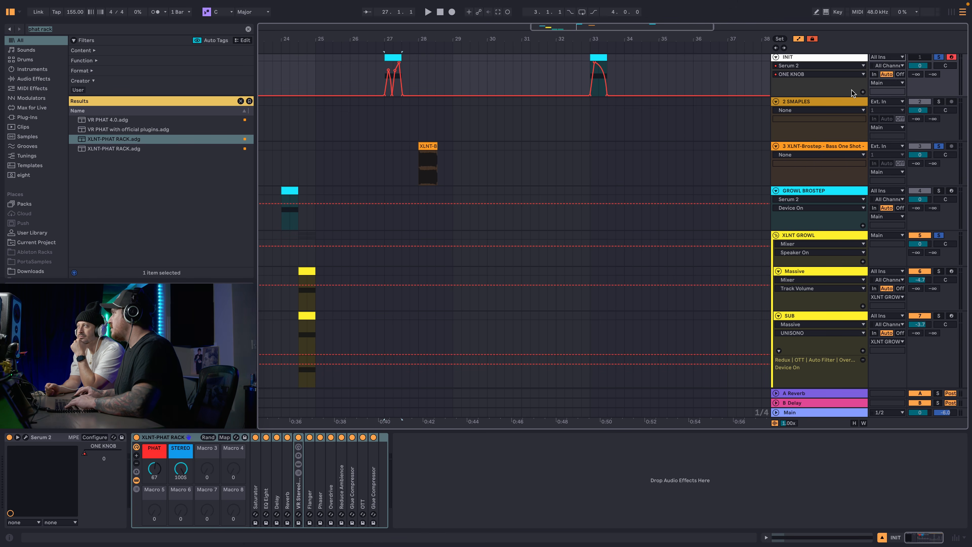
left_click(887, 102)
left_click(886, 111)
left_click(951, 101)
Record the automated growls at bars 27 and 33 onto the SMAPLES track.
left_click(394, 57)
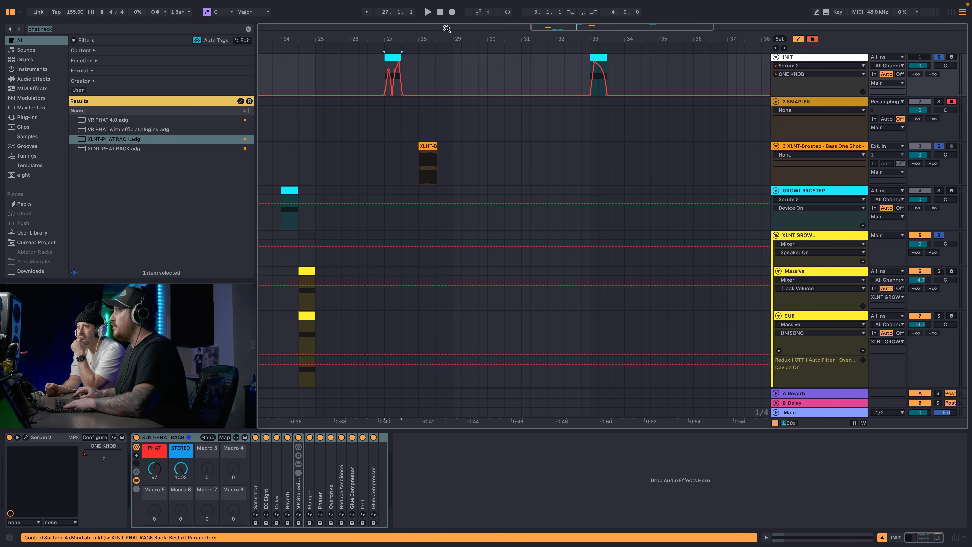
left_click(452, 11)
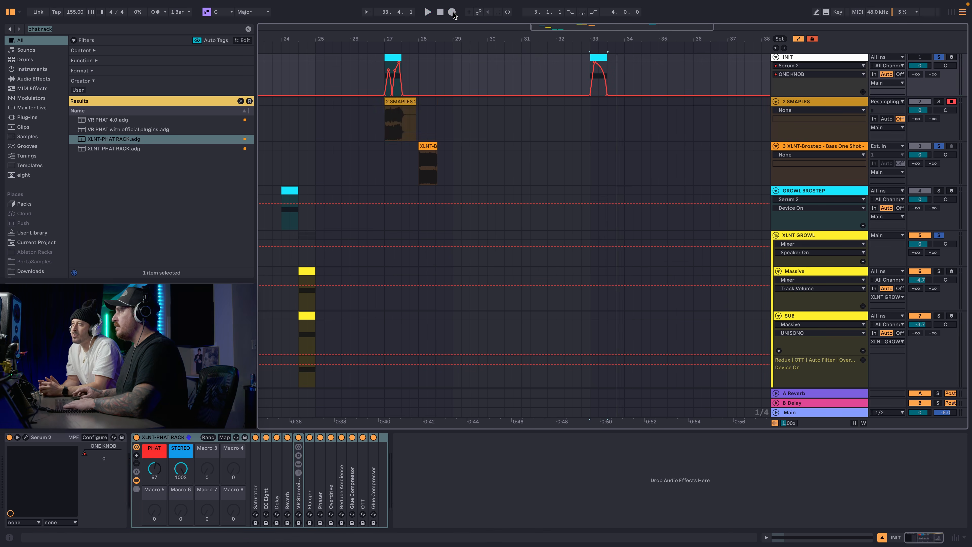
key("space")
left_click(607, 124)
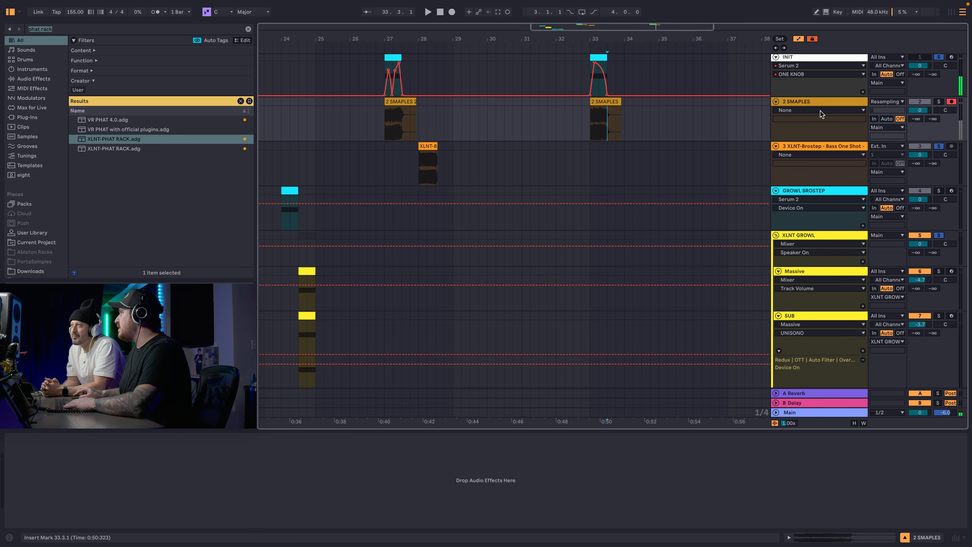
Trim the end of the bar 33 SMAPLES recording to match the growl clip's length and audition it.
left_click(939, 101)
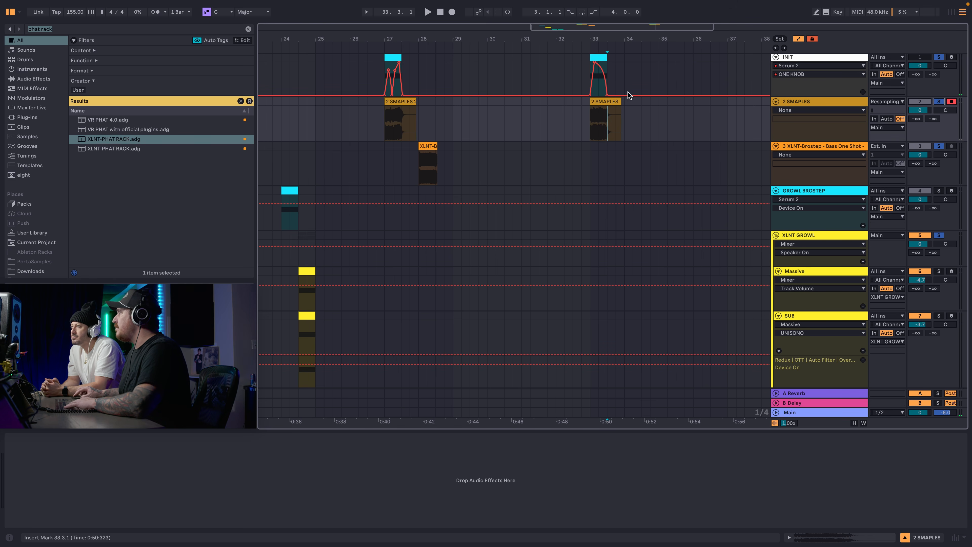
left_click_drag(620, 101, 614, 101)
left_click_drag(613, 101, 607, 101)
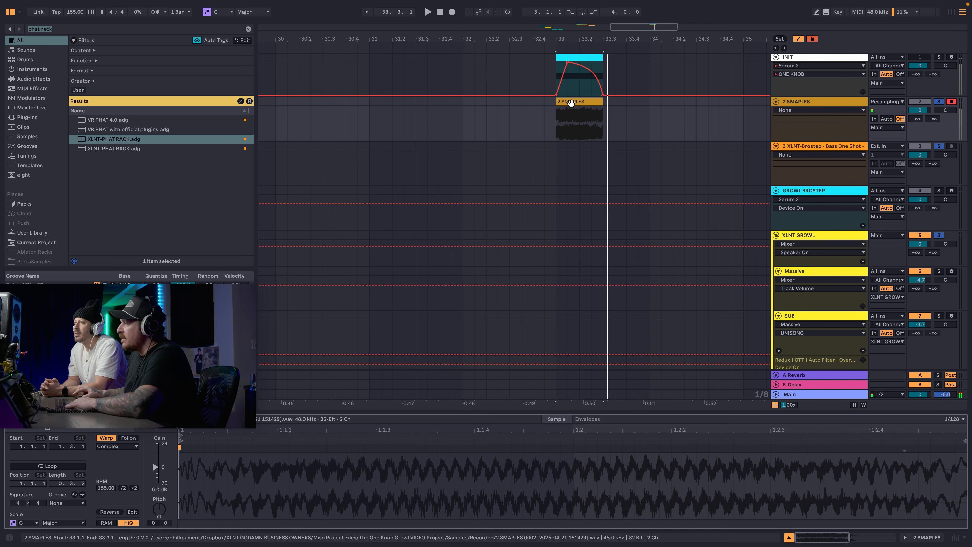
key("space")
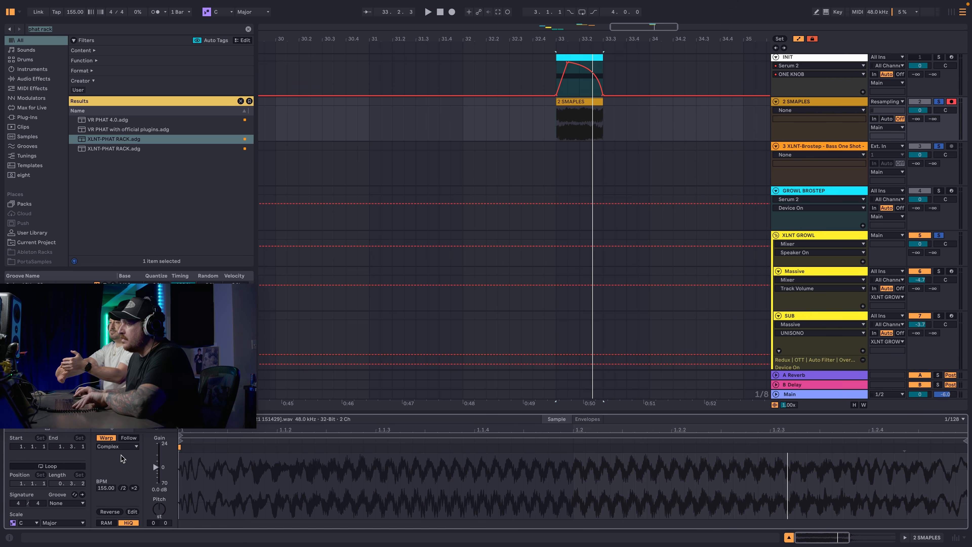
Set the bar 33 sample's warp mode to Texture with a grain size of about 155, and adjust its pitch while auditioning.
left_click(125, 447)
left_click(123, 470)
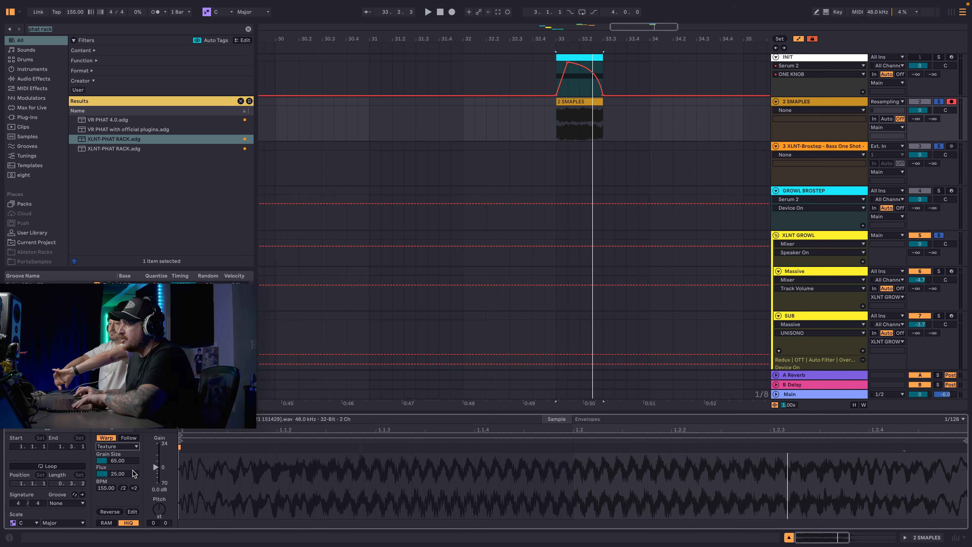
left_click_drag(123, 460, 123, 434)
key("space")
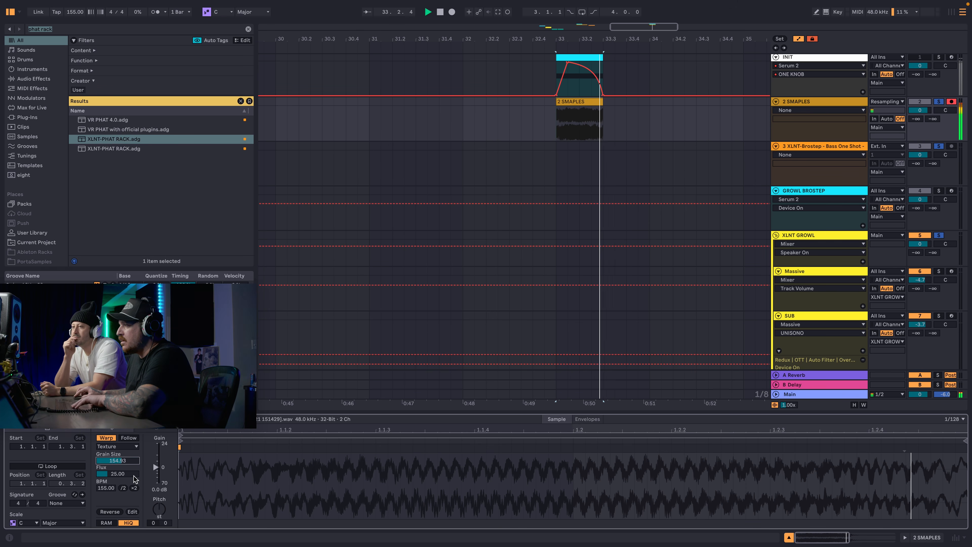
key("space")
Audition the resampled growl repeatedly and bring up the Serum 2 patch on the GROWL BROSTEP track.
key("space")
mouse_move(158, 511)
left_mouse_down()
mouse_move(158, 543)
mouse_move(159, 511)
left_mouse_up()
key("space")
key("space")
key("space")
key("space")
key("space")
key("space")
key("space")
key("space")
key("space")
key("space")
key("space")
key("space")
key("space")
key("space")
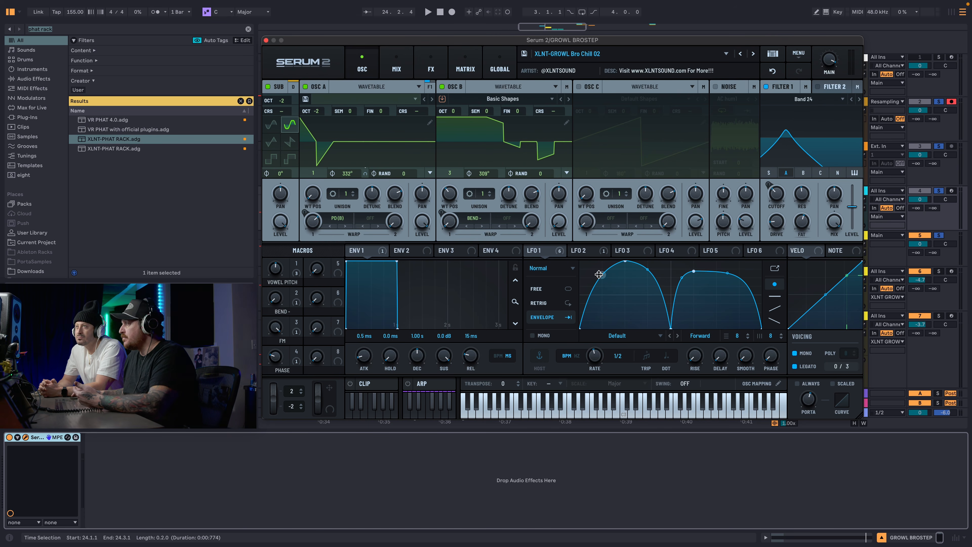
Browse forward through the XLNT-GROWL presets while auditioning and load XLNT-GROWL Fully Bricked 01.
left_click(751, 54)
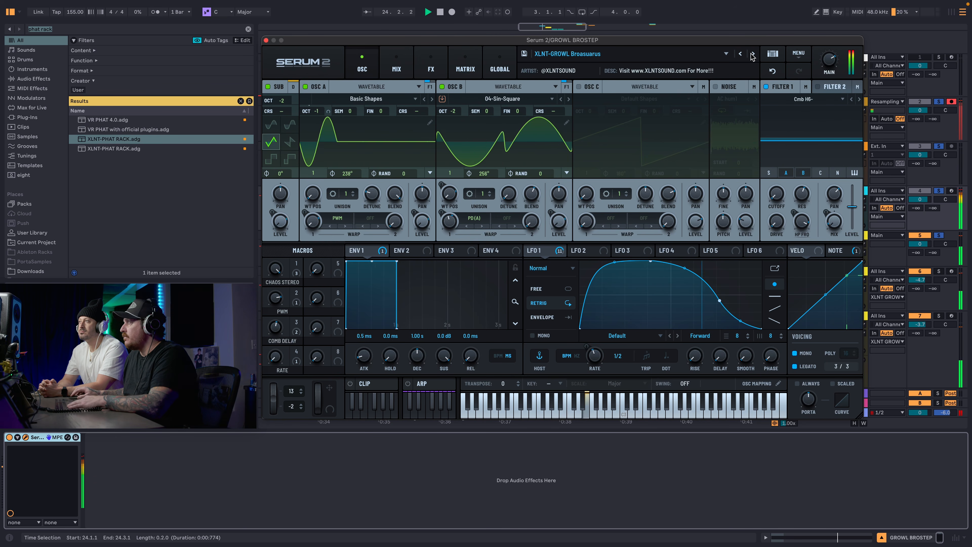
left_click(752, 55)
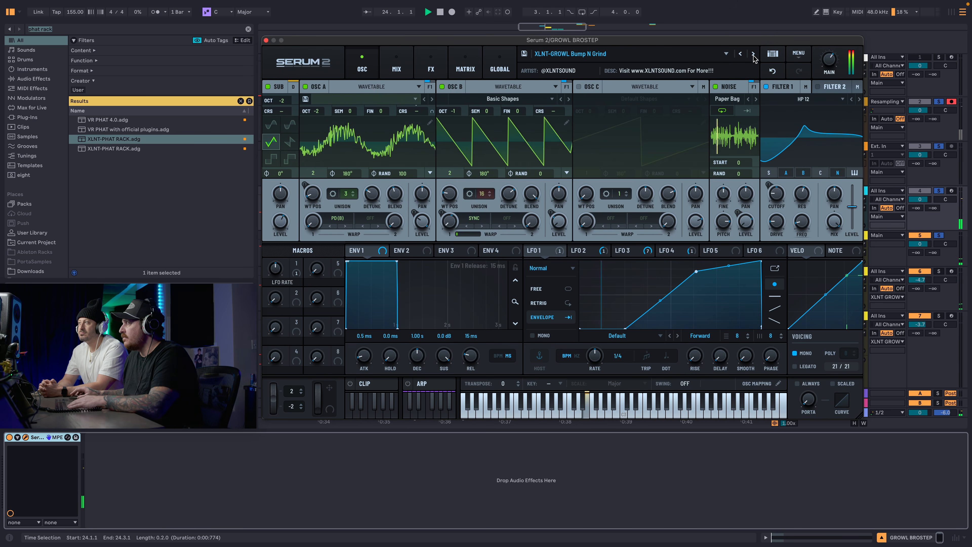
left_click(752, 55)
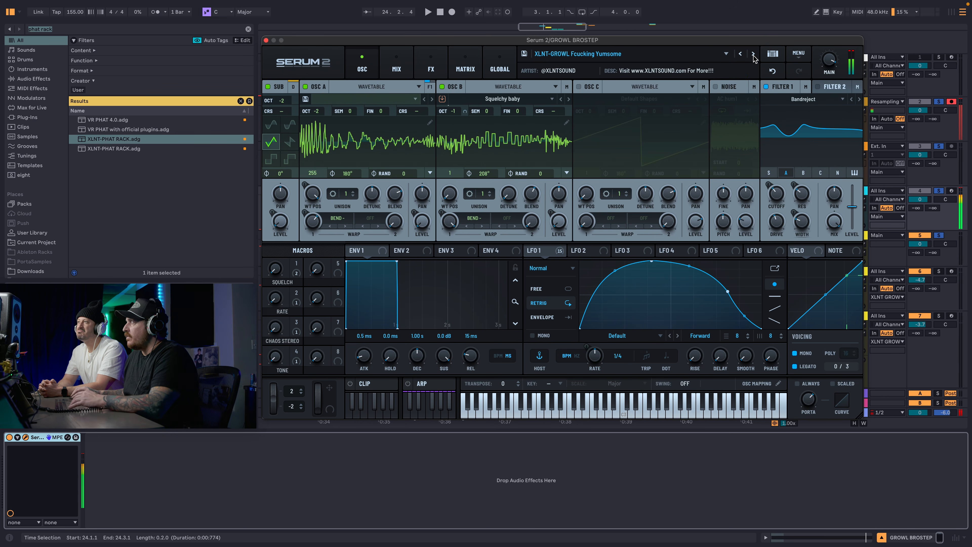
left_click(752, 55)
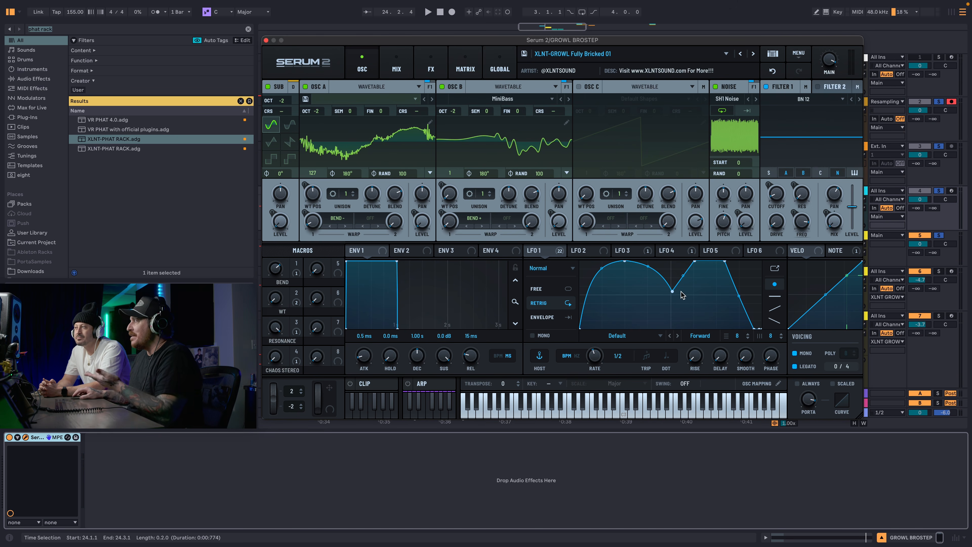
Reshape LFO 1 from two peaks into a single hump that falls away toward the end, and audition it.
left_click_drag(695, 262, 753, 329)
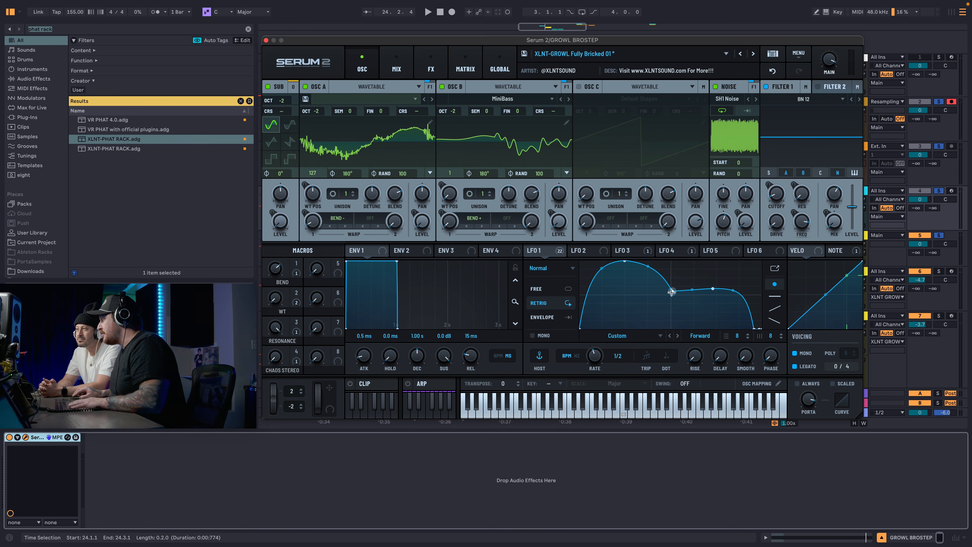
left_click_drag(671, 291, 754, 318)
key("space")
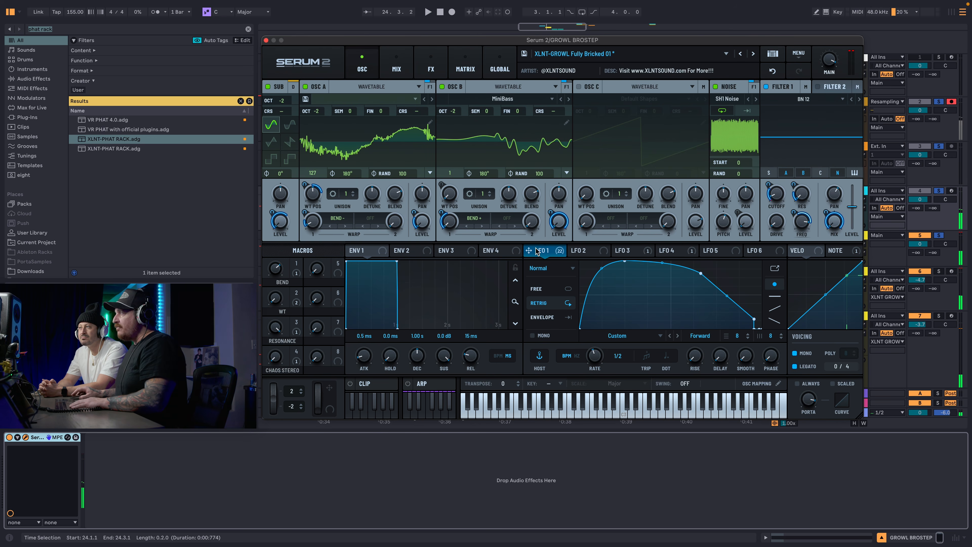